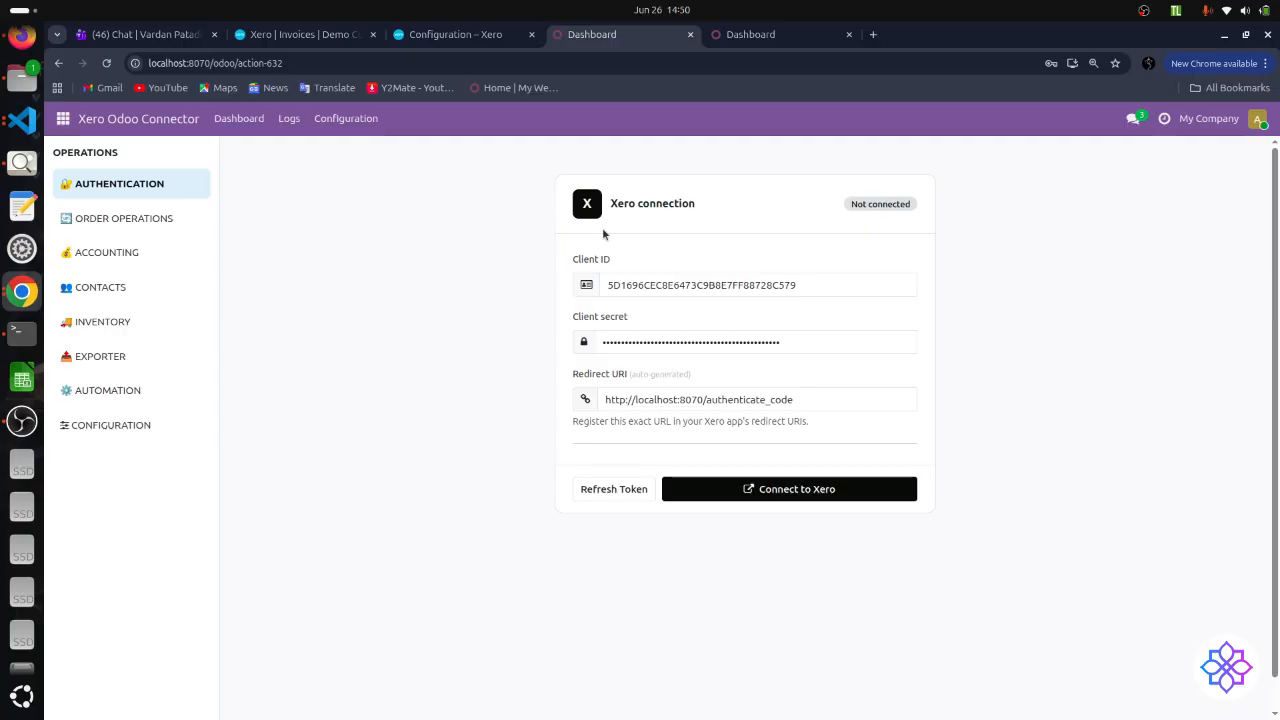
- Check the redirect URIs on the Xero app's configuration page, and connect Odoo to Xero, allowing access to Demo Company (Global)
{"action": "left_click", "coordinate": [475, 36]}
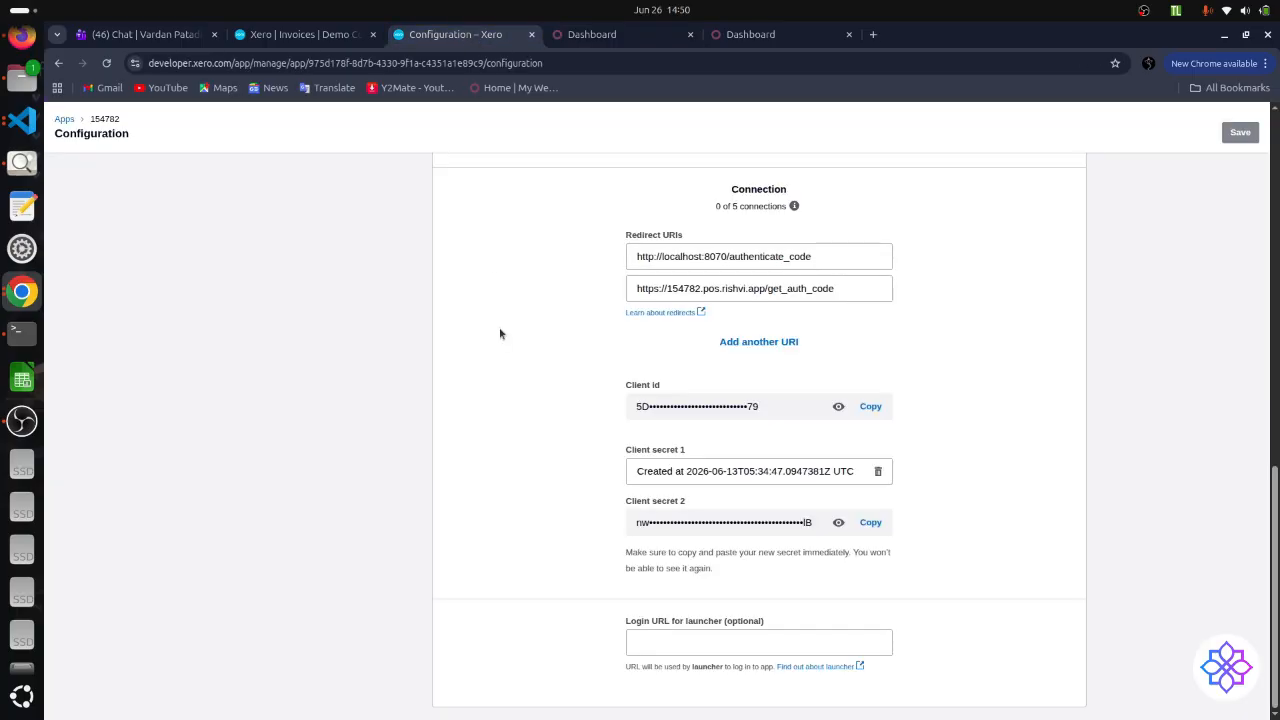
{"action": "scroll", "coordinate": [571, 456], "scroll_direction": "up", "scroll_amount": 15}
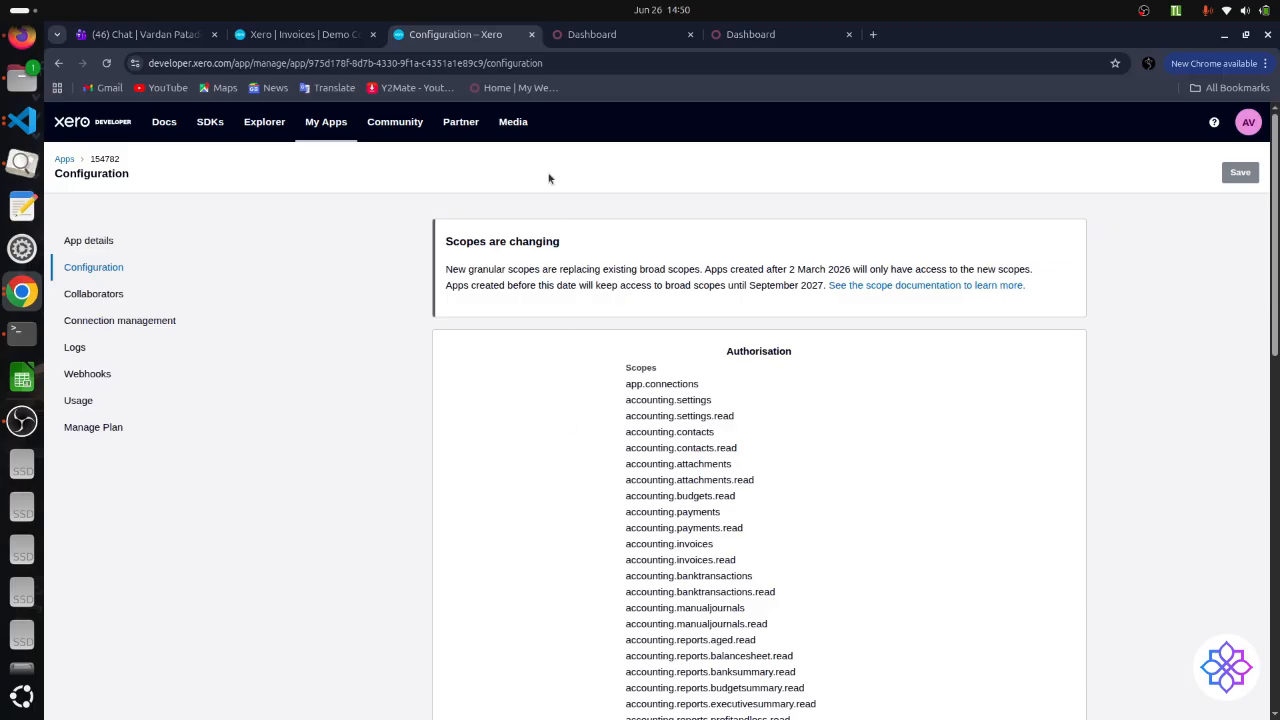
{"action": "left_click", "coordinate": [617, 38]}
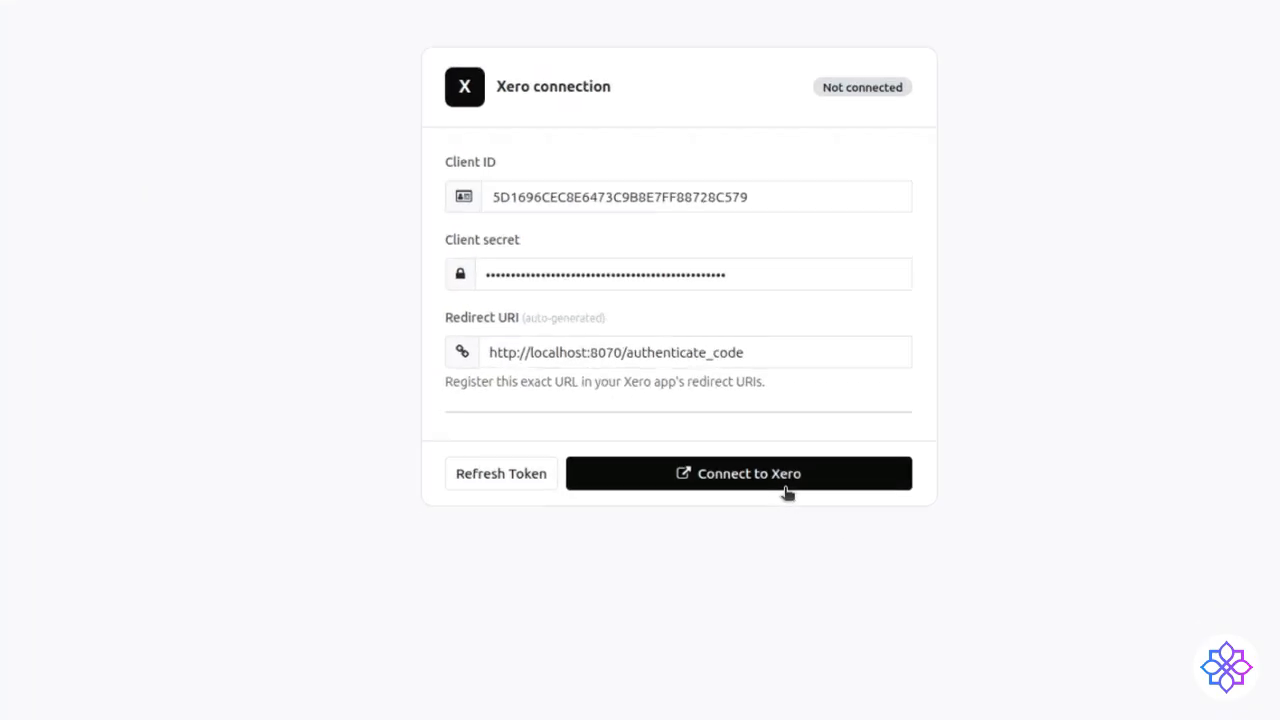
{"action": "left_click", "coordinate": [774, 484]}
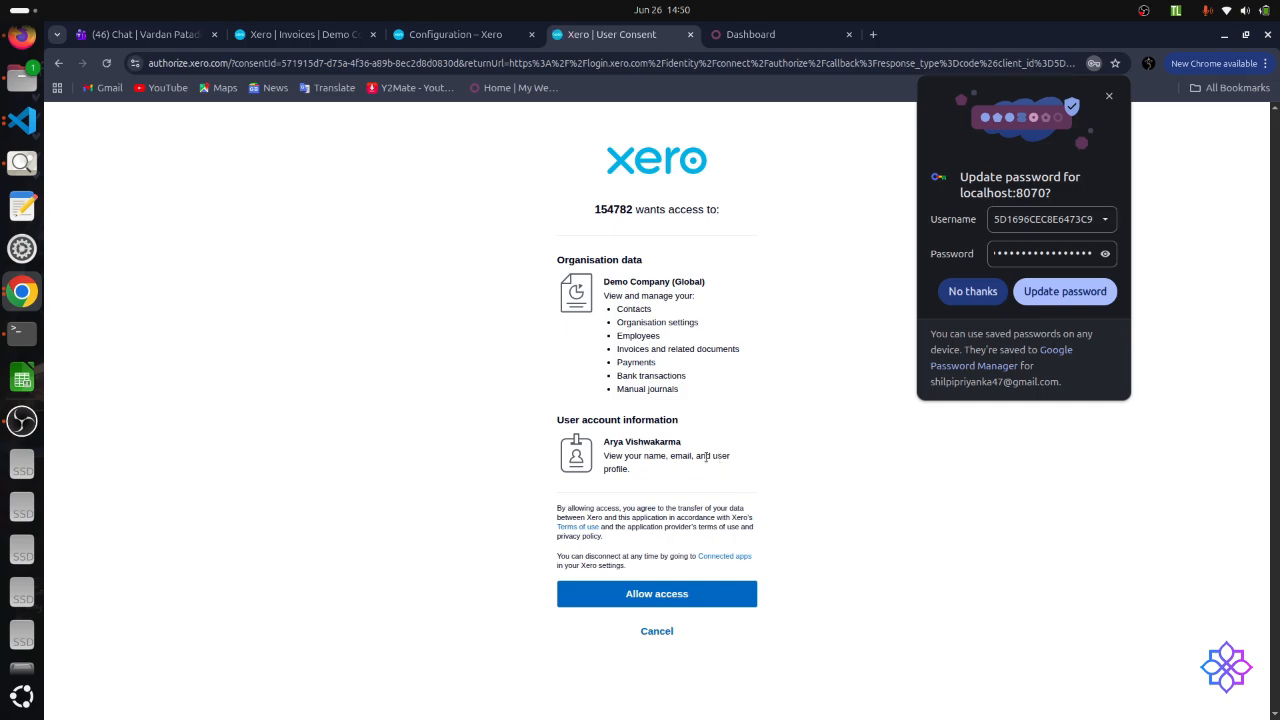
{"action": "left_click", "coordinate": [636, 598]}
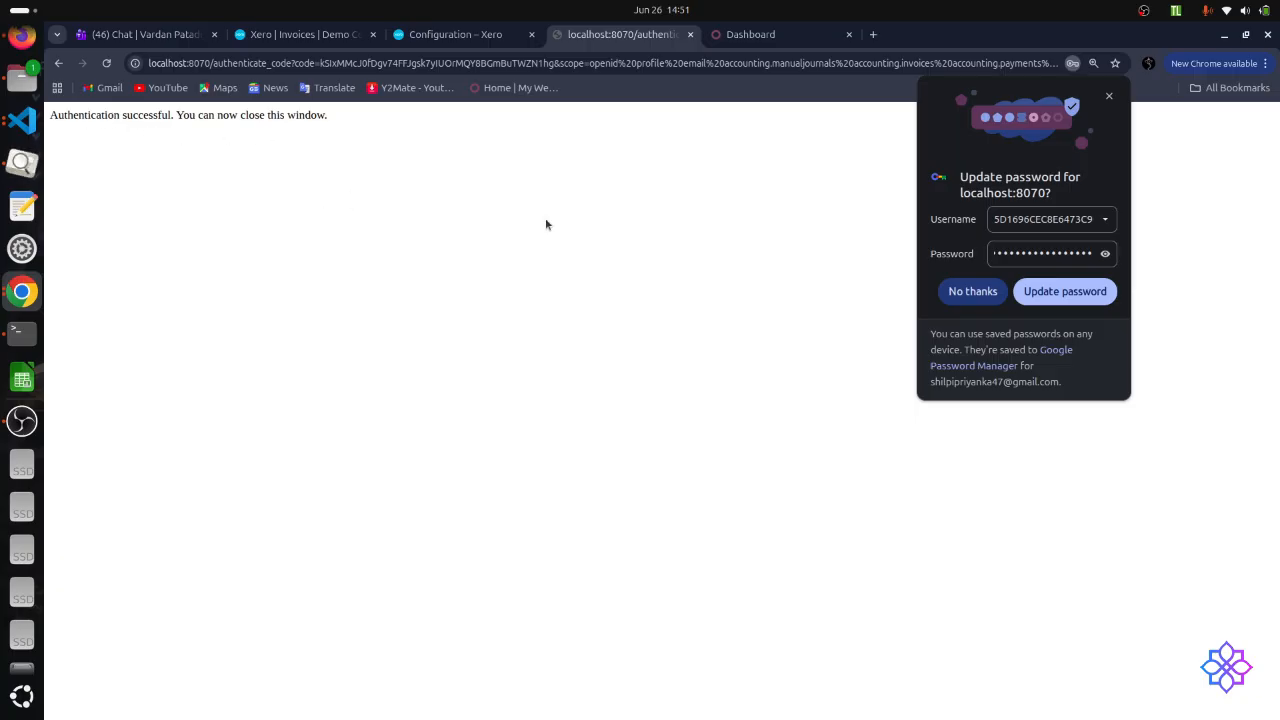
- Switch to the other open connector dashboard and submit 18 as the answer to the Teamlogger attention test
{"action": "key", "text": "ctrl+Tab"}
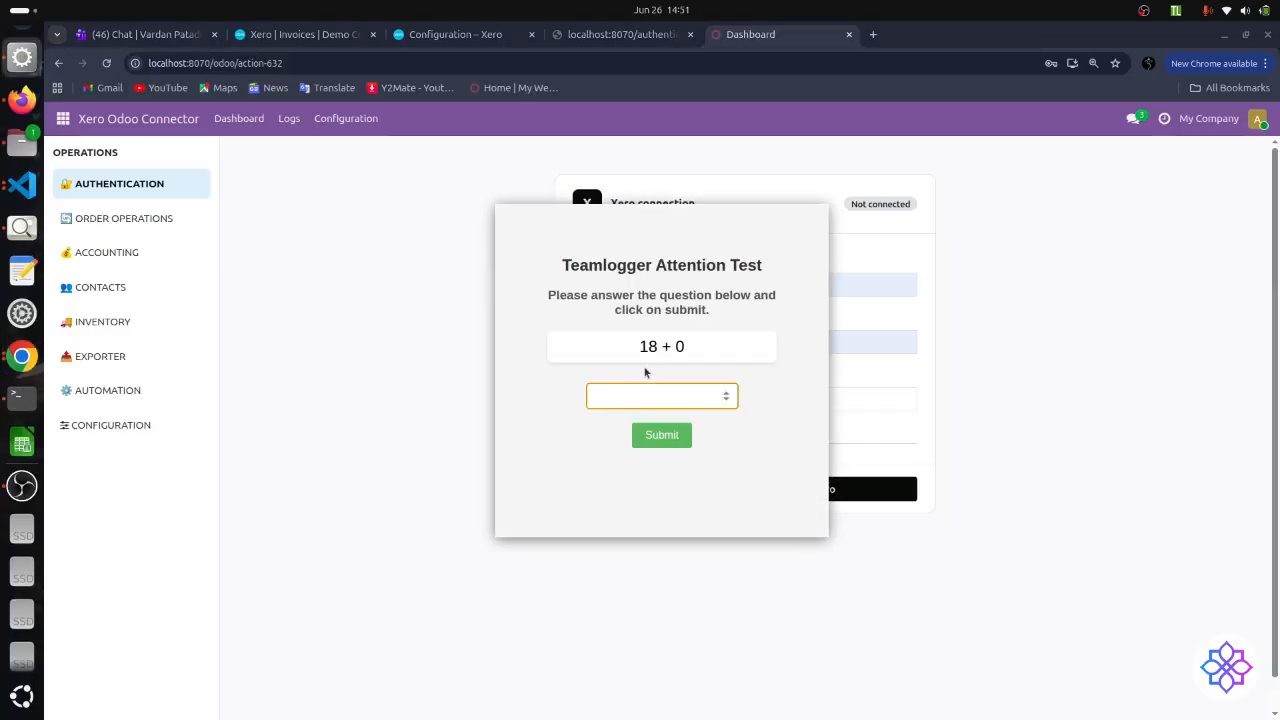
{"action": "type", "text": "18"}
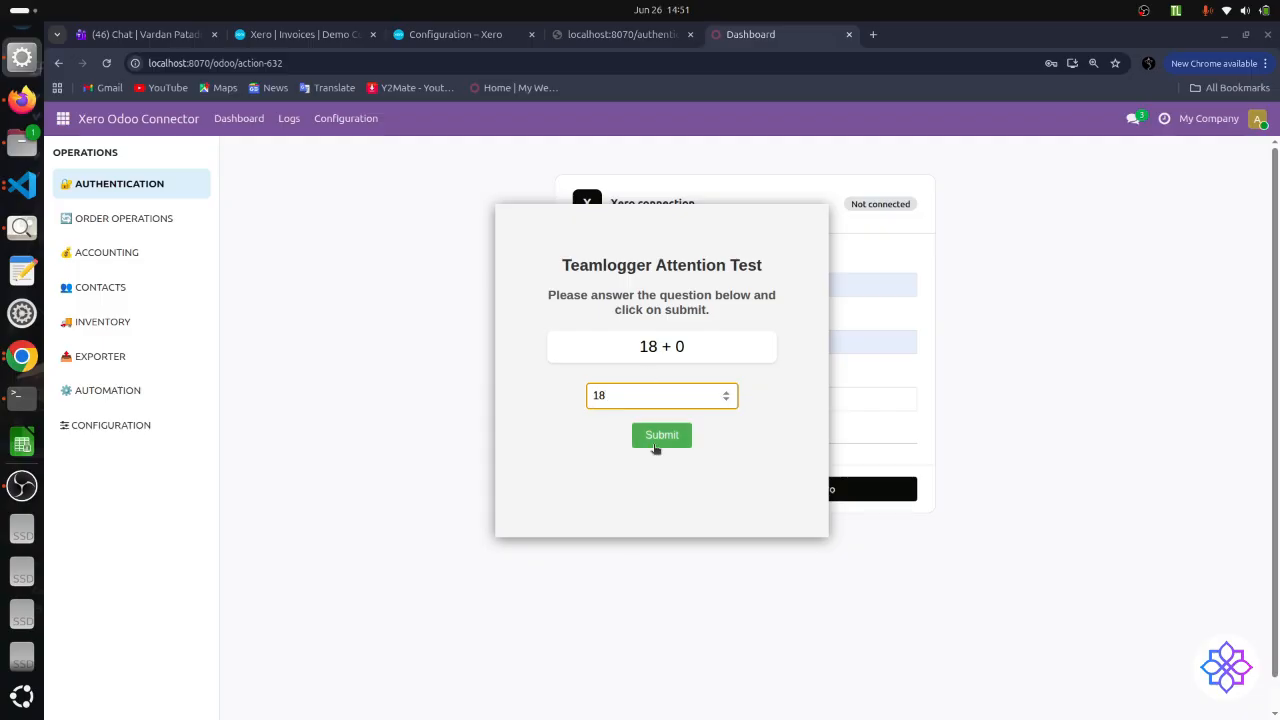
{"action": "left_click", "coordinate": [657, 441]}
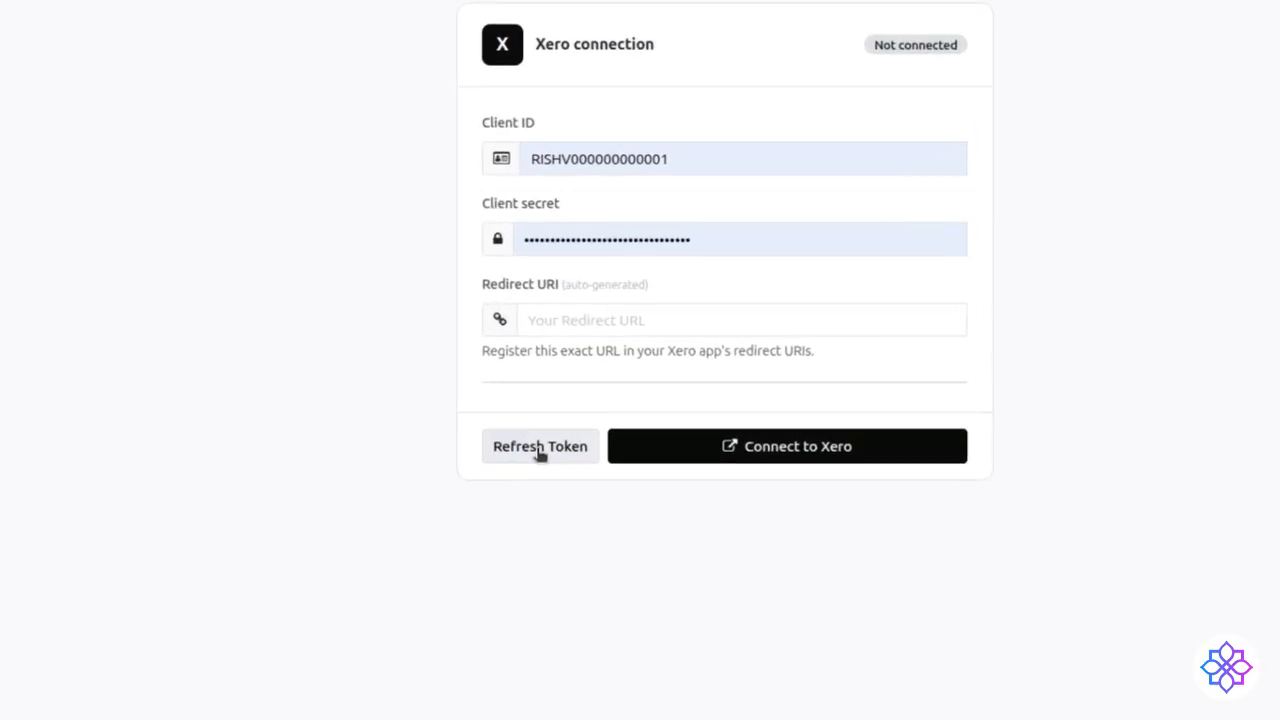
- Refresh the Xero token and reload the dashboard to check the connection details on the Authentication page
{"action": "left_click", "coordinate": [528, 446]}
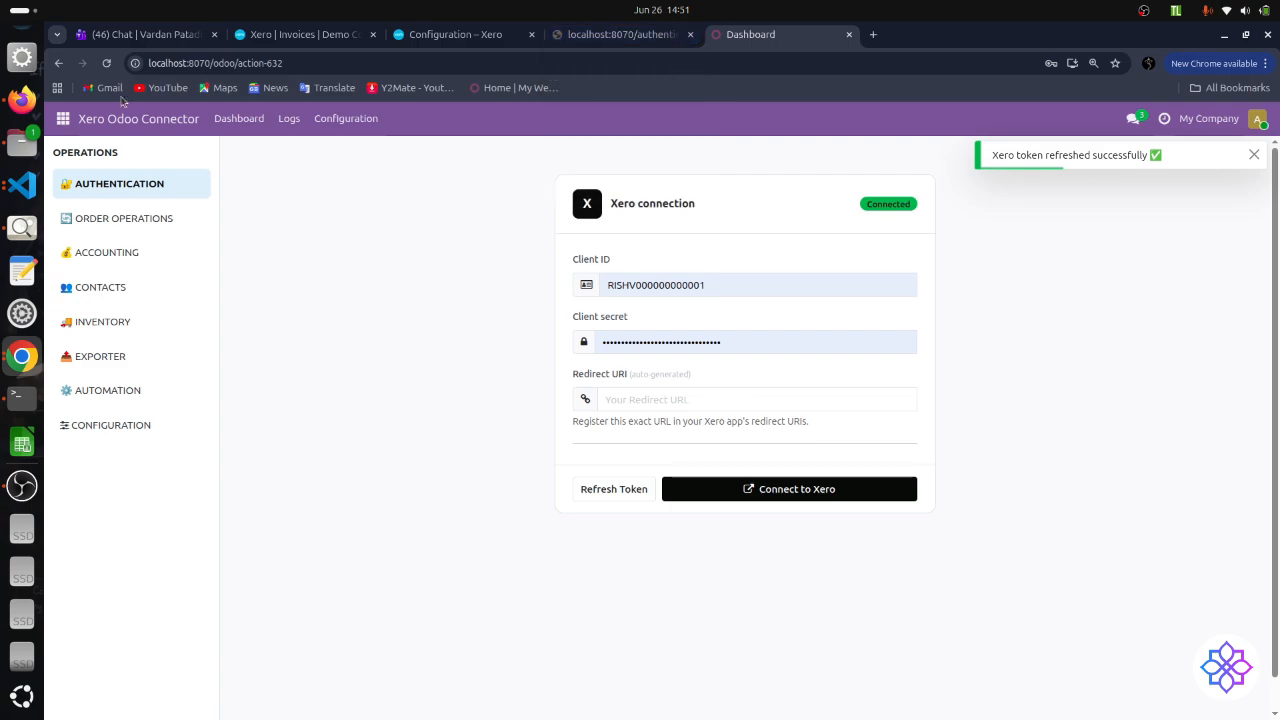
{"action": "left_click", "coordinate": [106, 62]}
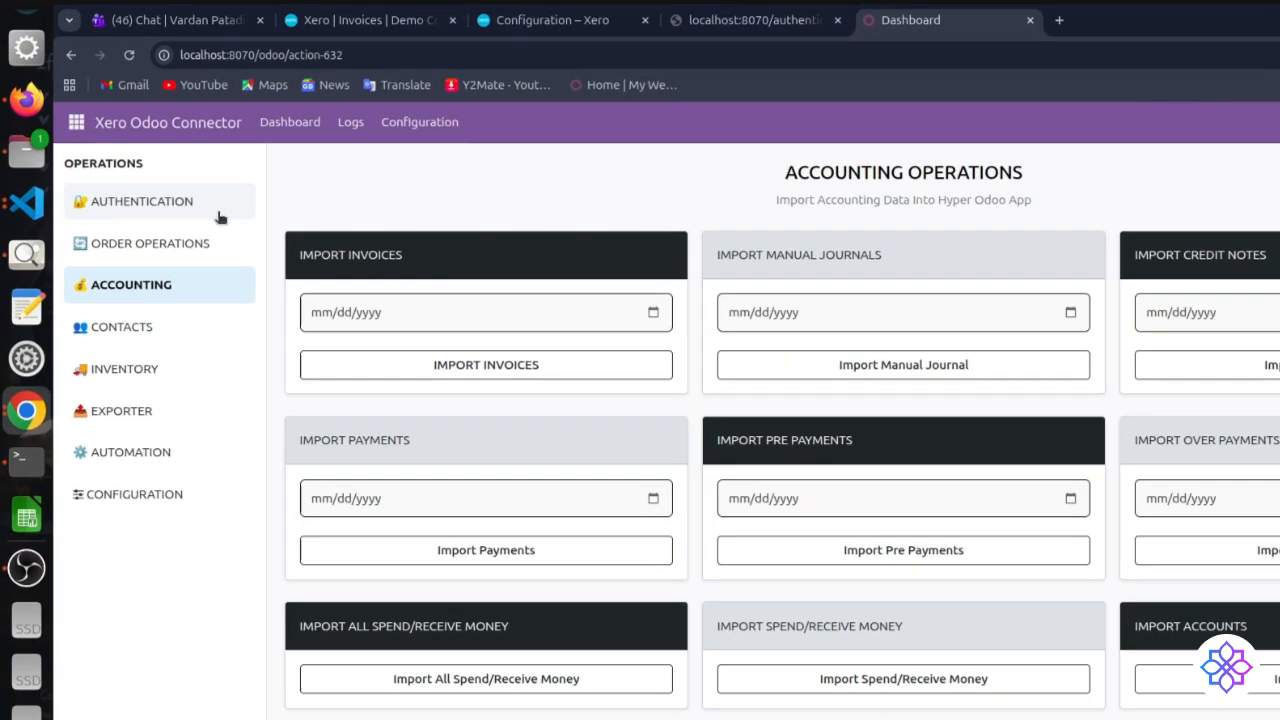
{"action": "left_click", "coordinate": [117, 184]}
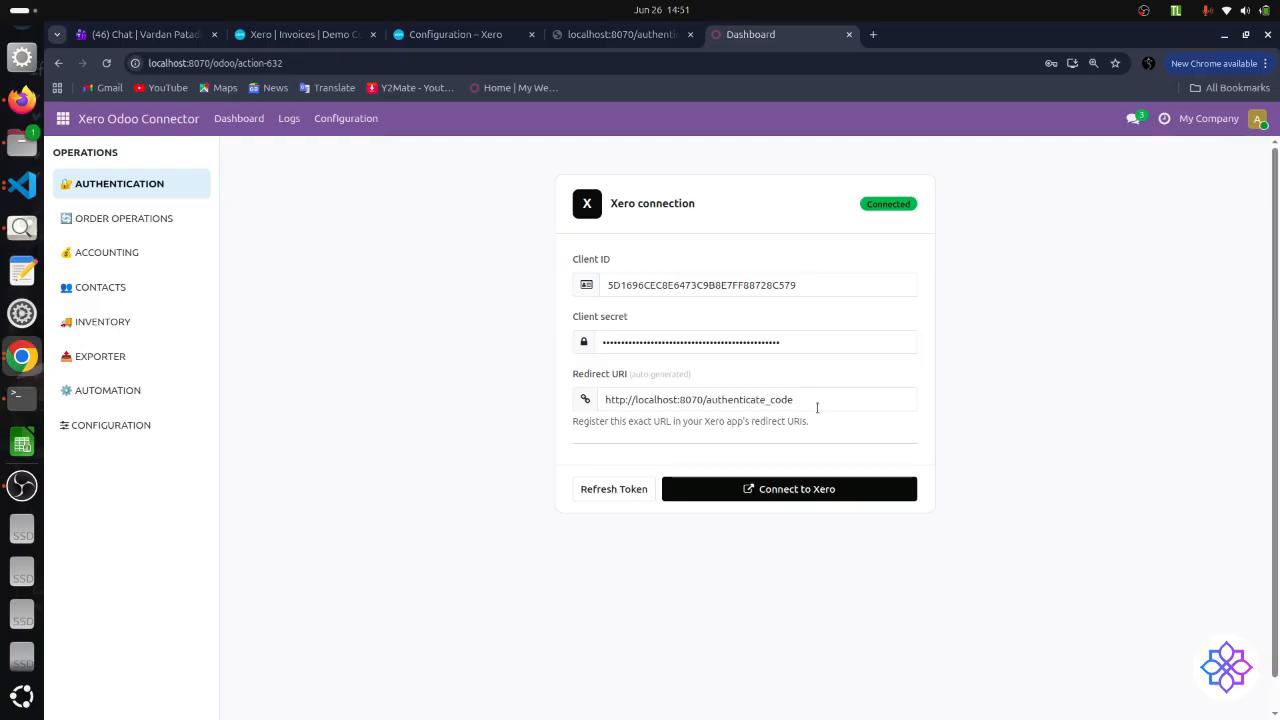
{"action": "left_click", "coordinate": [613, 470]}
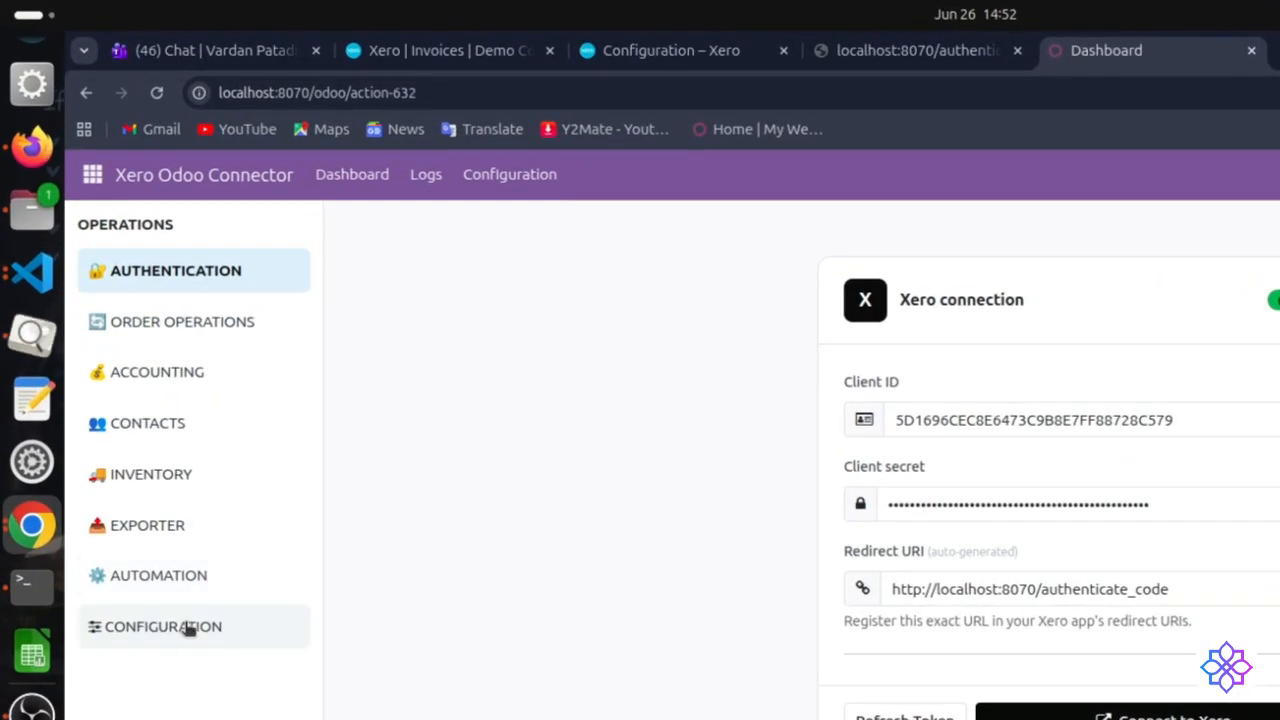
- Choose 101000 Current Assets as the default account in the Xero configuration and look through the manual journal choices
{"action": "left_click", "coordinate": [188, 628]}
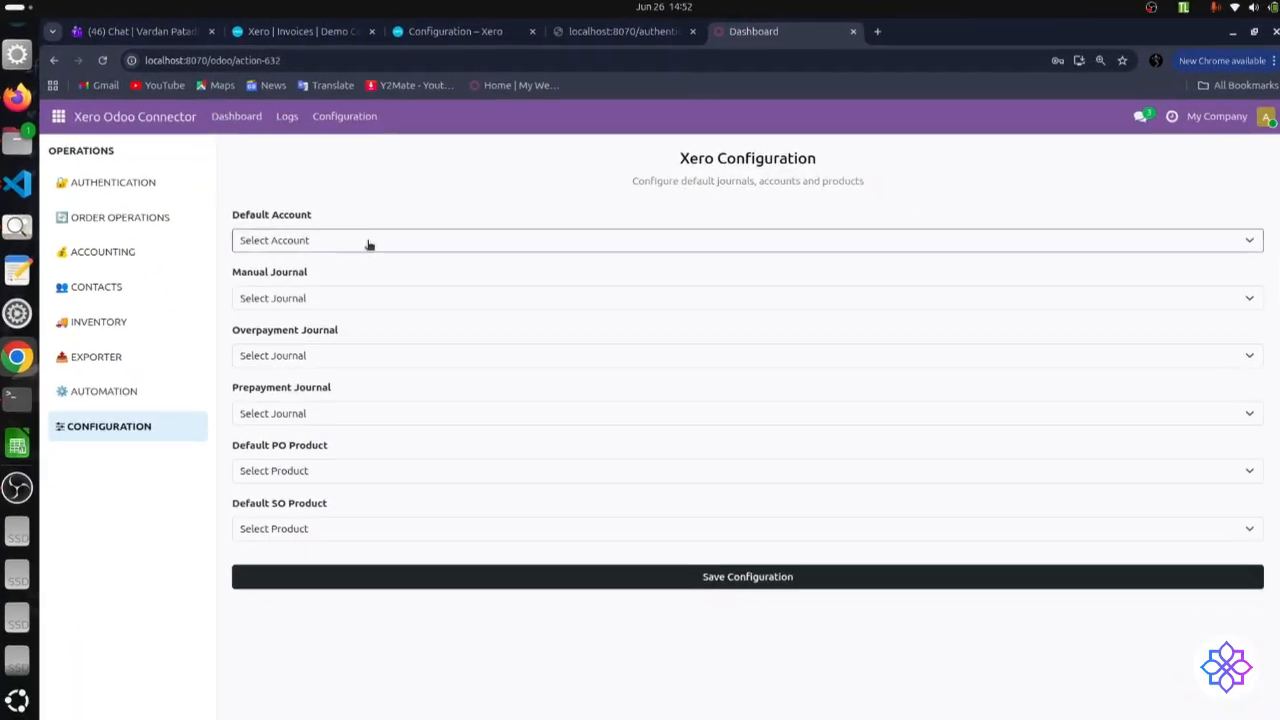
{"action": "left_click", "coordinate": [407, 246]}
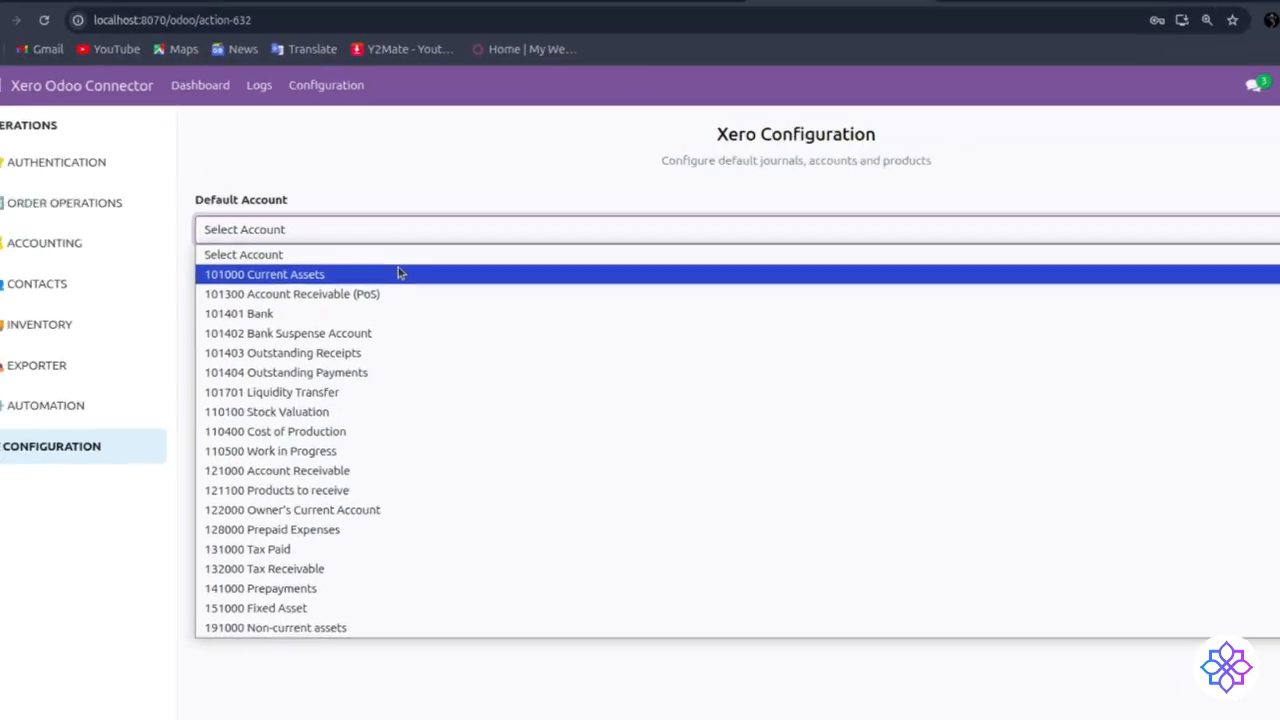
{"action": "left_click", "coordinate": [405, 266]}
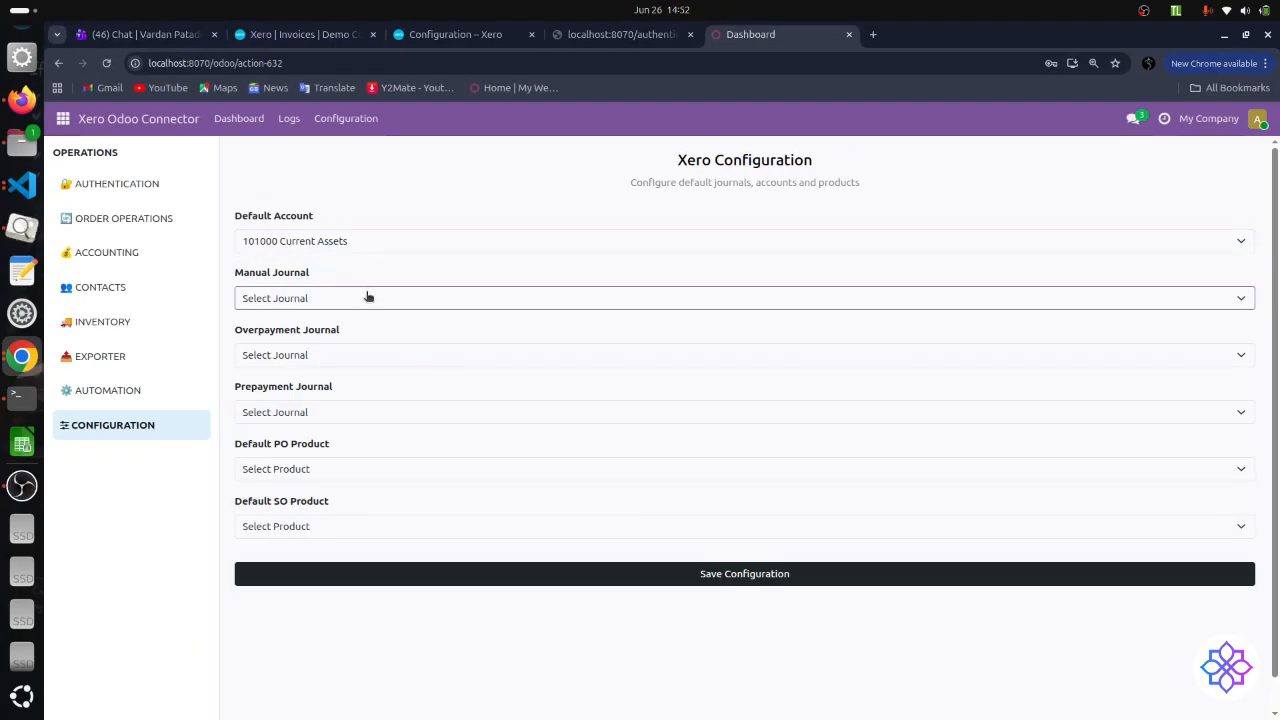
{"action": "left_click", "coordinate": [366, 298]}
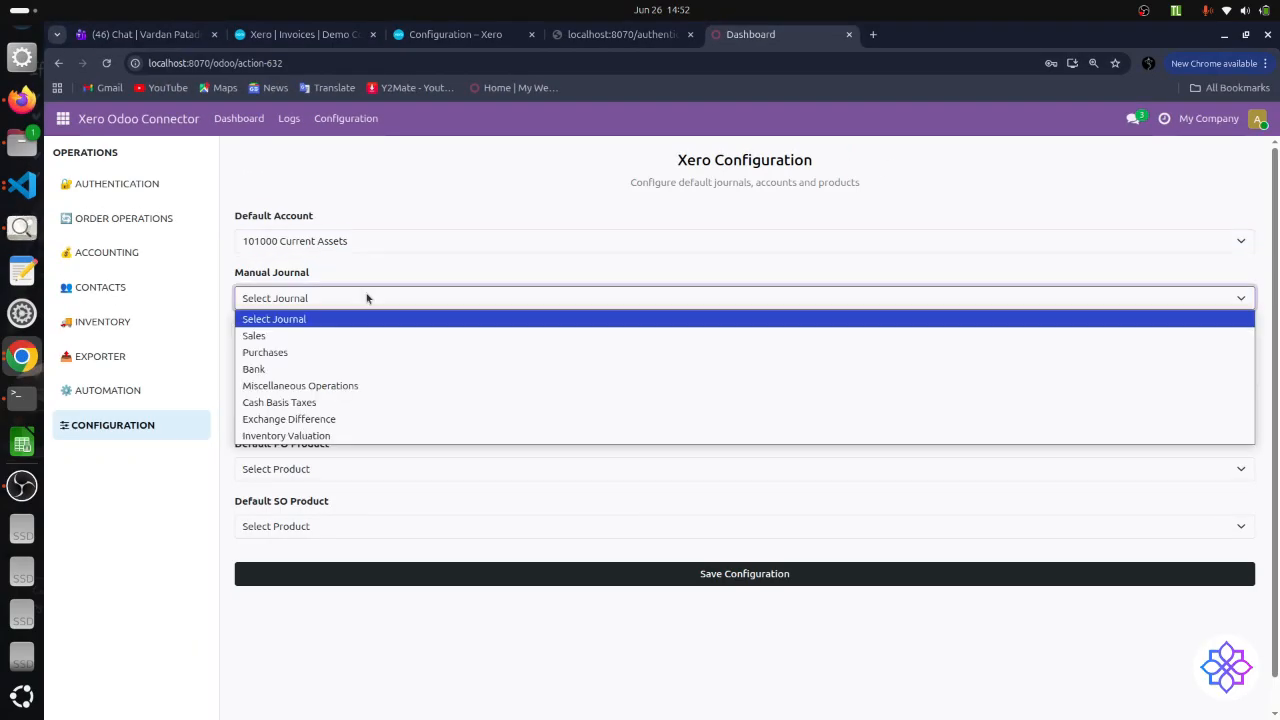
{"action": "left_click", "coordinate": [355, 563]}
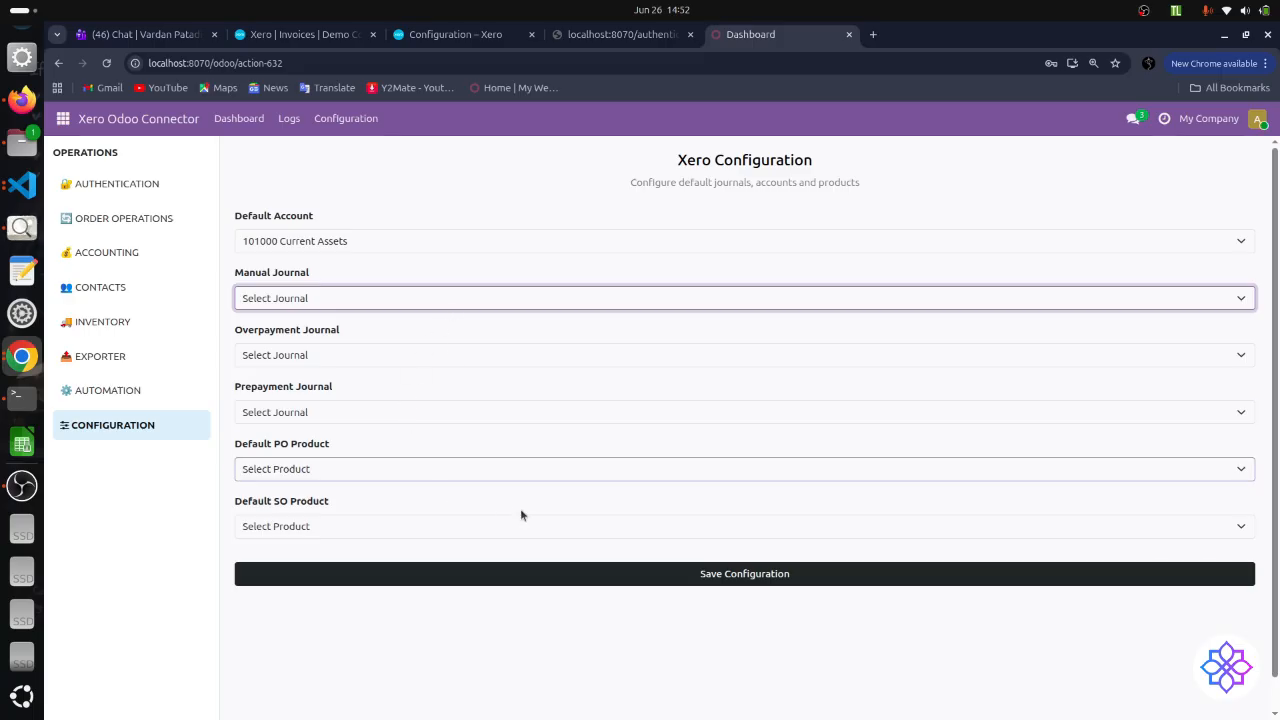
{"action": "left_click", "coordinate": [604, 611]}
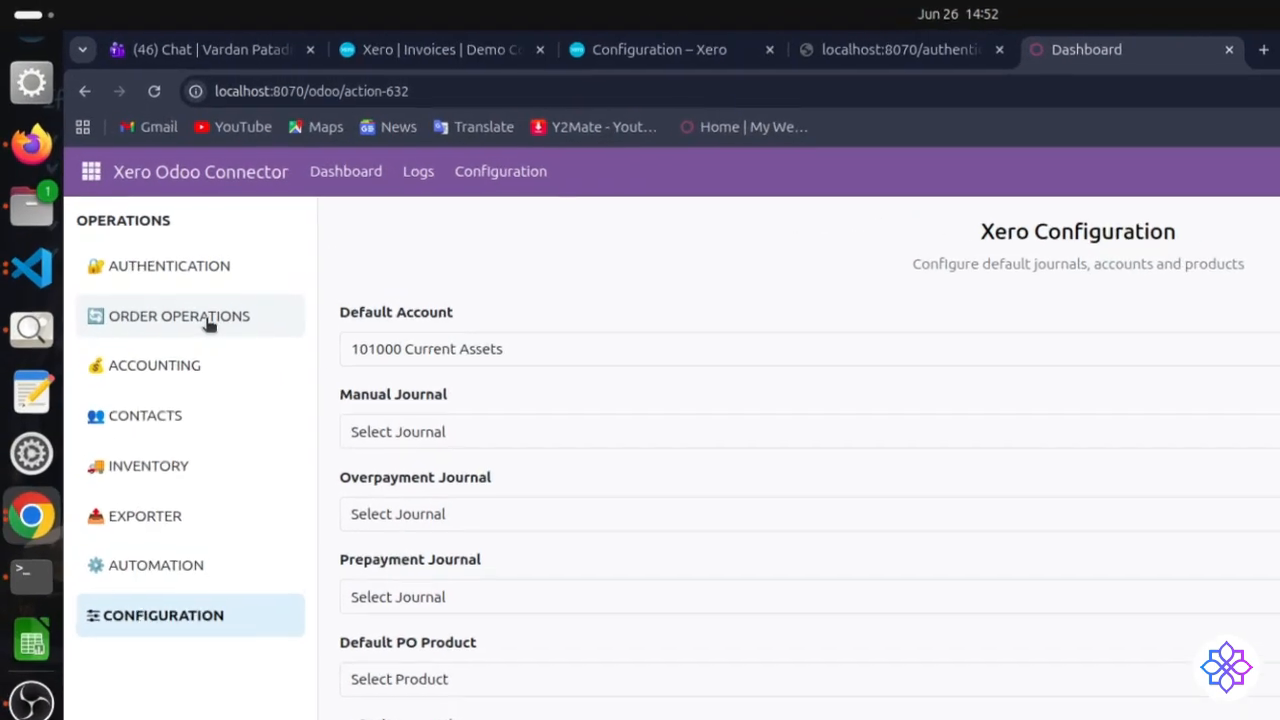
- Review the import operations available for accounting data, including invoices, manual journals, credit notes and payments
{"action": "left_click", "coordinate": [205, 375]}
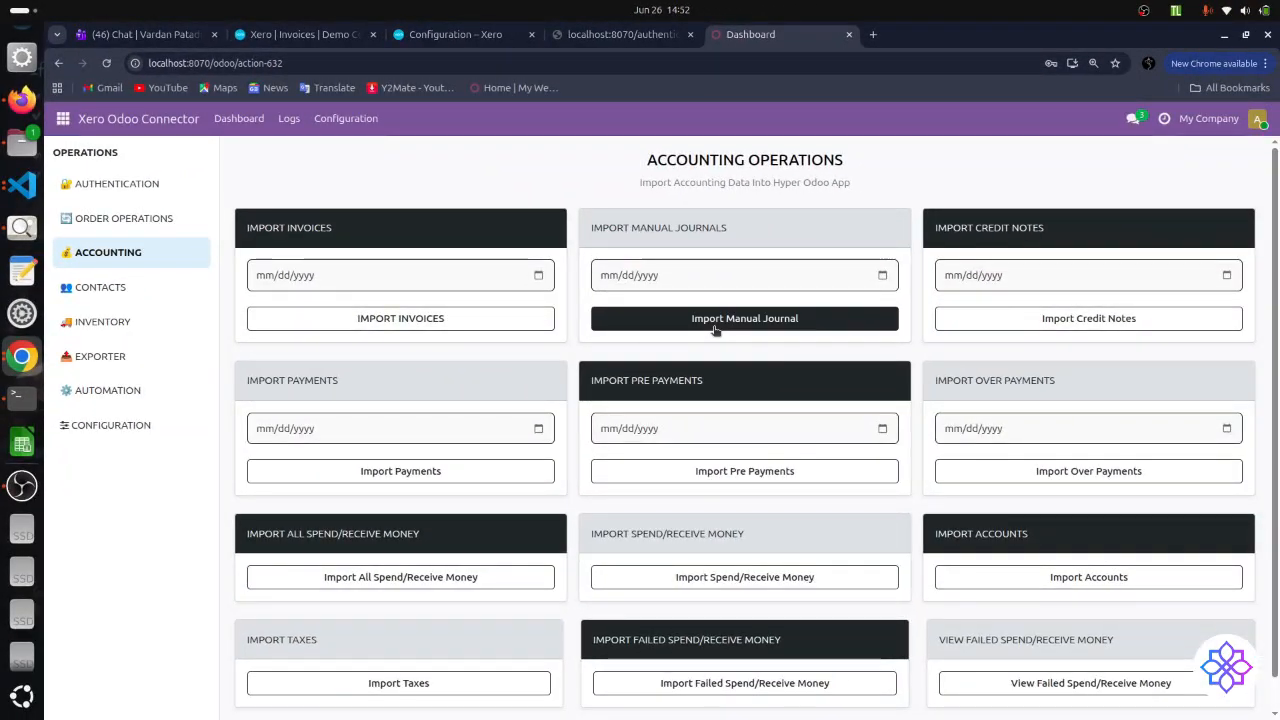
{"action": "scroll", "coordinate": [714, 330], "scroll_direction": "down", "scroll_amount": 1}
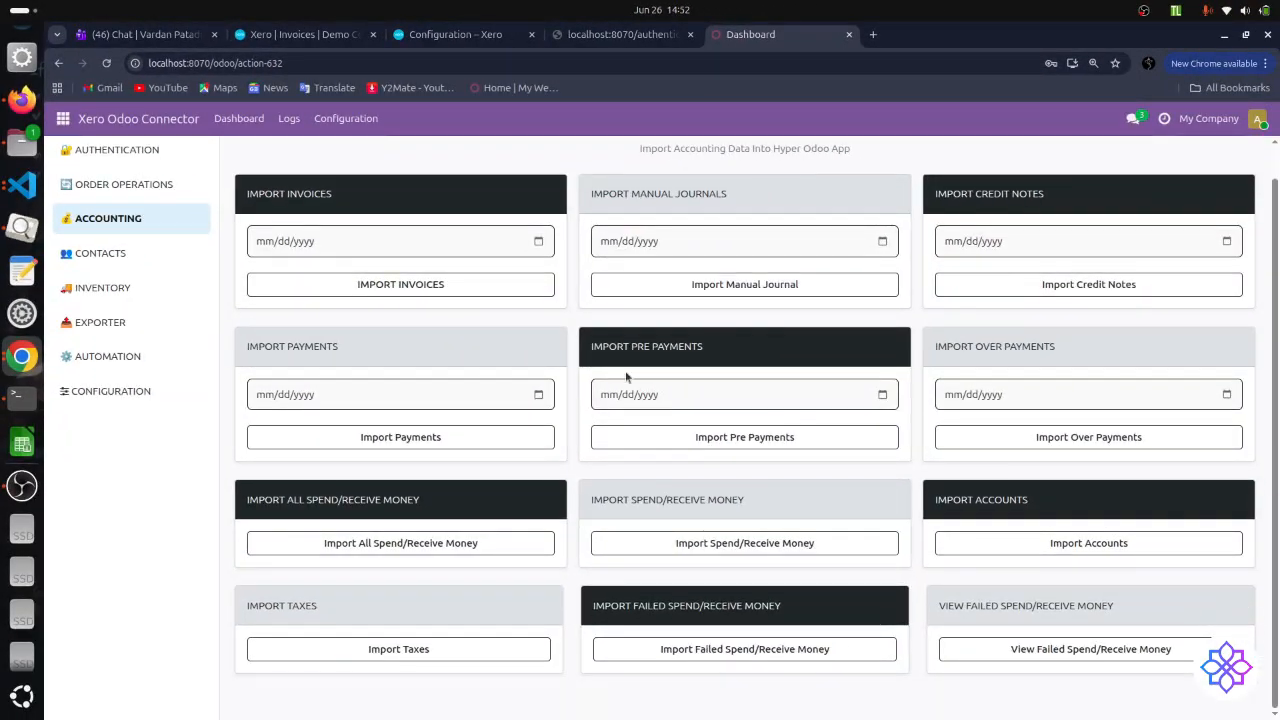
{"action": "scroll", "coordinate": [640, 400], "scroll_direction": "up", "scroll_amount": 1}
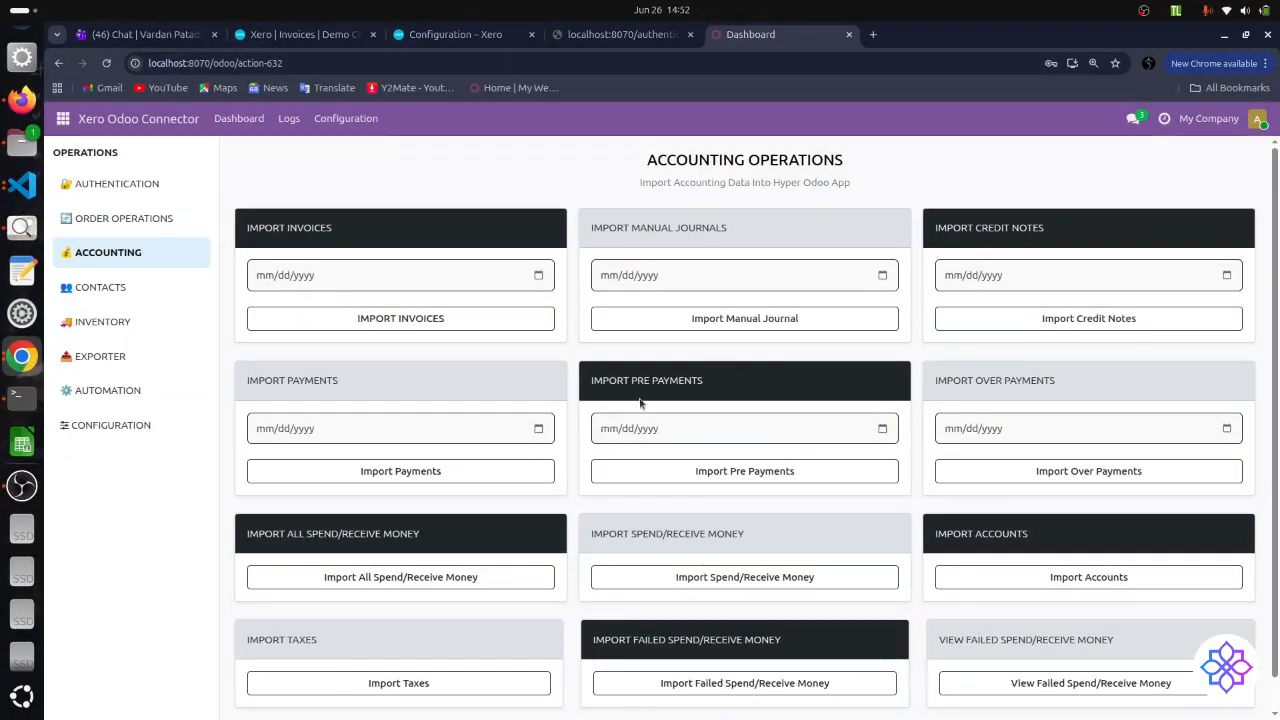
{"action": "left_click", "coordinate": [537, 320]}
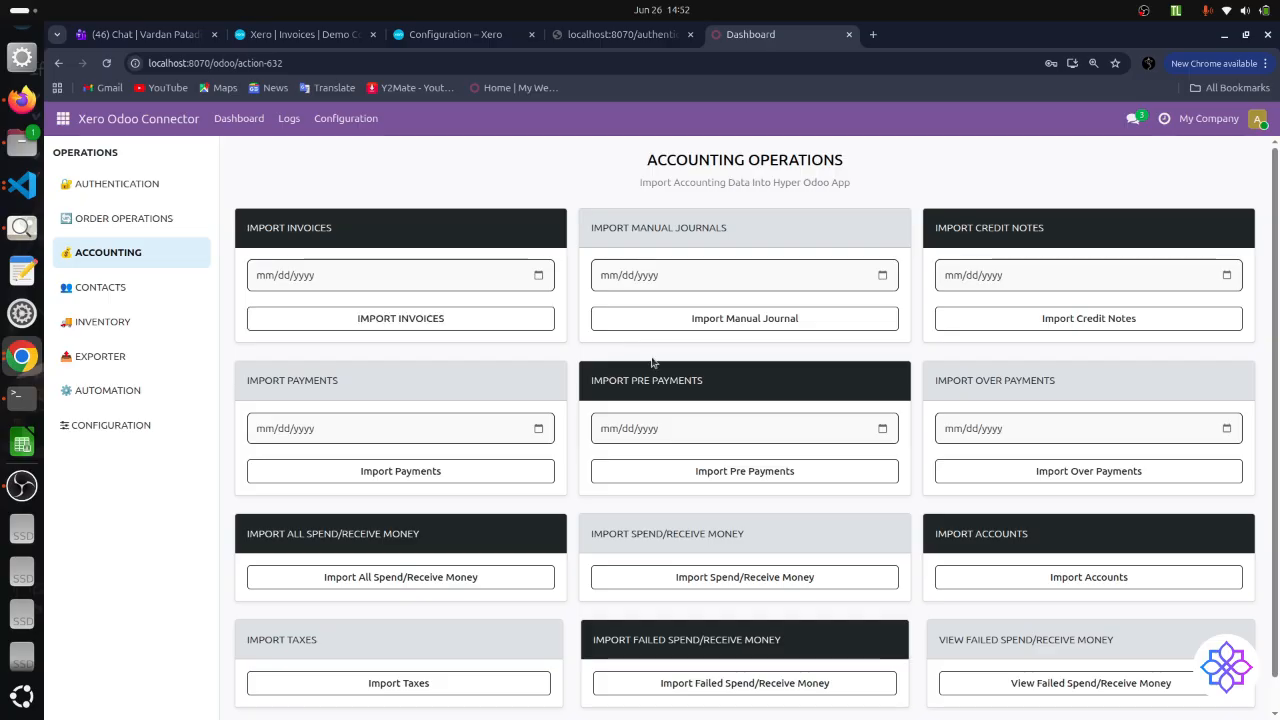
{"action": "scroll", "coordinate": [497, 484], "scroll_direction": "down", "scroll_amount": 1}
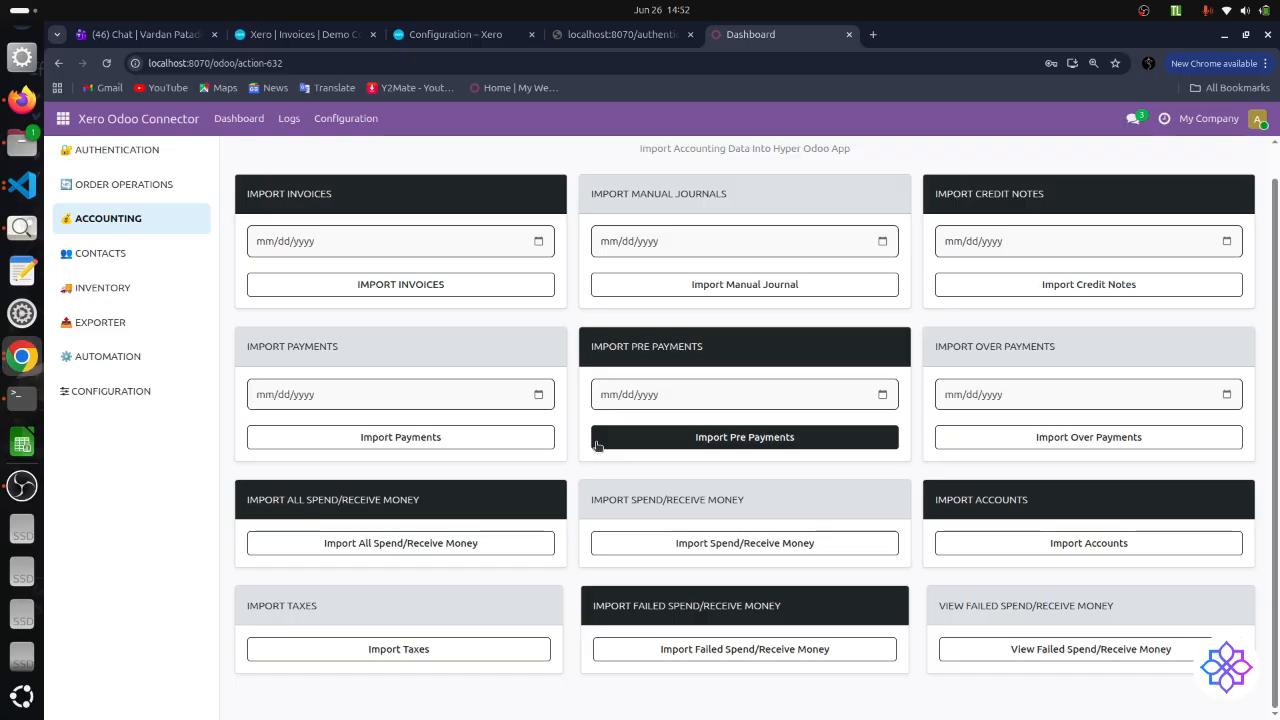
{"action": "scroll", "coordinate": [596, 446], "scroll_direction": "up", "scroll_amount": 1}
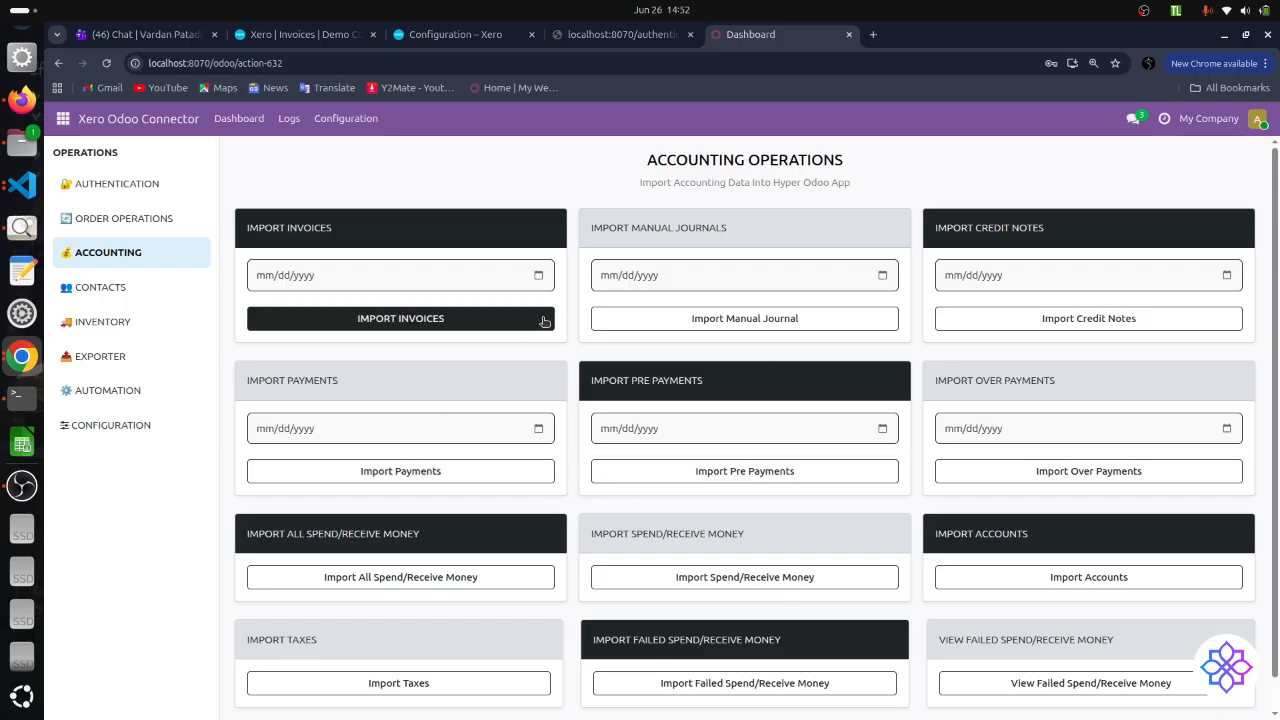
{"action": "scroll", "coordinate": [632, 451], "scroll_direction": "down", "scroll_amount": 1}
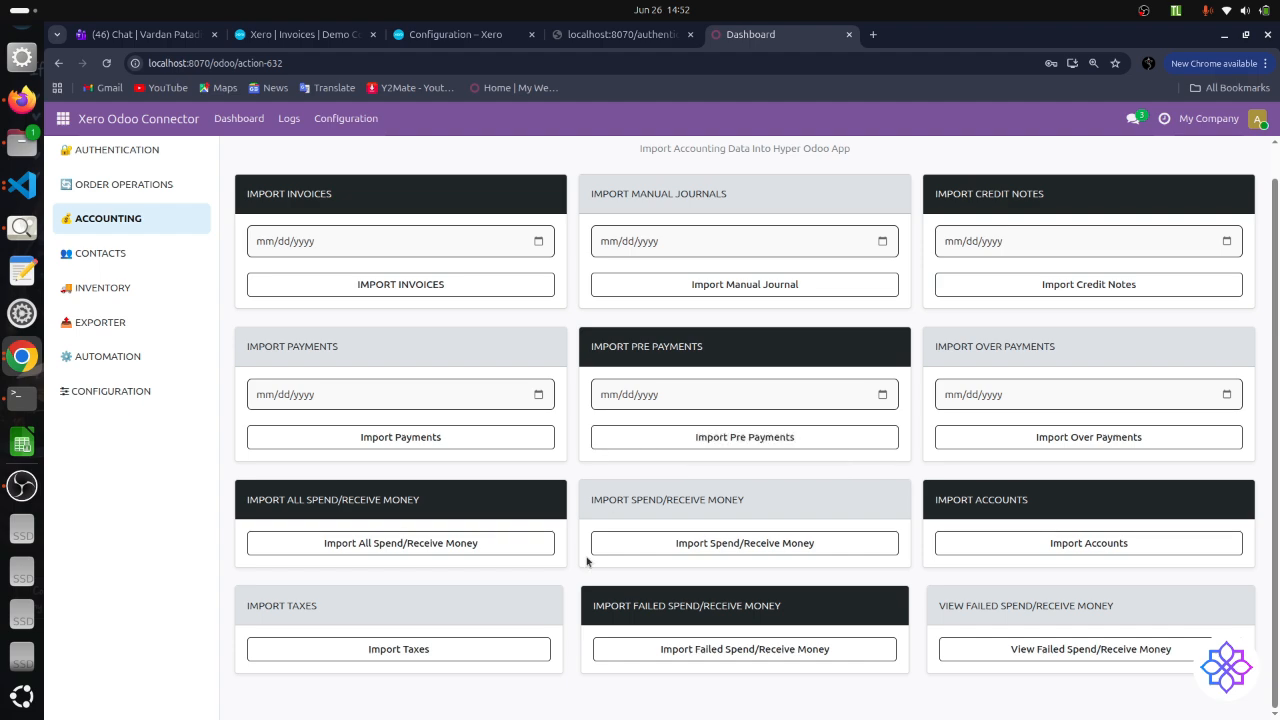
- Import the accounts and the taxes from Xero through the accounting operations
{"action": "left_click", "coordinate": [1070, 548]}
{"action": "scroll", "coordinate": [1100, 556], "scroll_direction": "up", "scroll_amount": 1}
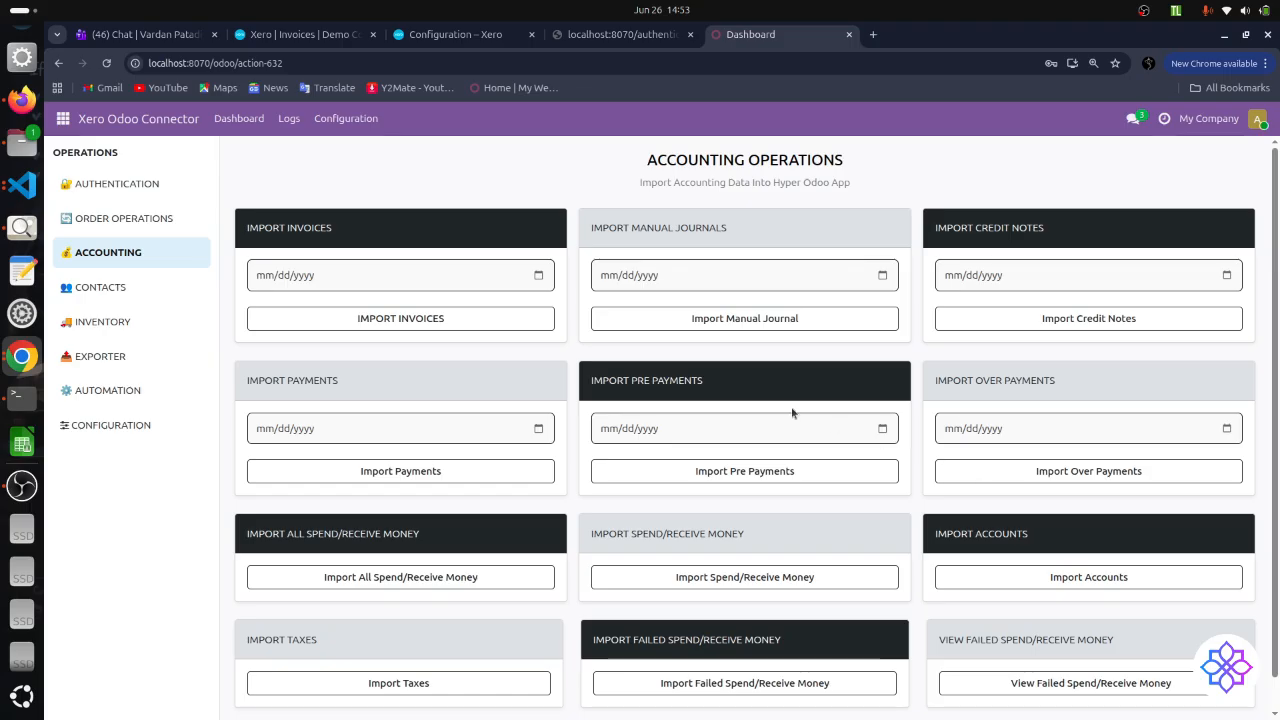
{"action": "scroll", "coordinate": [638, 398], "scroll_direction": "down", "scroll_amount": 1}
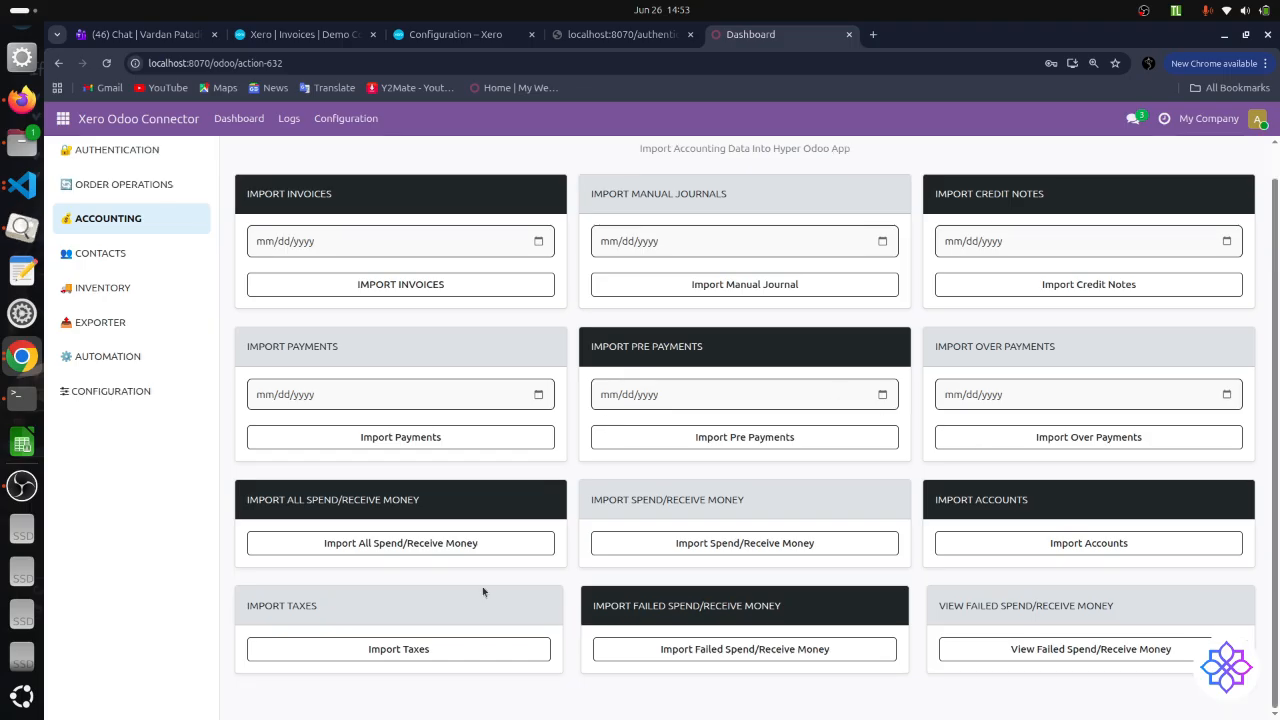
{"action": "left_click", "coordinate": [449, 649]}
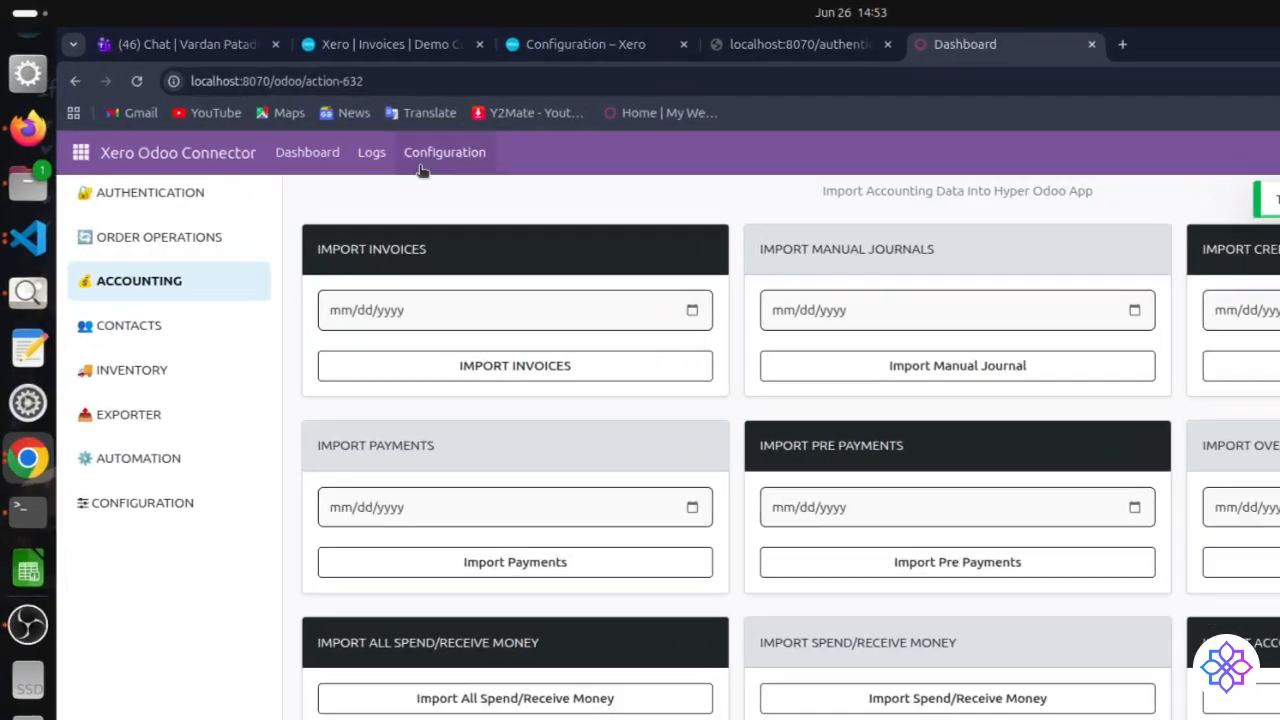
- Open the Xero Taxes list in the connector's configuration and examine the imported tax records
{"action": "left_click", "coordinate": [334, 126]}
{"action": "left_click", "coordinate": [502, 258]}
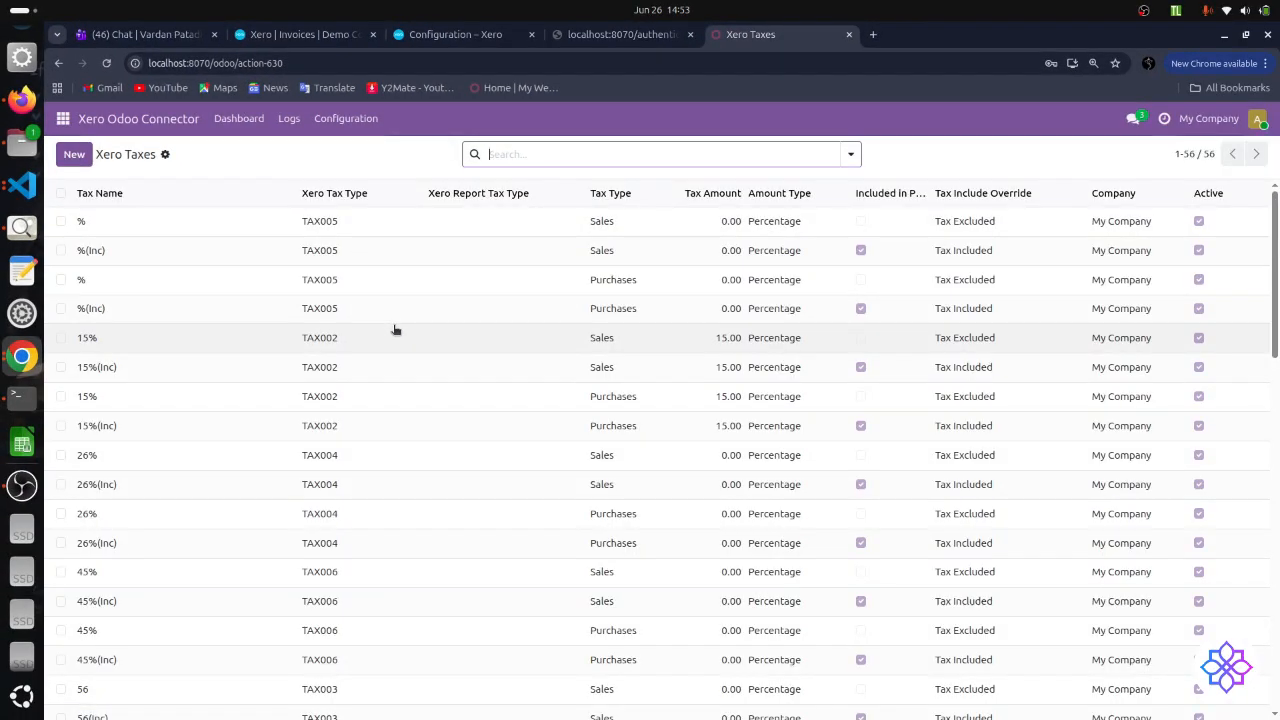
{"action": "scroll", "coordinate": [395, 330], "scroll_direction": "down", "scroll_amount": 9}
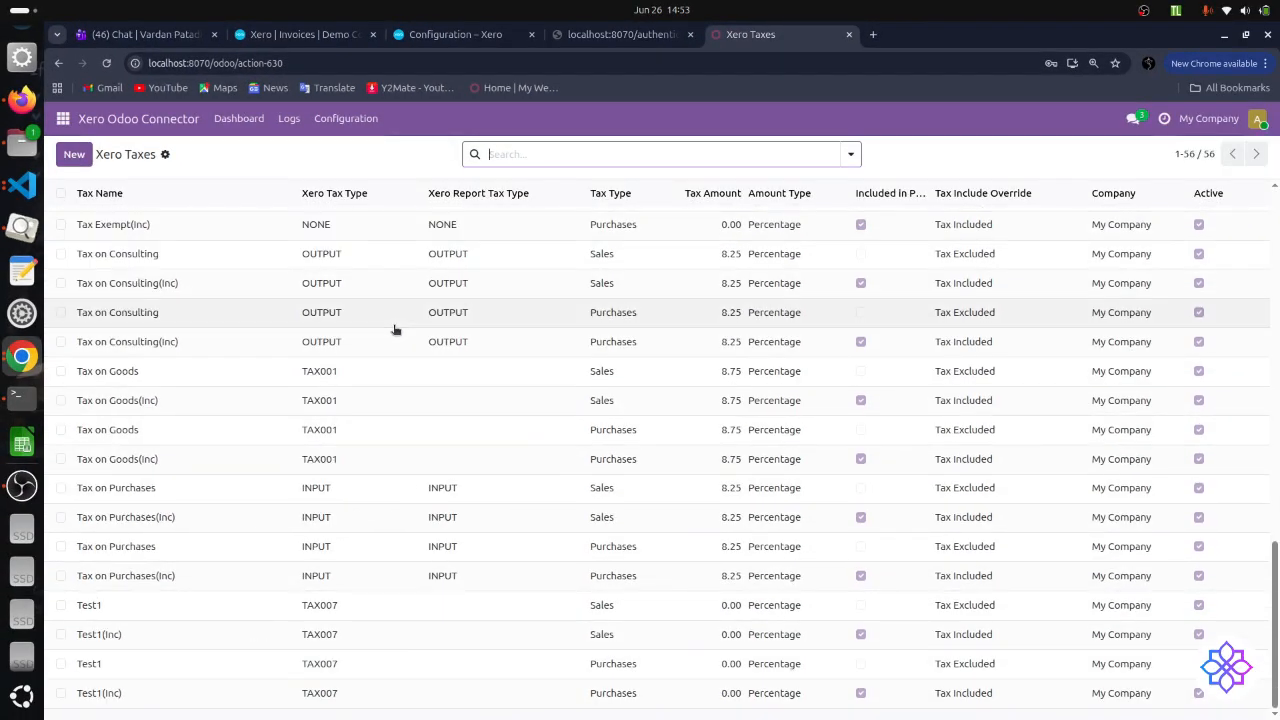
{"action": "scroll", "coordinate": [395, 330], "scroll_direction": "up", "scroll_amount": 4}
{"action": "scroll", "coordinate": [395, 330], "scroll_direction": "up", "scroll_amount": 5}
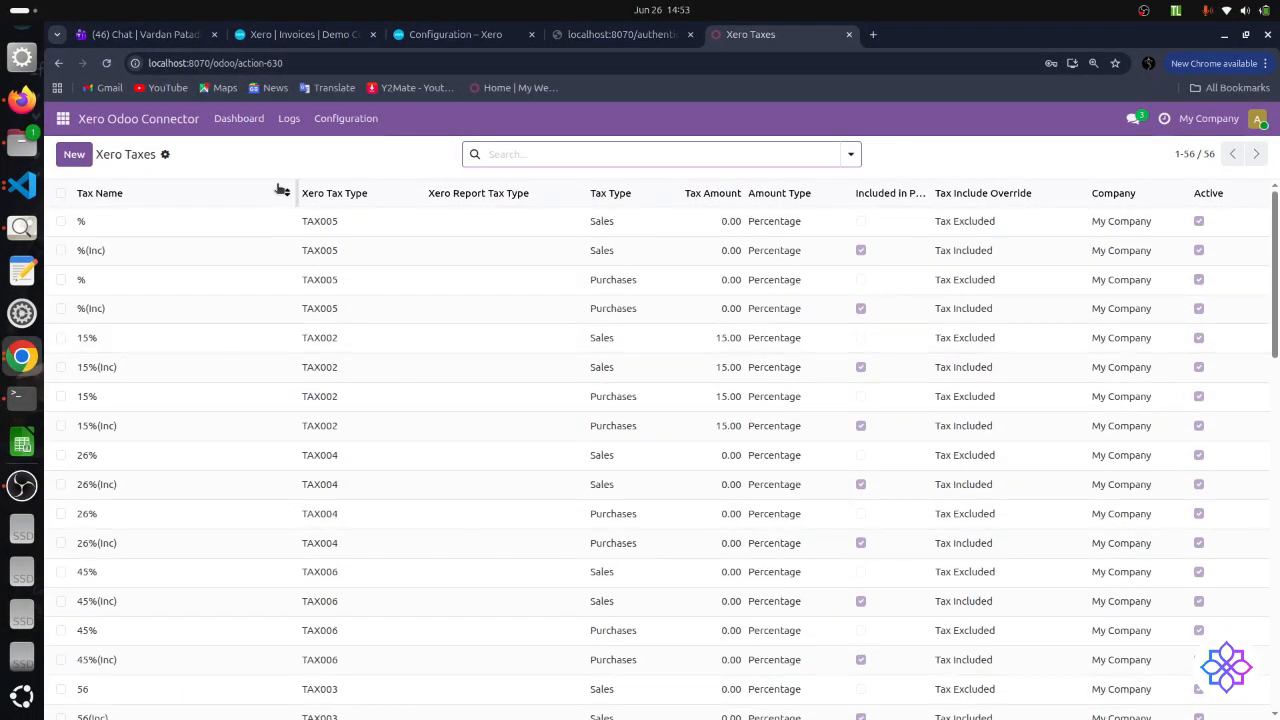
- Return to the dashboard's accounting operations and set the invoice import date to 06/02/2026
{"action": "left_click", "coordinate": [246, 122]}
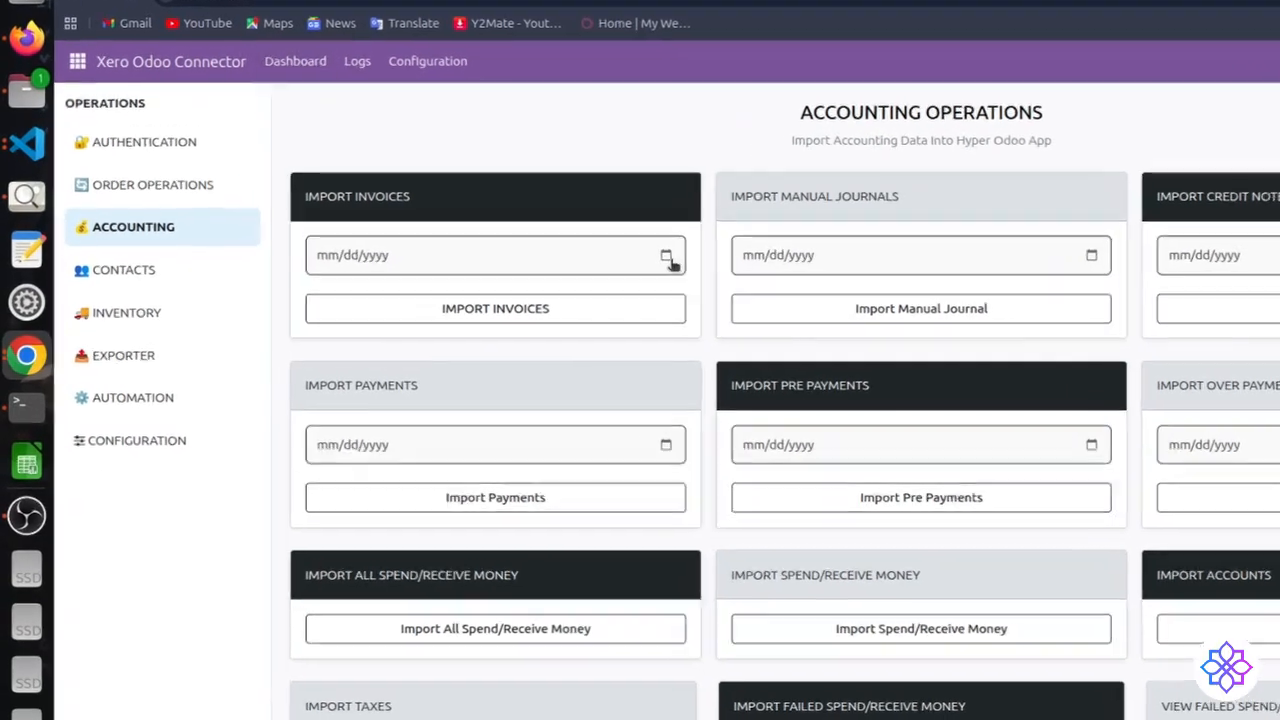
{"action": "left_click", "coordinate": [569, 271]}
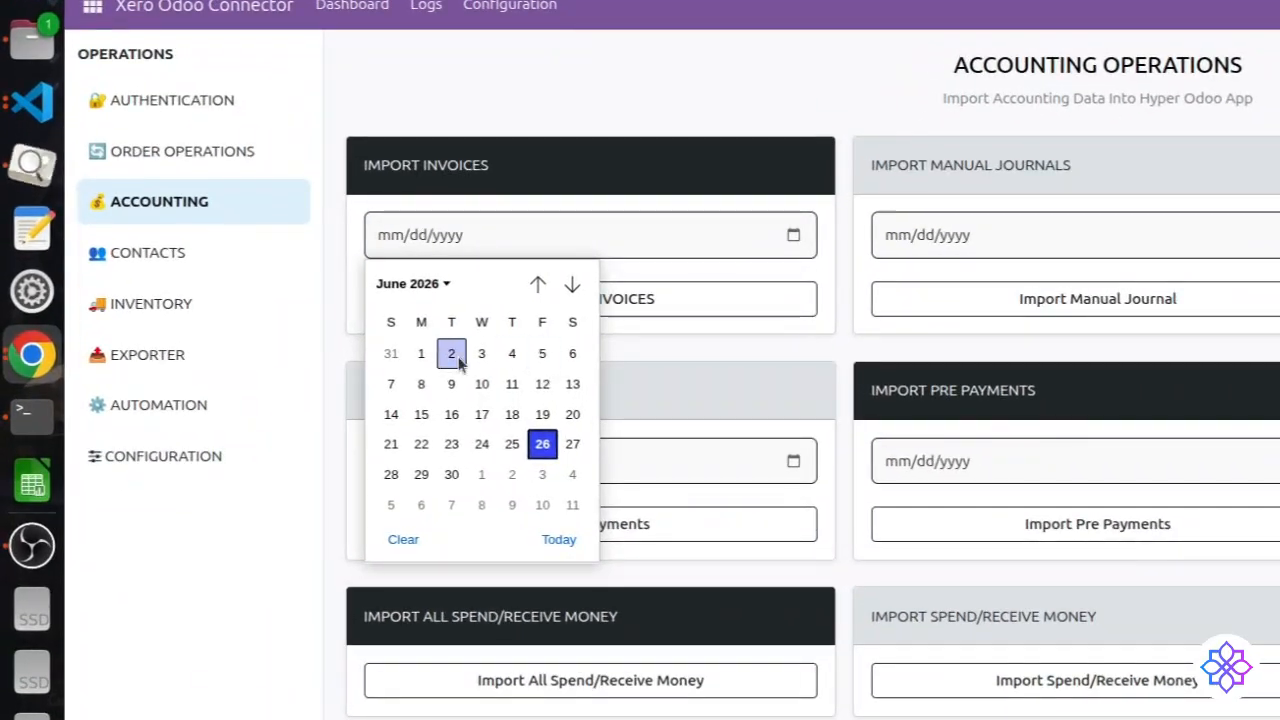
{"action": "left_click", "coordinate": [437, 354]}
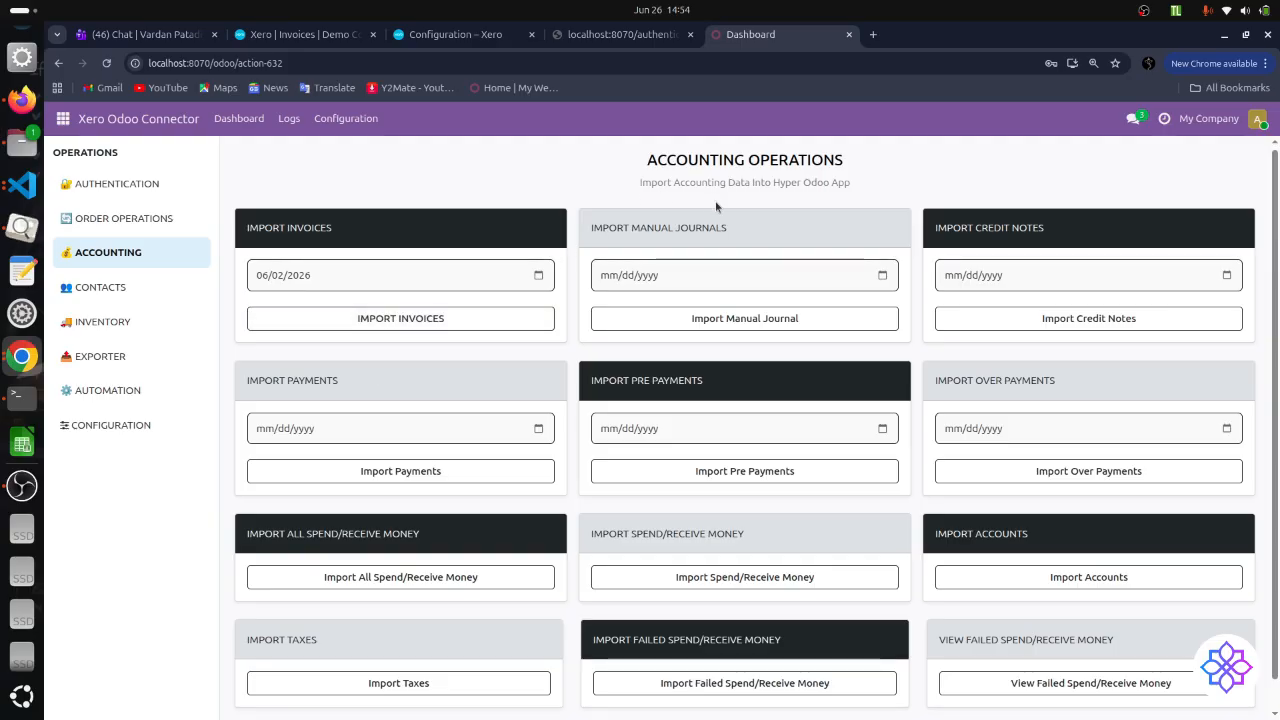
{"action": "scroll", "coordinate": [715, 202], "scroll_direction": "down", "scroll_amount": 1}
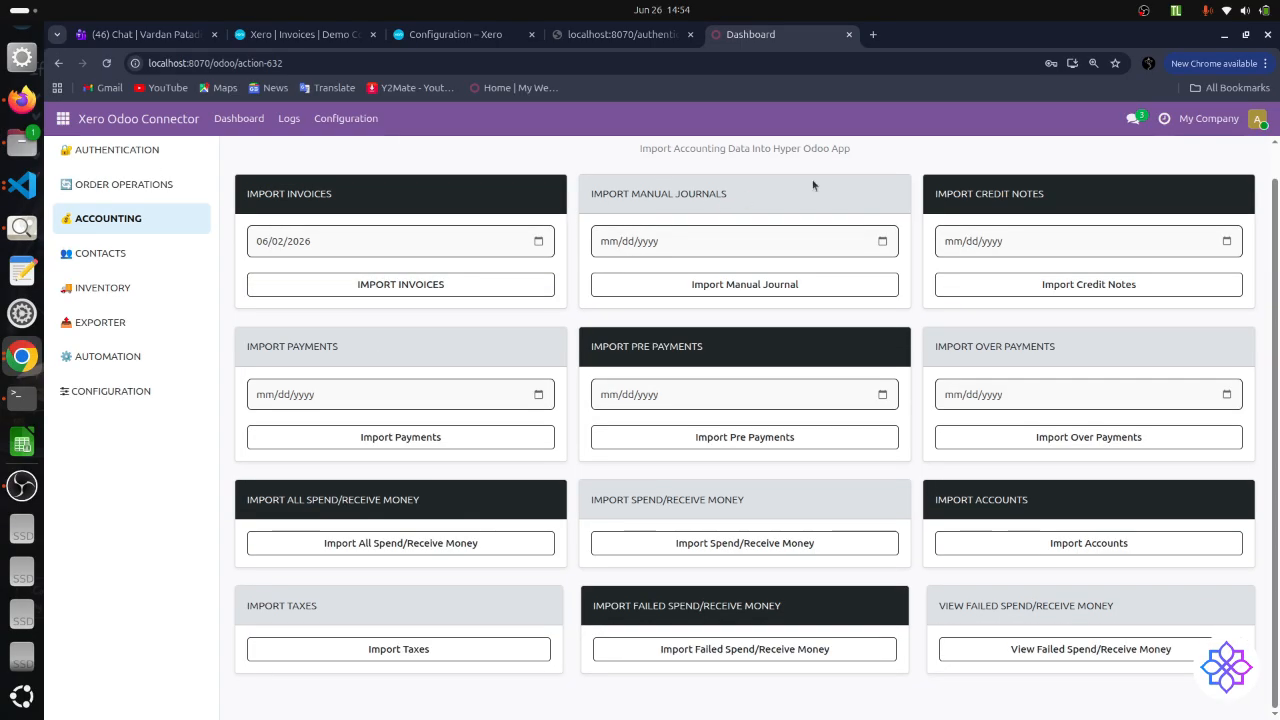
- Try to import the manual journals, and check the Journal Entries list in the Accounting app
{"action": "scroll", "coordinate": [813, 185], "scroll_direction": "up", "scroll_amount": 1}
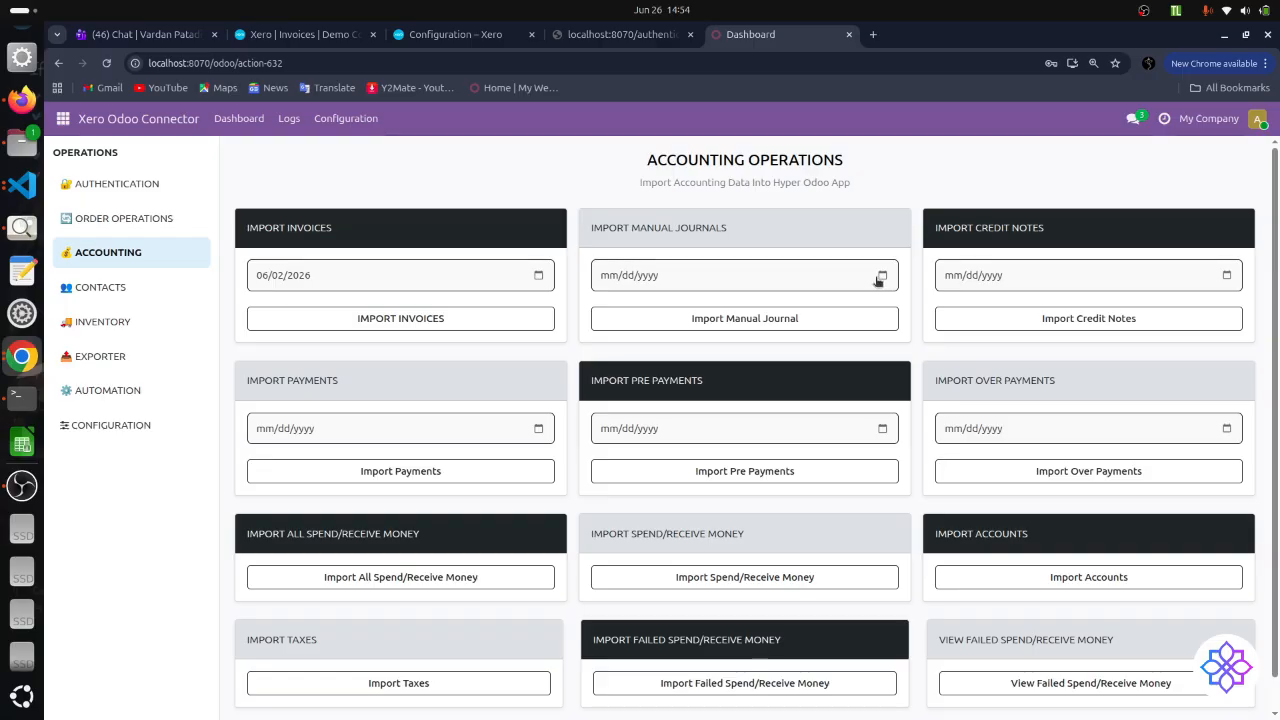
{"action": "left_click", "coordinate": [768, 317]}
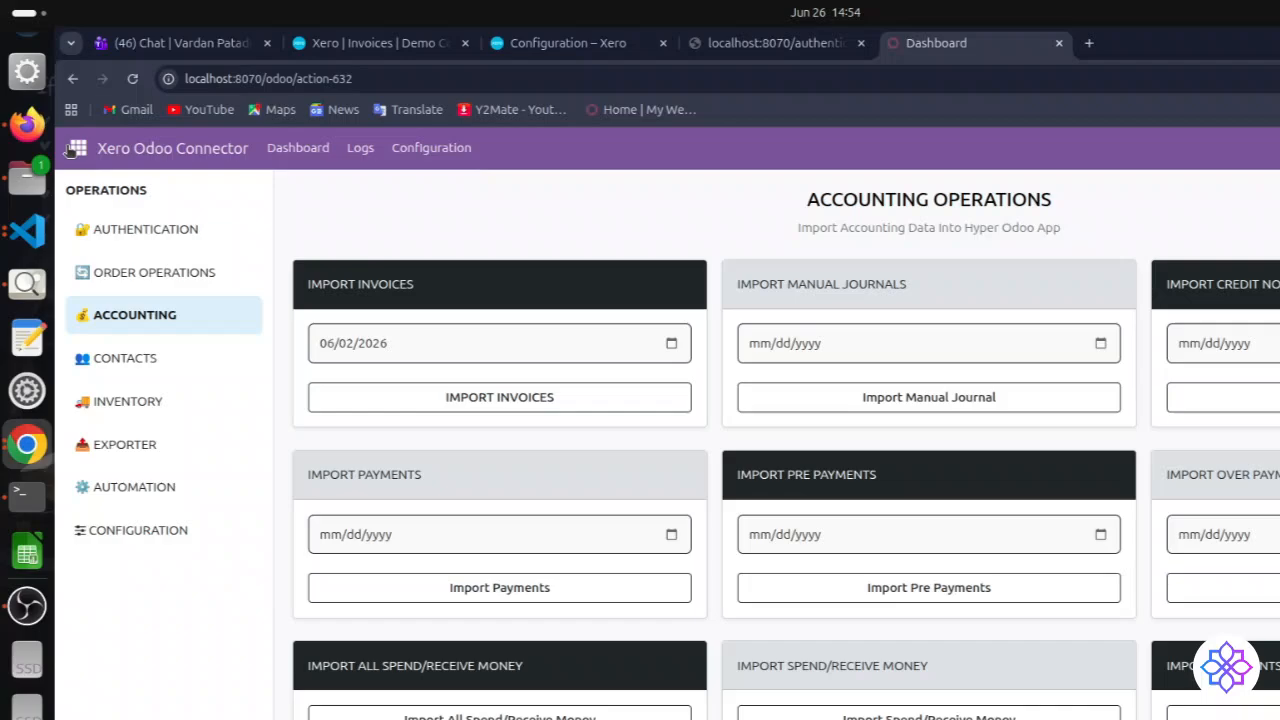
{"action": "left_click", "coordinate": [72, 149]}
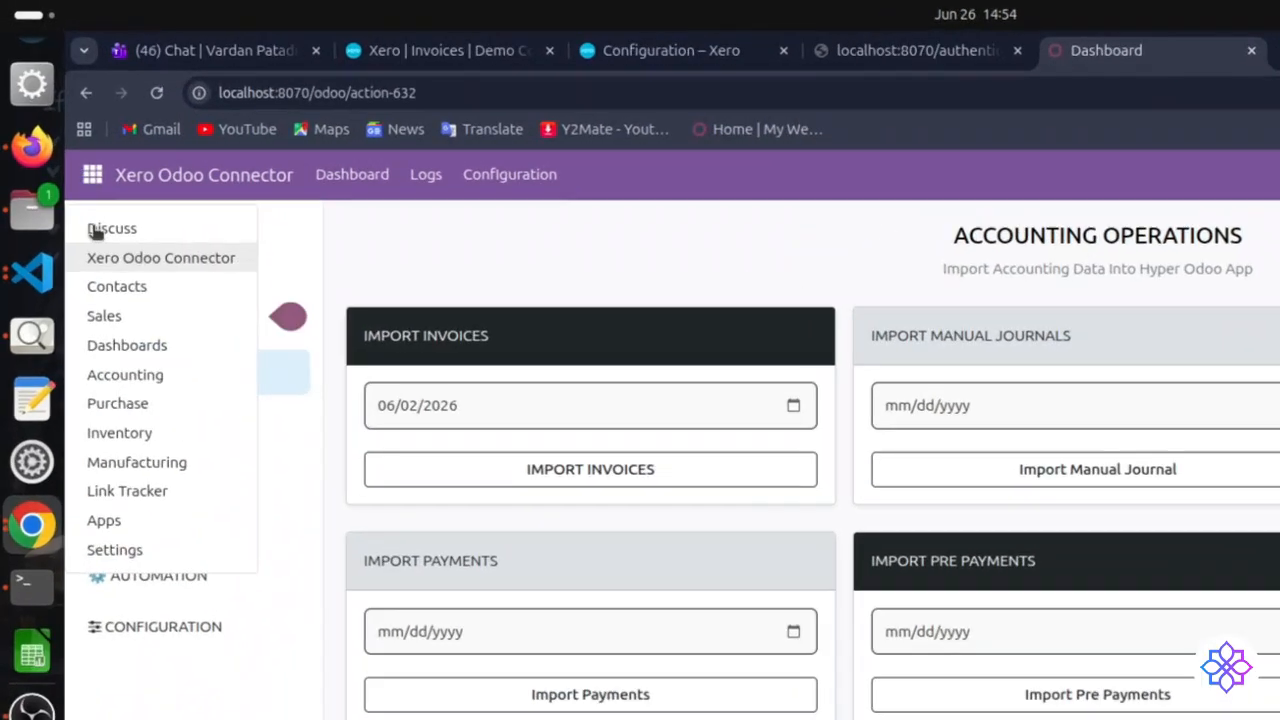
{"action": "left_click", "coordinate": [88, 319]}
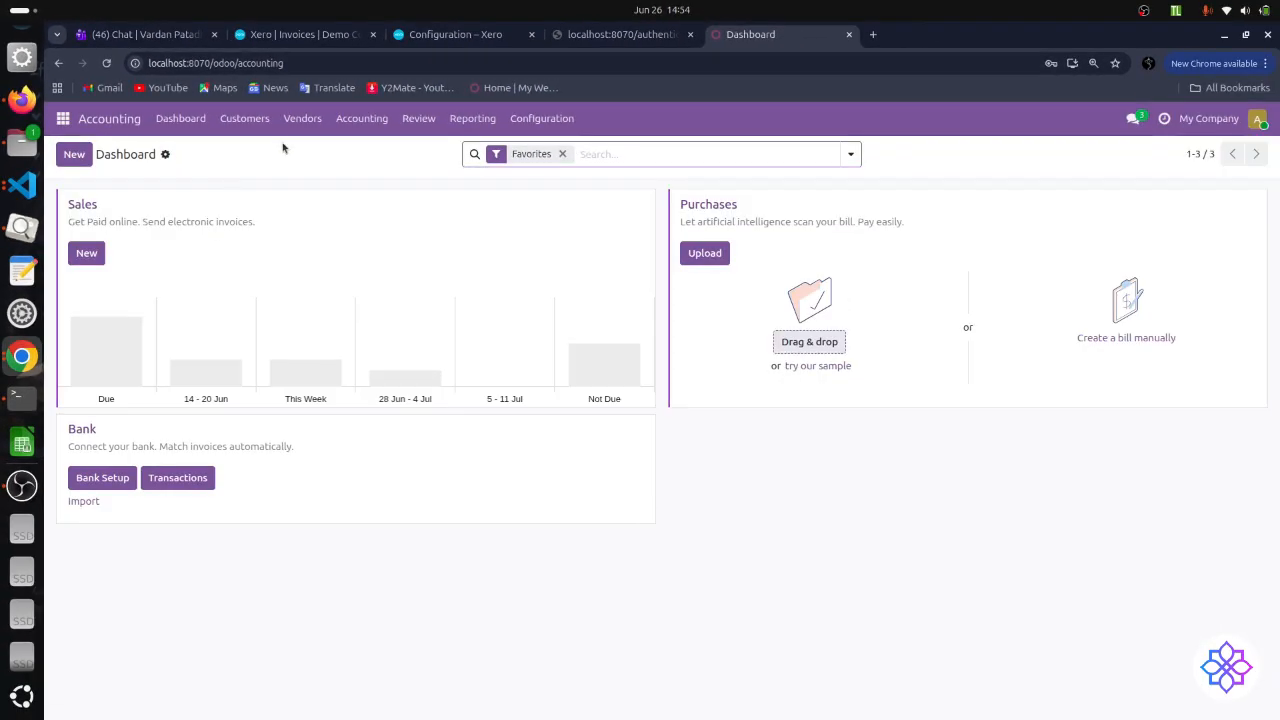
{"action": "left_click", "coordinate": [396, 129]}
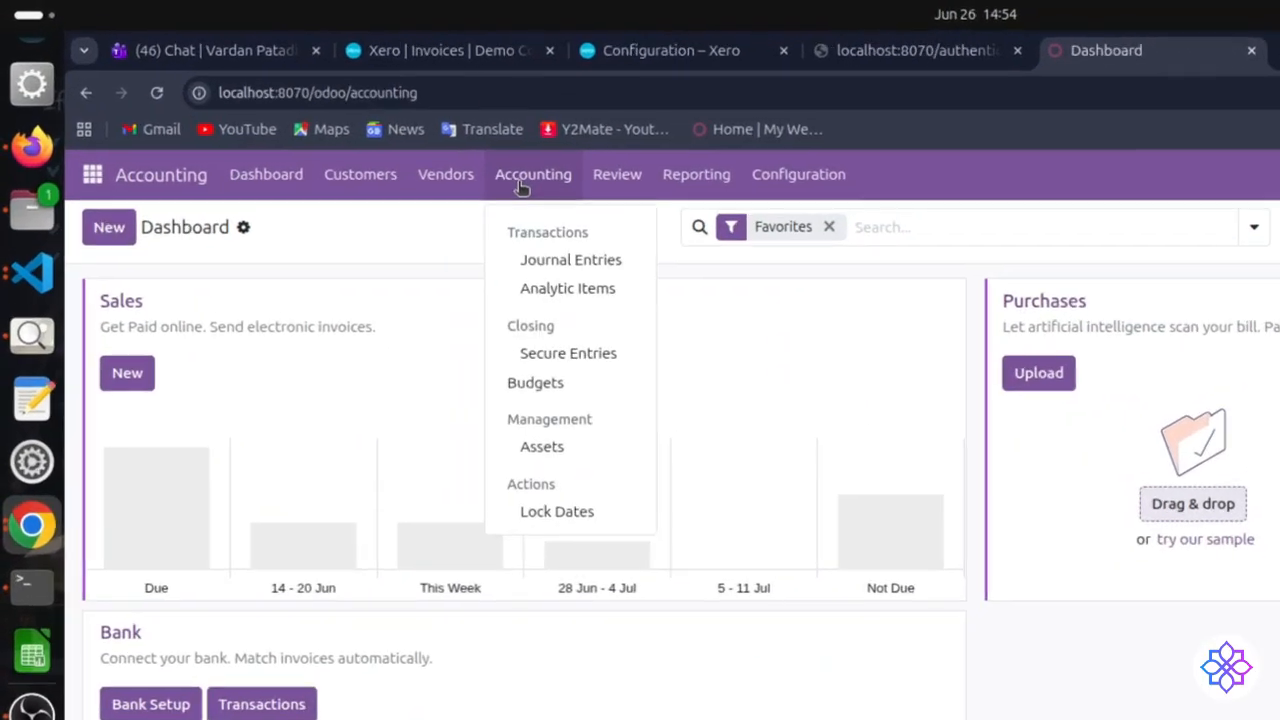
{"action": "left_click", "coordinate": [562, 264]}
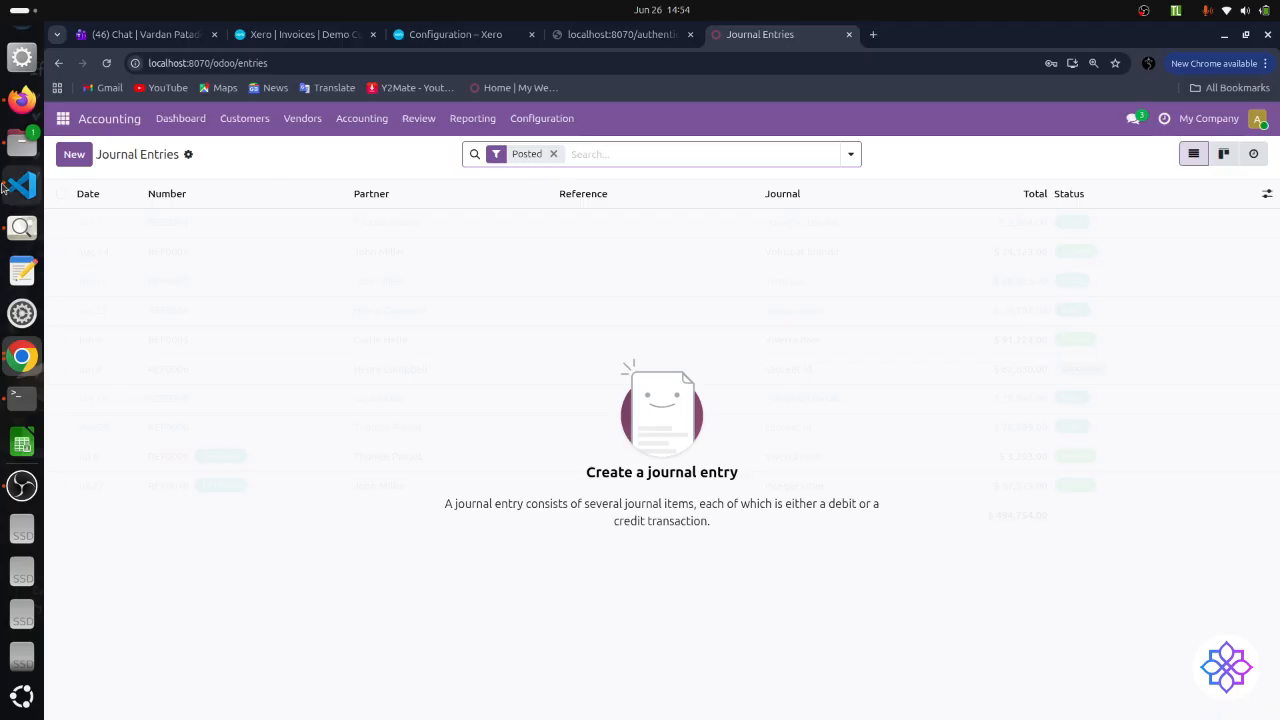
- Return to the Xero Odoo Connector's accounting operations and import the invoices with the date 01/21/2026
{"action": "left_click", "coordinate": [62, 118]}
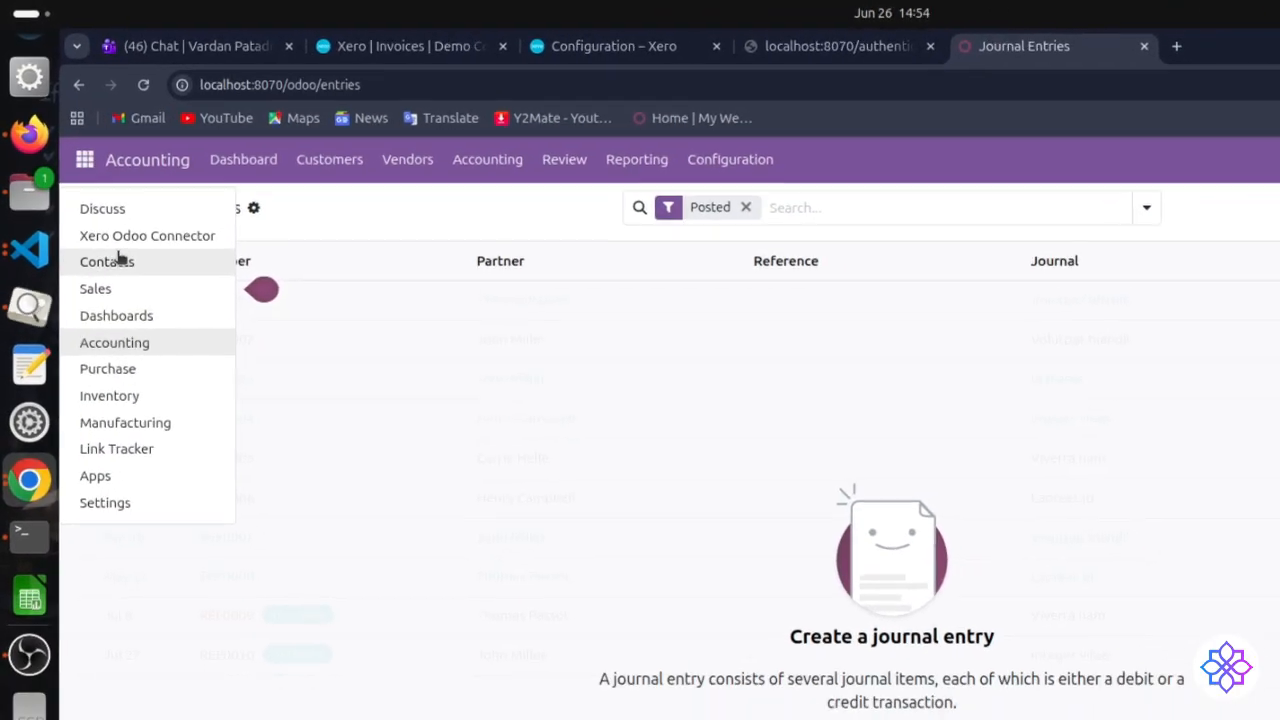
{"action": "left_click", "coordinate": [125, 284]}
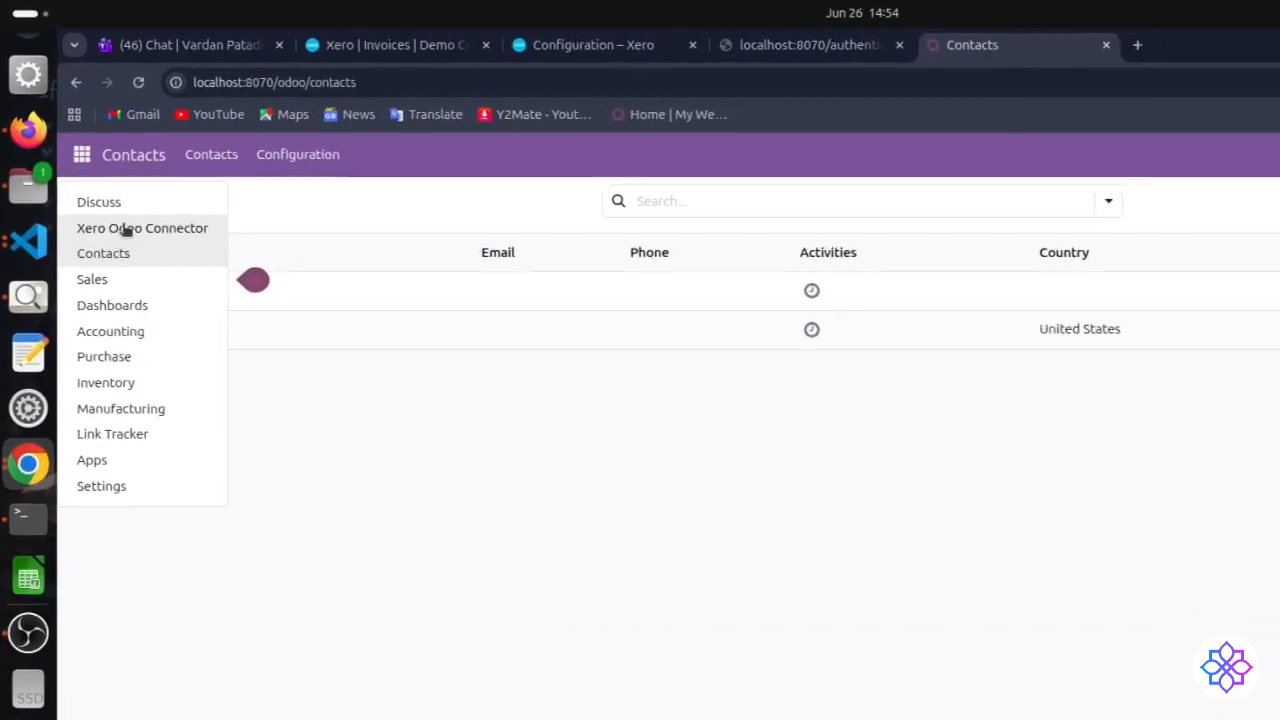
{"action": "left_click", "coordinate": [140, 257]}
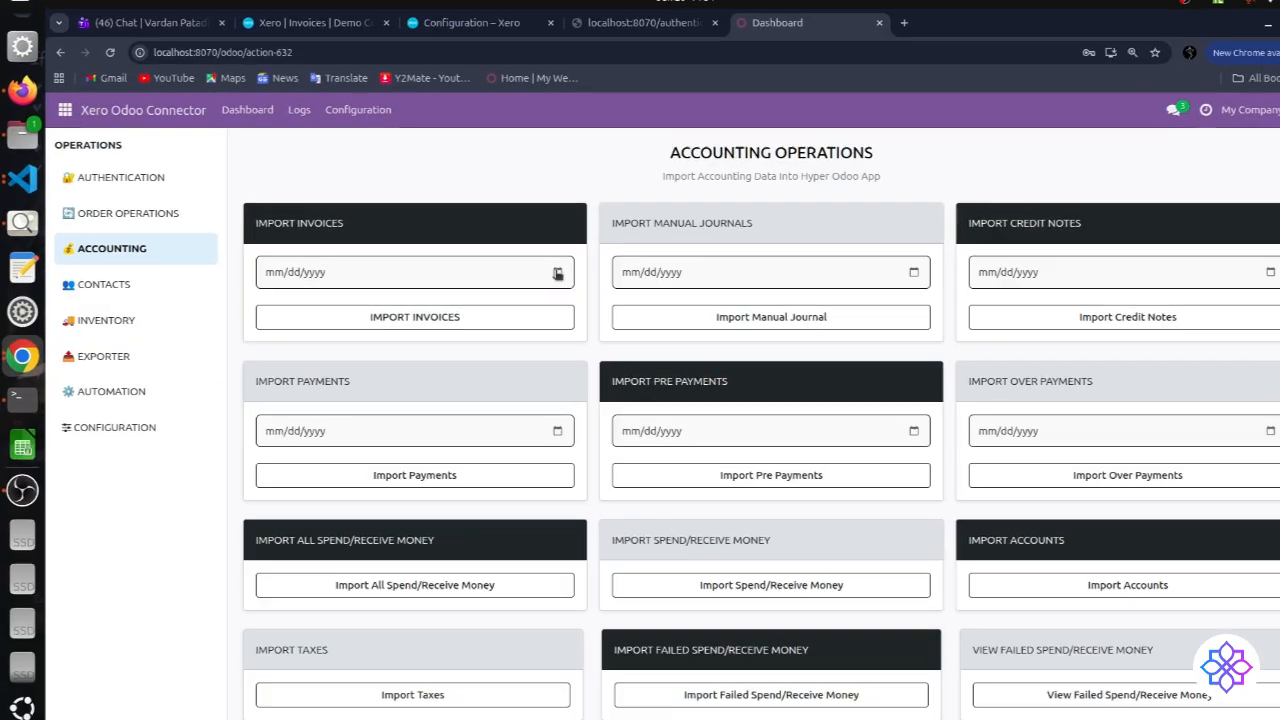
{"action": "left_click", "coordinate": [539, 274]}
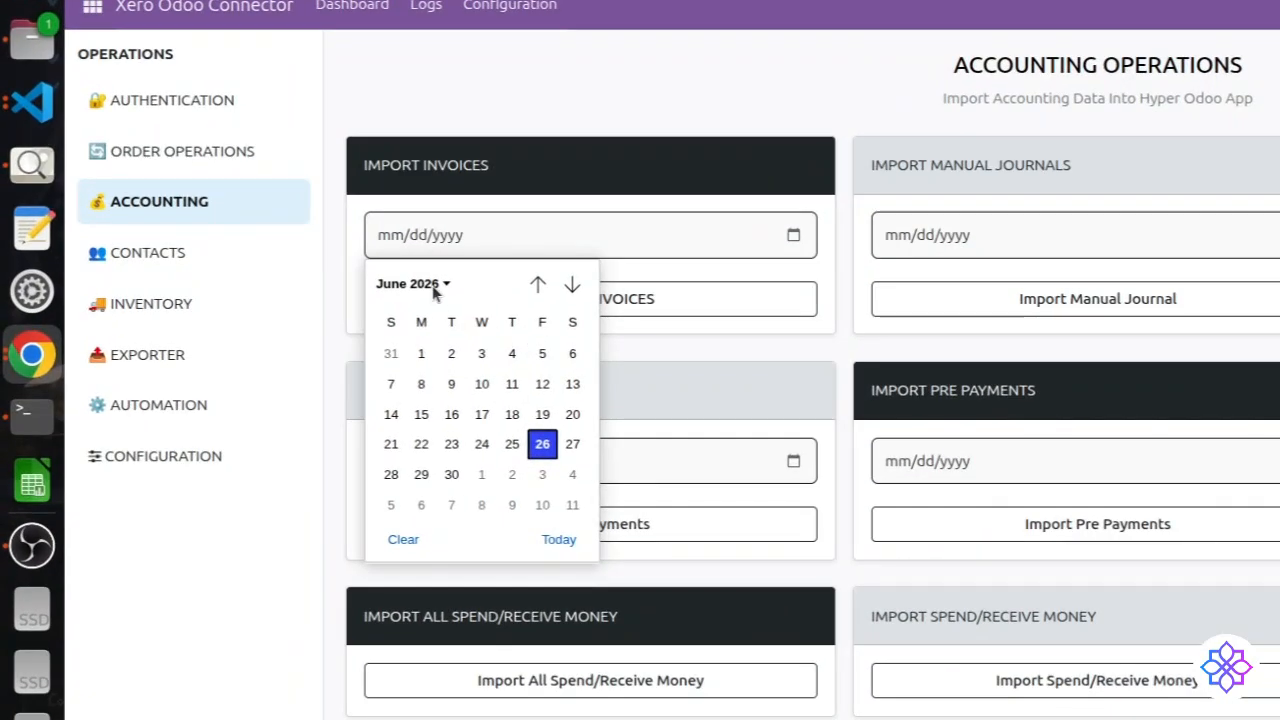
{"action": "left_click", "coordinate": [433, 286]}
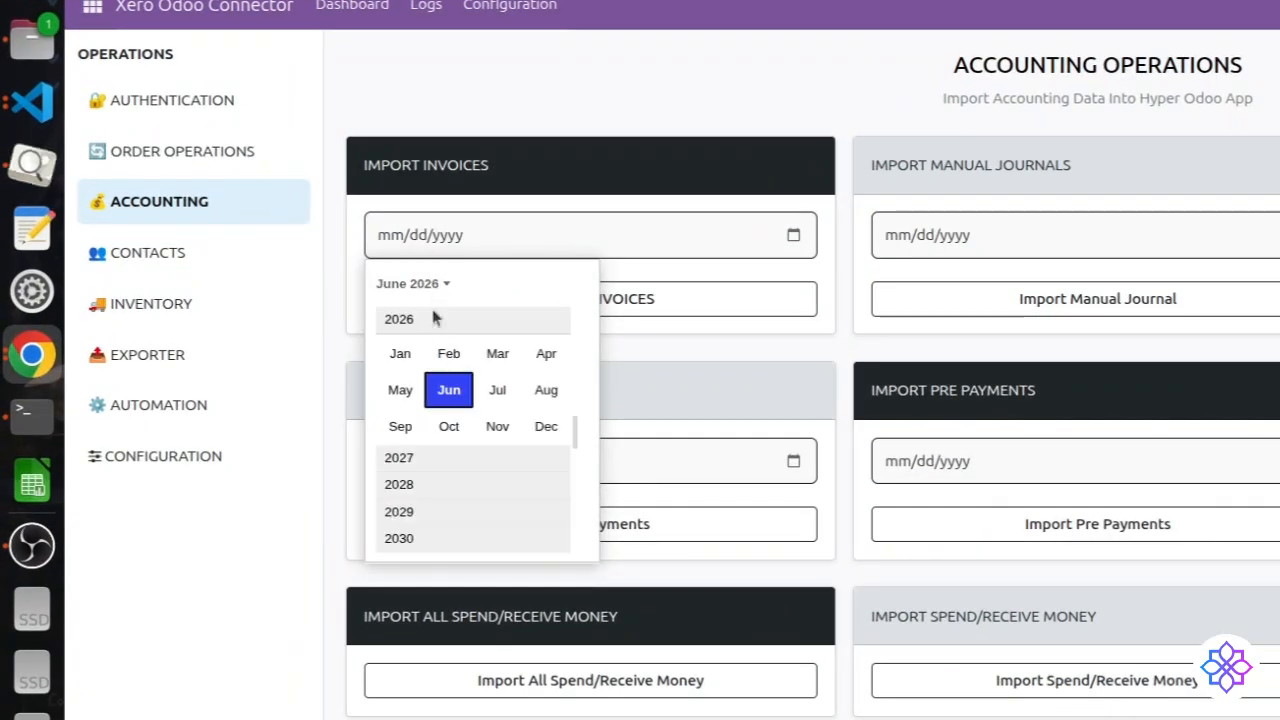
{"action": "left_click", "coordinate": [399, 354]}
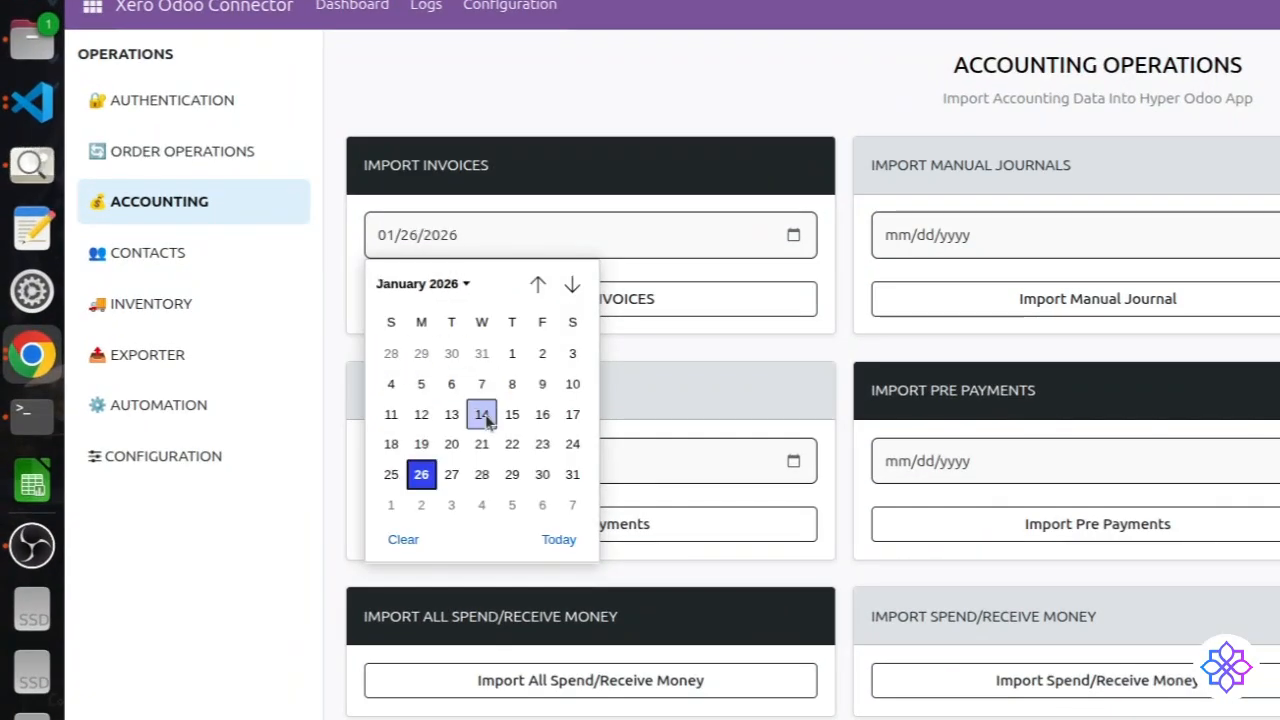
{"action": "left_click", "coordinate": [483, 443]}
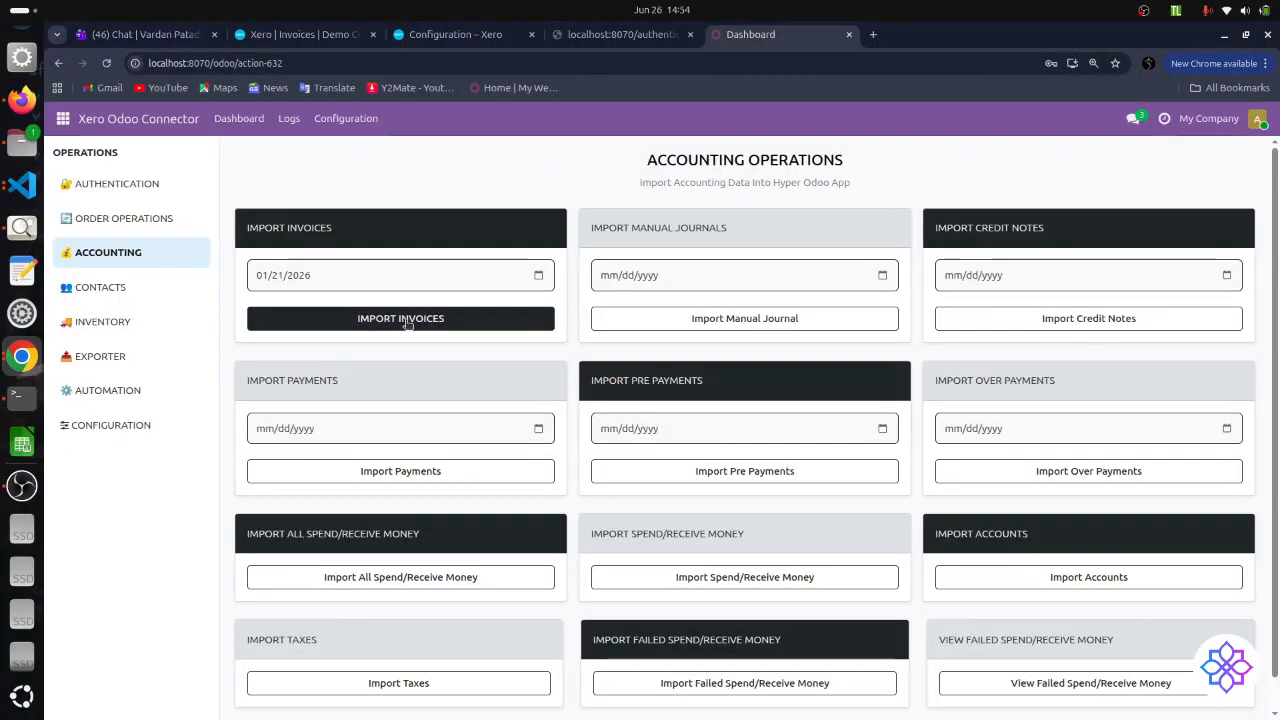
{"action": "left_click", "coordinate": [512, 313]}
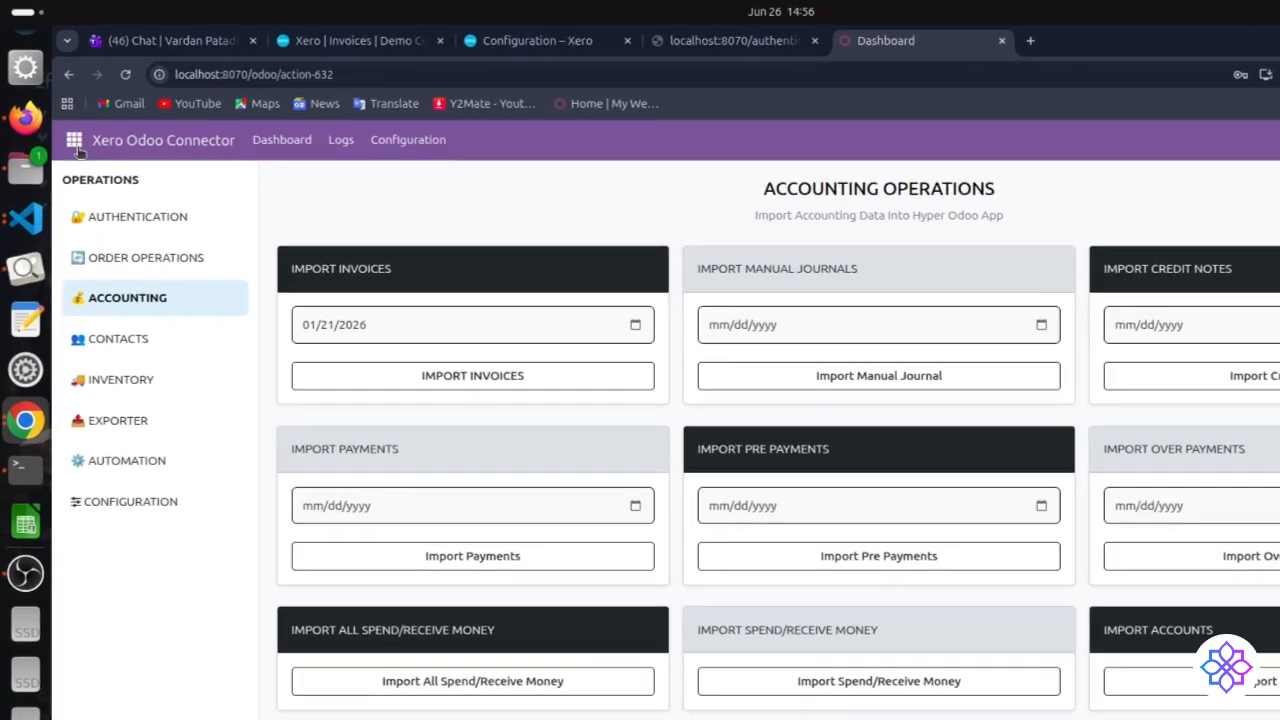
- Open the customer invoices in the Accounting app, remove the Invoices or Receipts filter and examine the Marine Systems invoice
{"action": "left_click", "coordinate": [62, 118]}
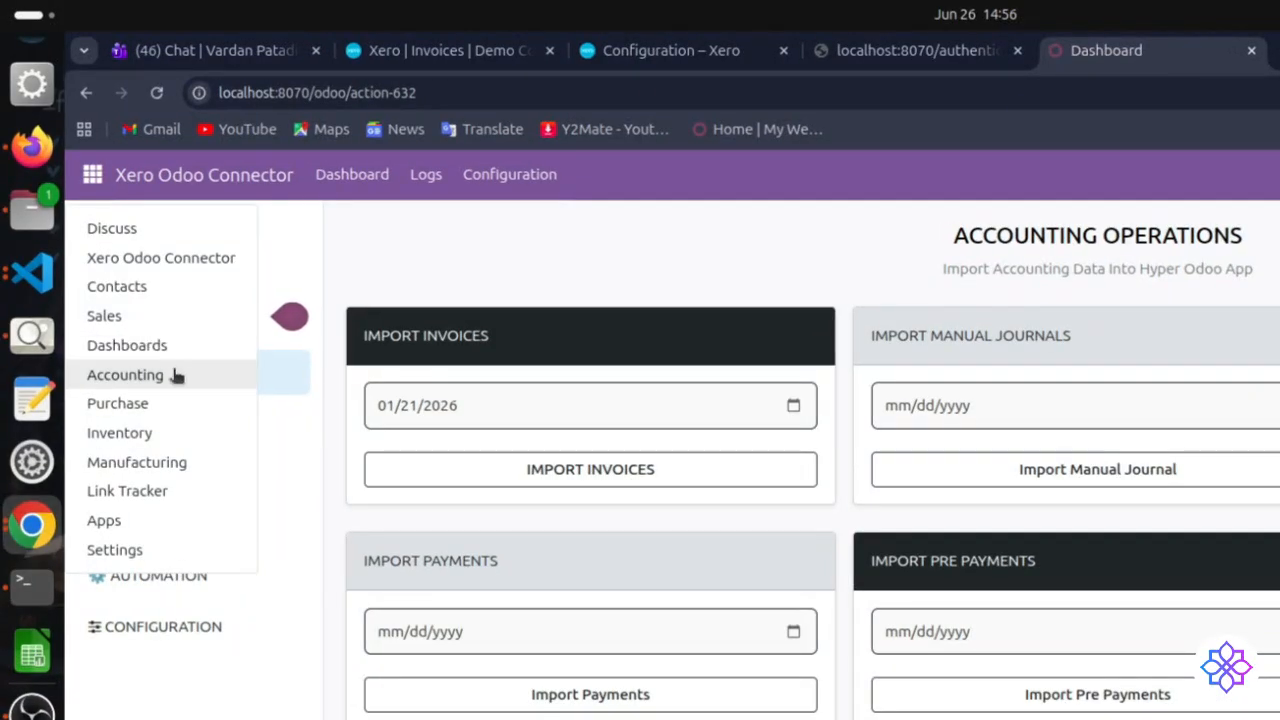
{"action": "left_click", "coordinate": [175, 375]}
{"action": "left_click", "coordinate": [330, 160]}
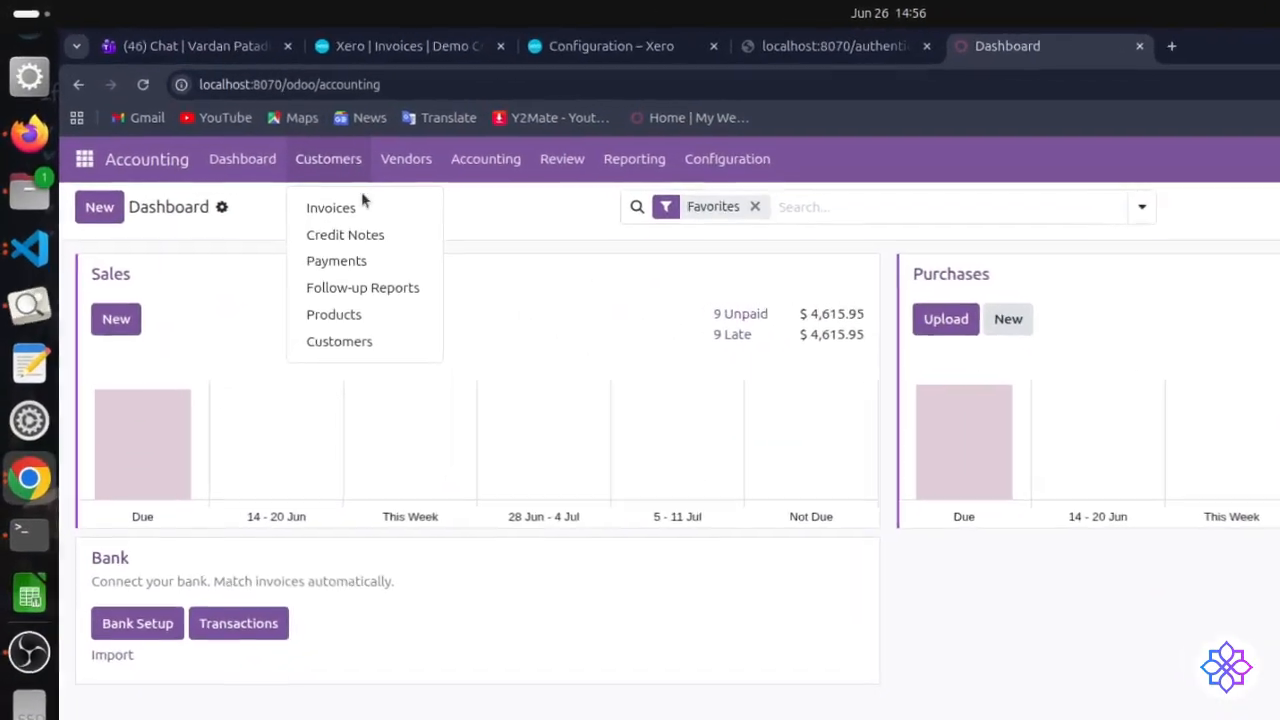
{"action": "left_click", "coordinate": [358, 208]}
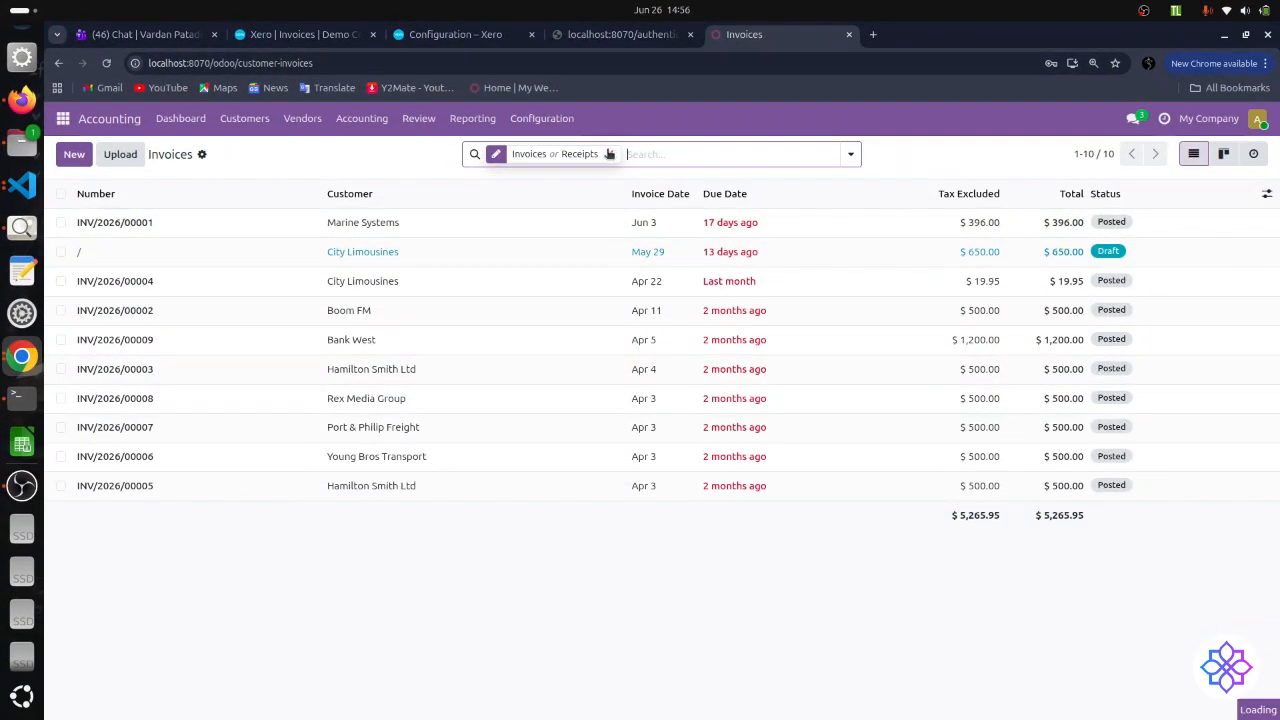
{"action": "left_click", "coordinate": [608, 153]}
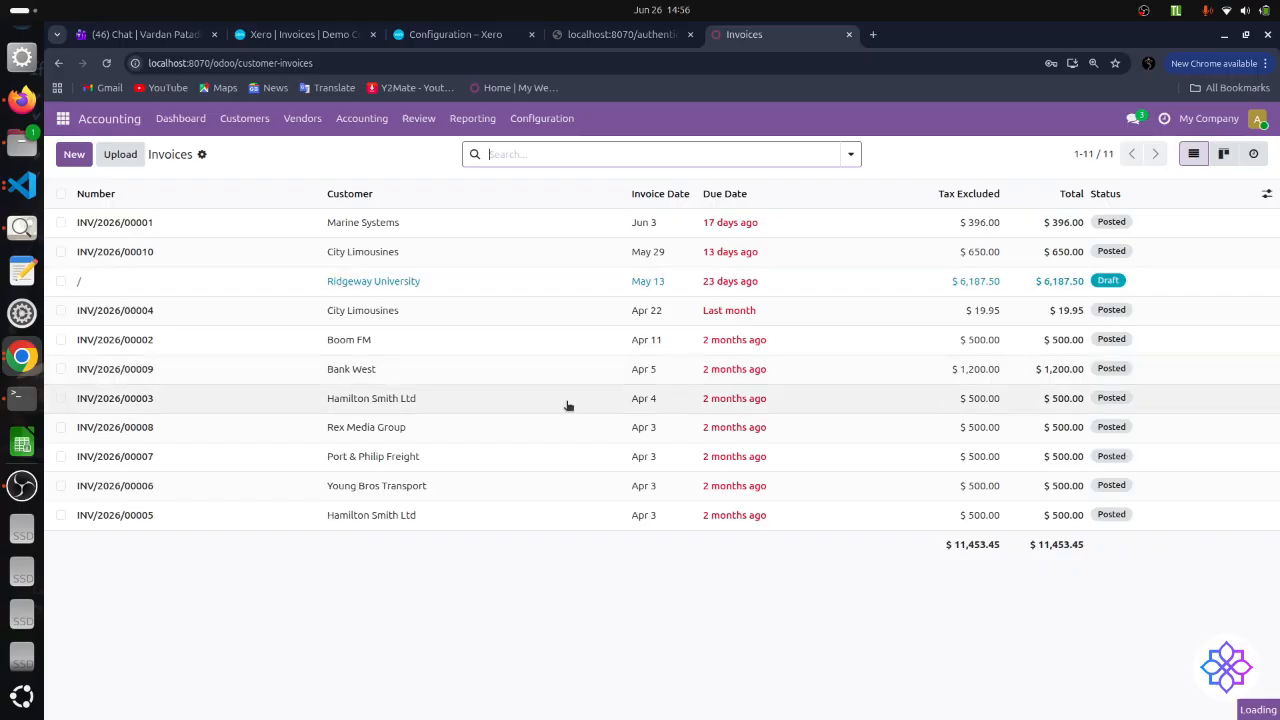
{"action": "left_click", "coordinate": [464, 226]}
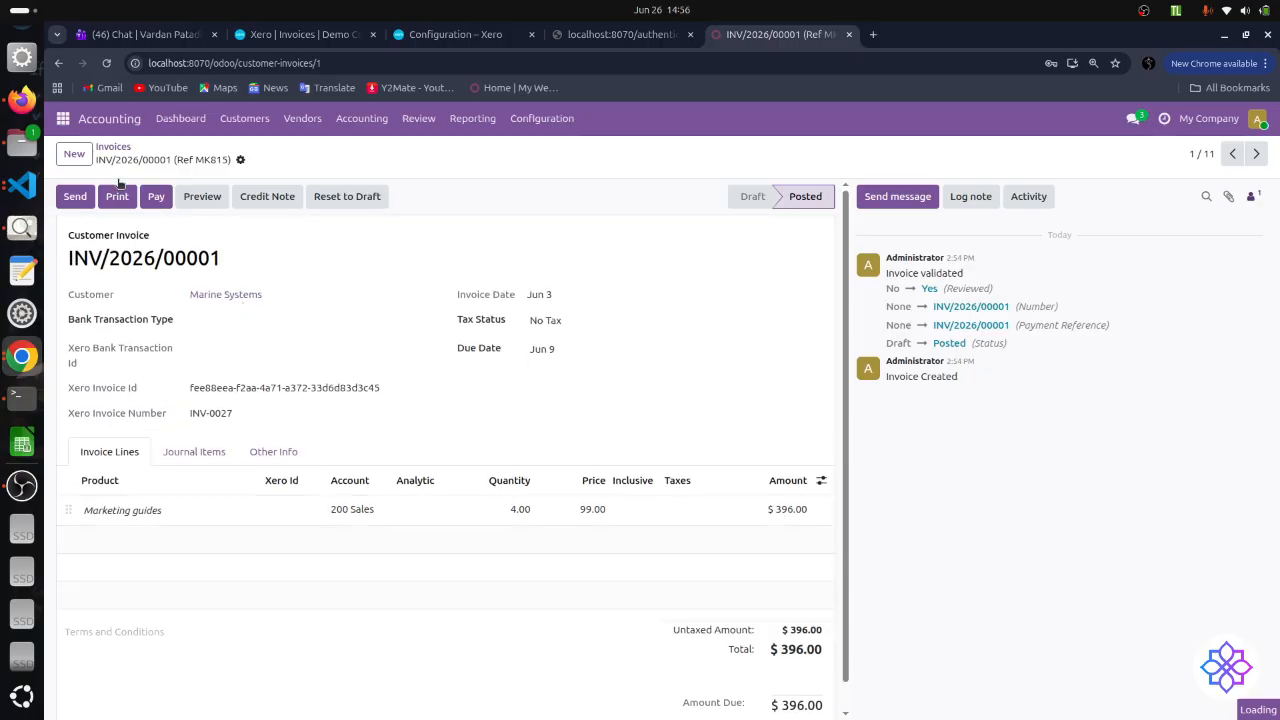
- Return to the Xero Odoo Connector and try to import the manual journals with the date 05/13/2026
{"action": "left_click", "coordinate": [57, 118]}
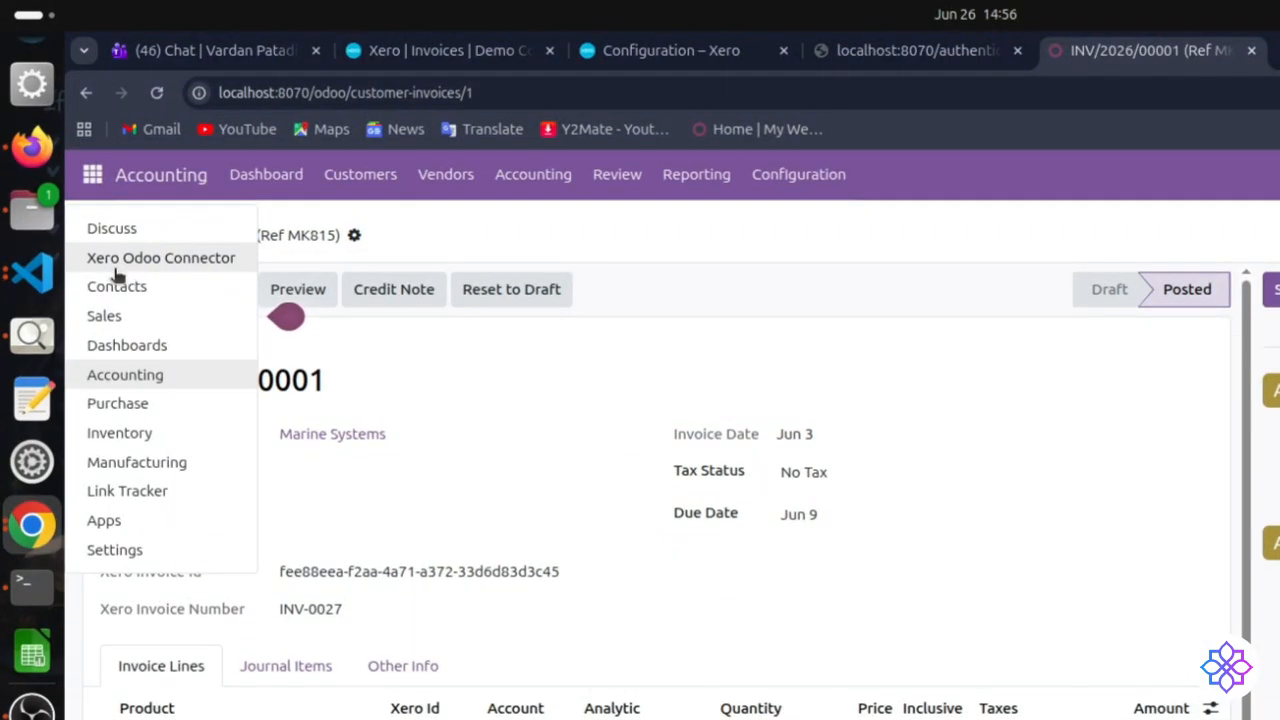
{"action": "left_click", "coordinate": [78, 170]}
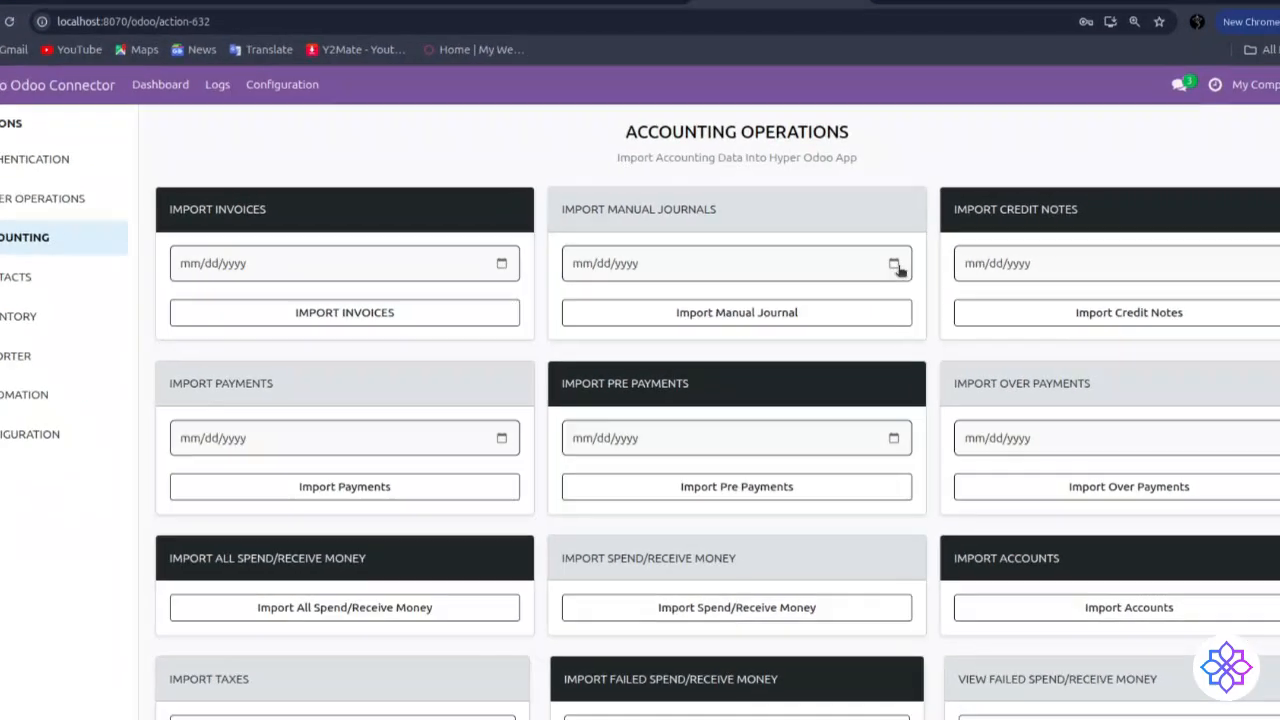
{"action": "left_click", "coordinate": [884, 276]}
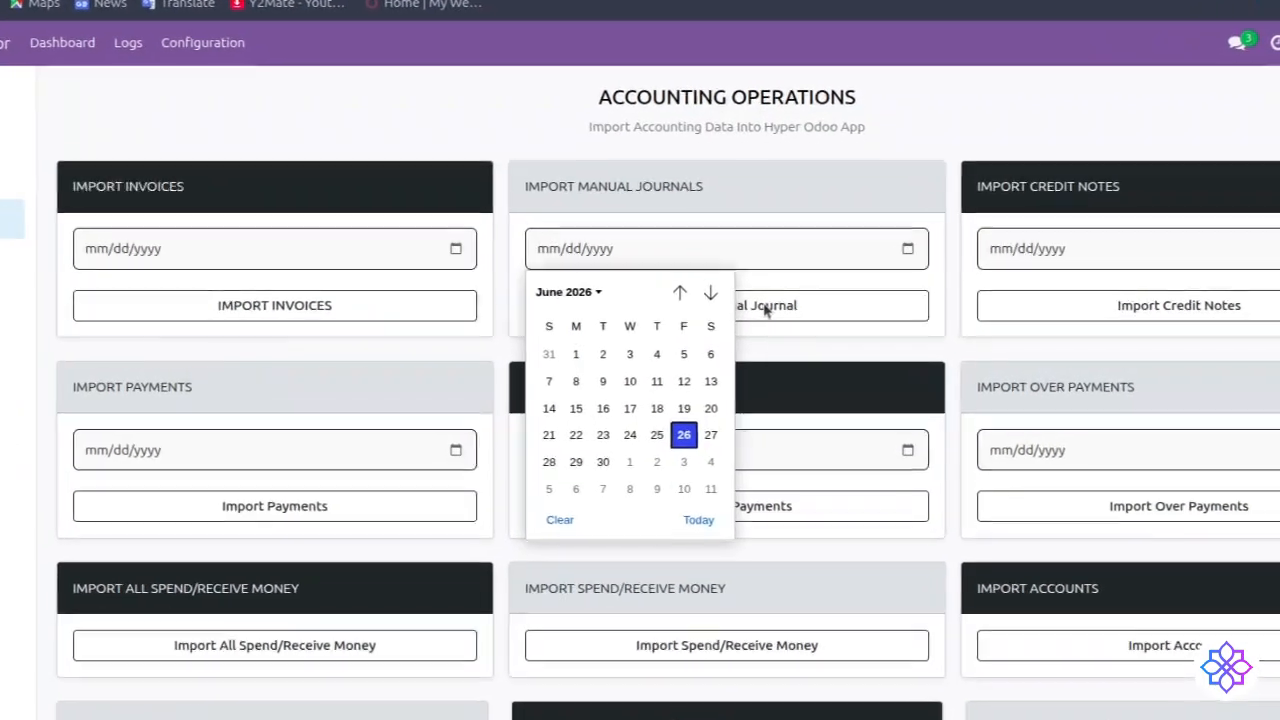
{"action": "left_click", "coordinate": [549, 356]}
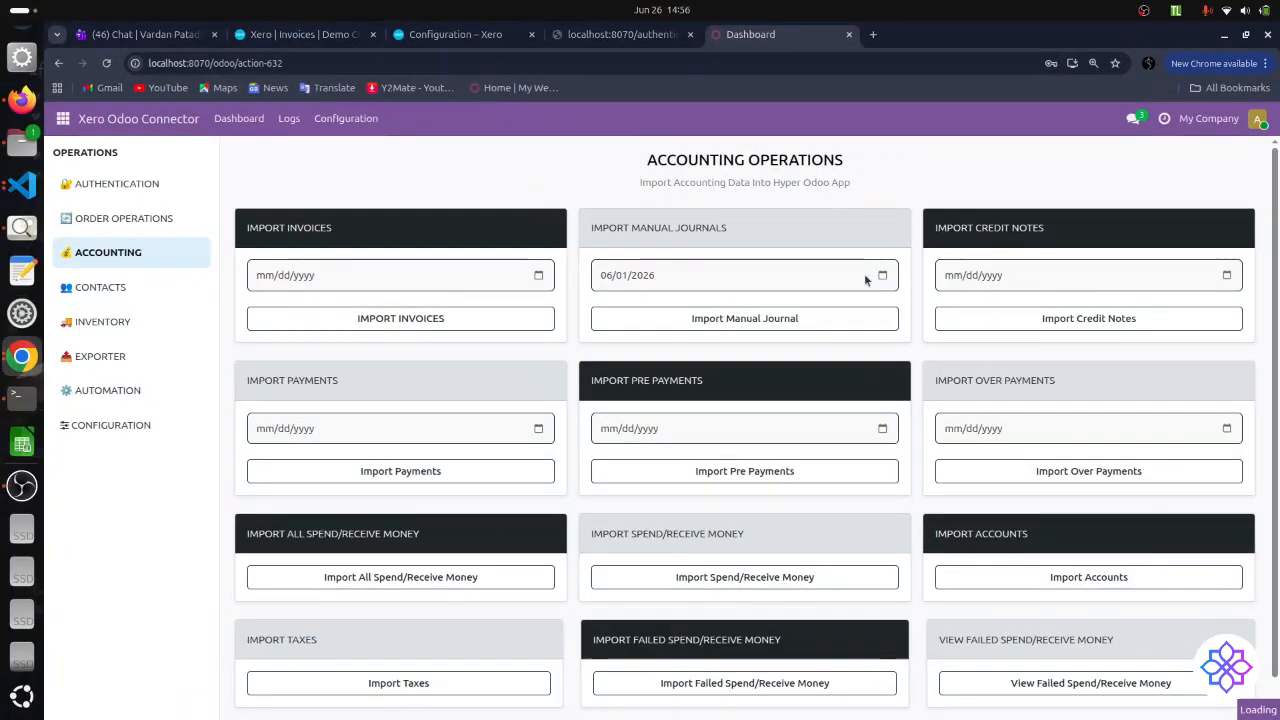
{"action": "left_click", "coordinate": [882, 275]}
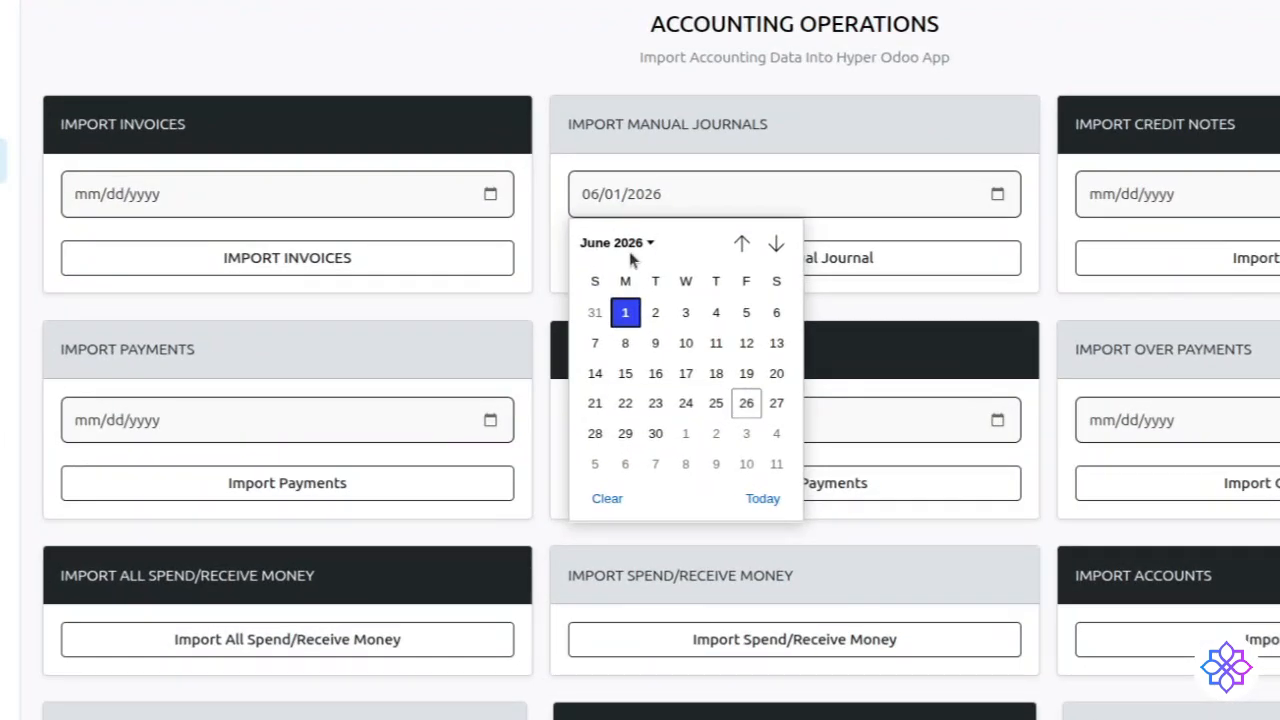
{"action": "left_click", "coordinate": [615, 243]}
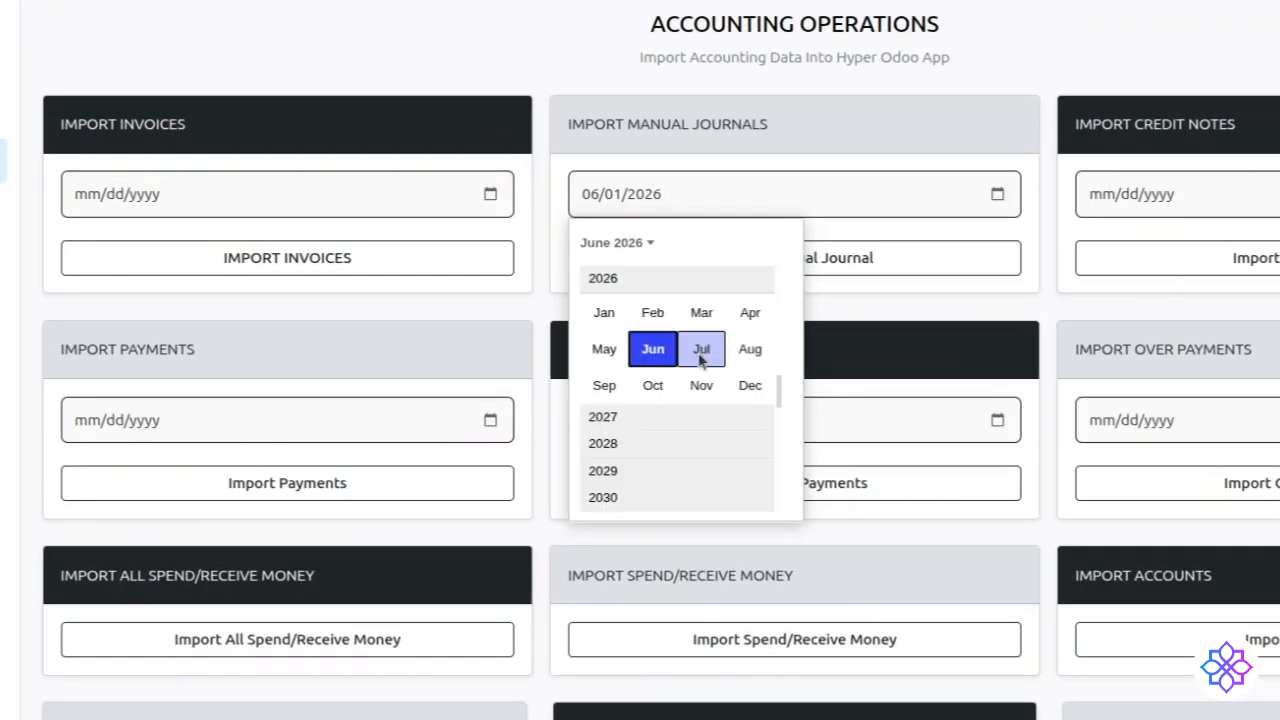
{"action": "left_click", "coordinate": [597, 350]}
{"action": "left_click", "coordinate": [686, 373]}
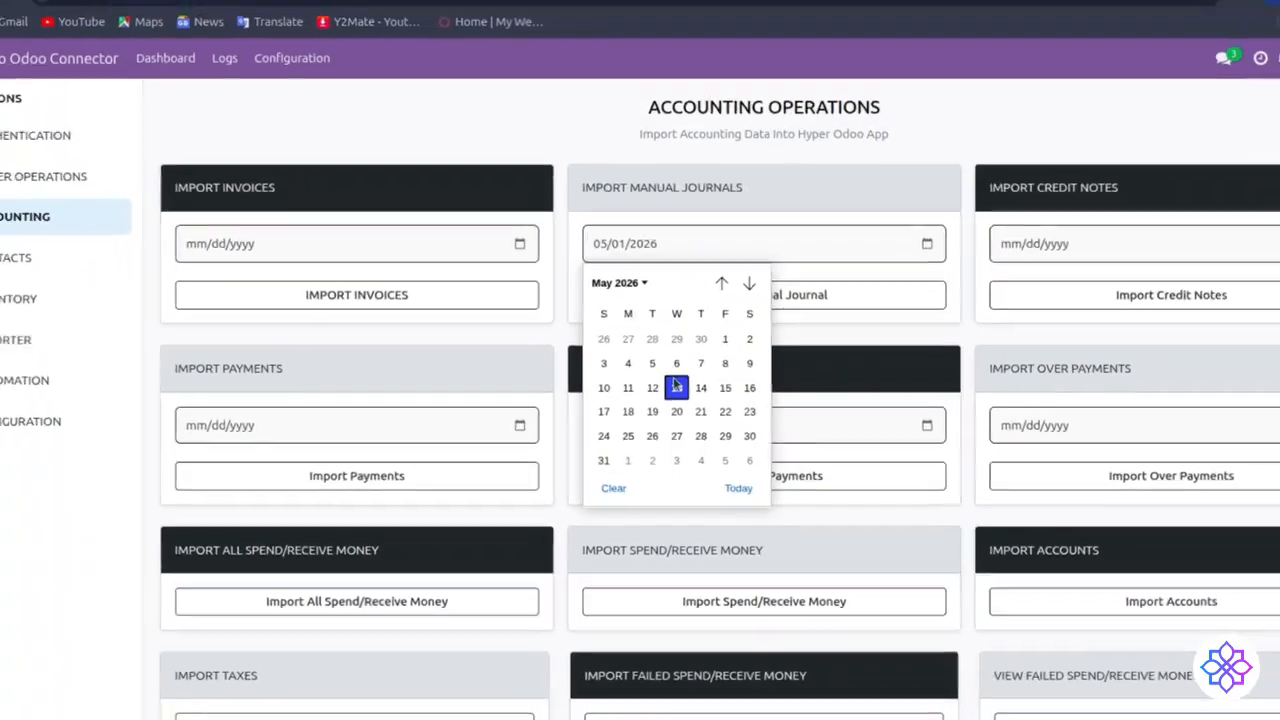
{"action": "left_click", "coordinate": [753, 268]}
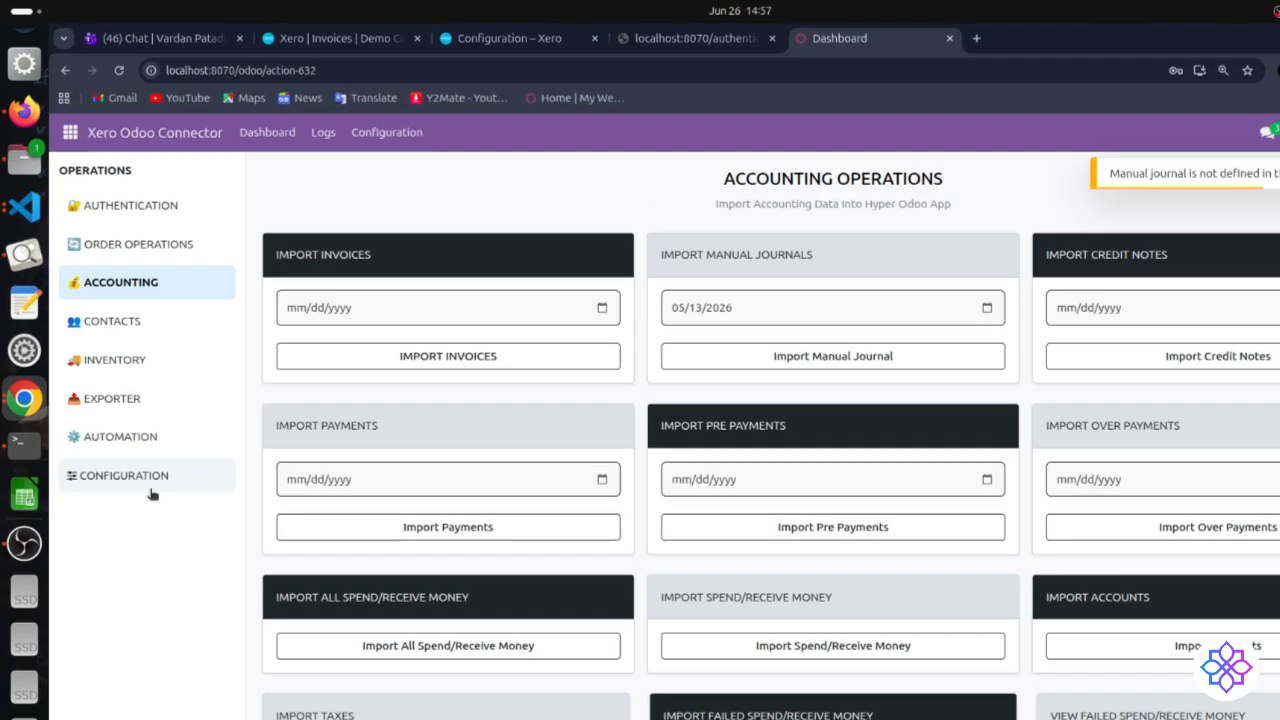
- Set the Manual Journal default to Bank in the Xero configuration, save it and reopen the configuration to check it
{"action": "left_click", "coordinate": [135, 428]}
{"action": "left_click", "coordinate": [450, 440]}
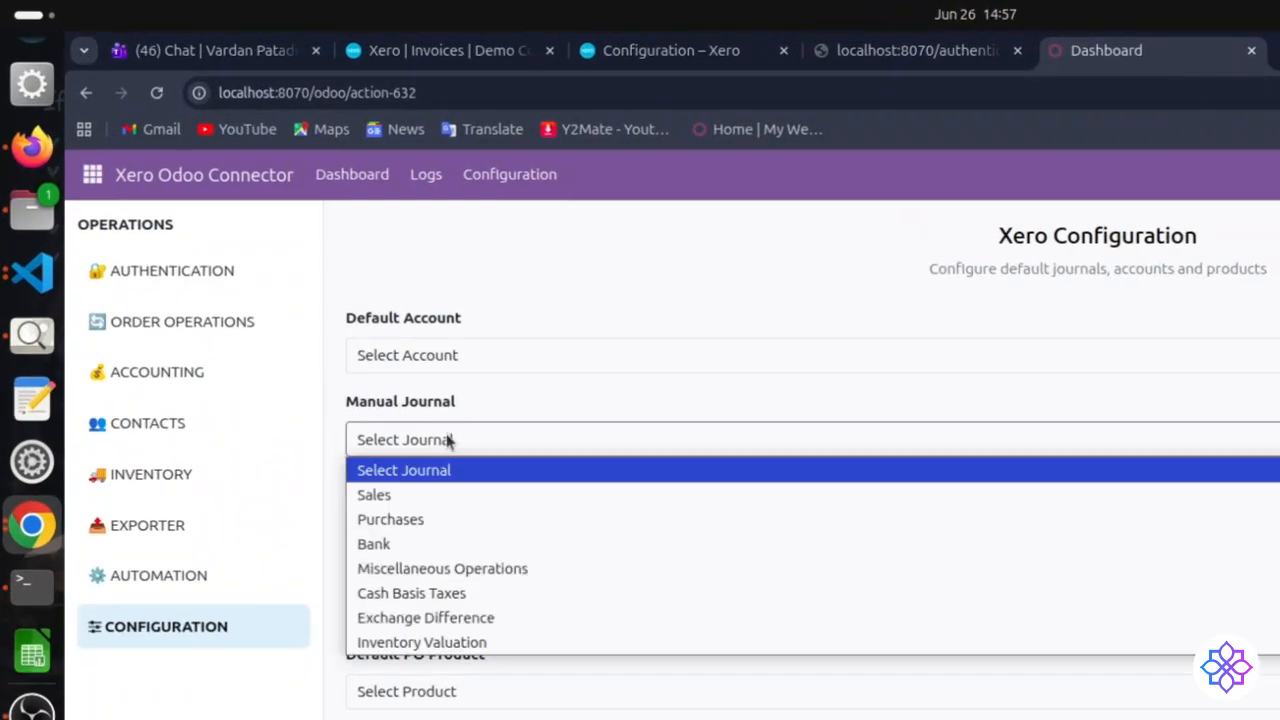
{"action": "left_click", "coordinate": [449, 542]}
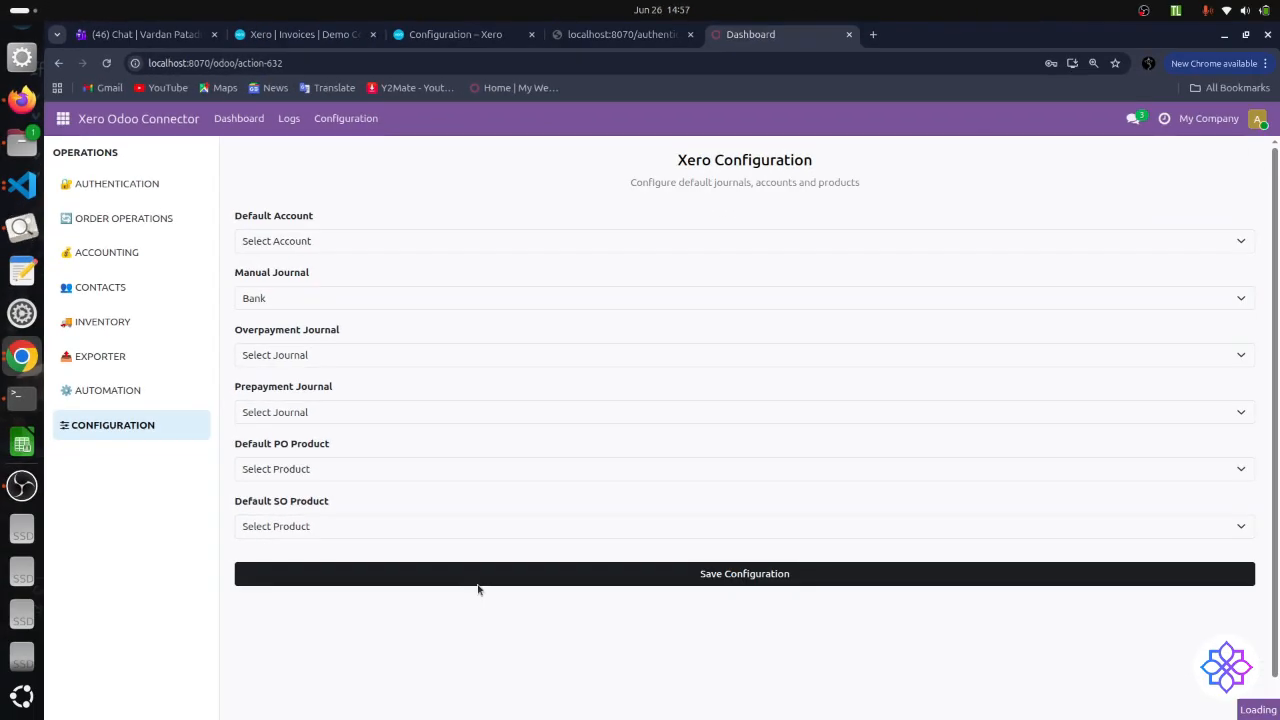
{"action": "left_click", "coordinate": [477, 582]}
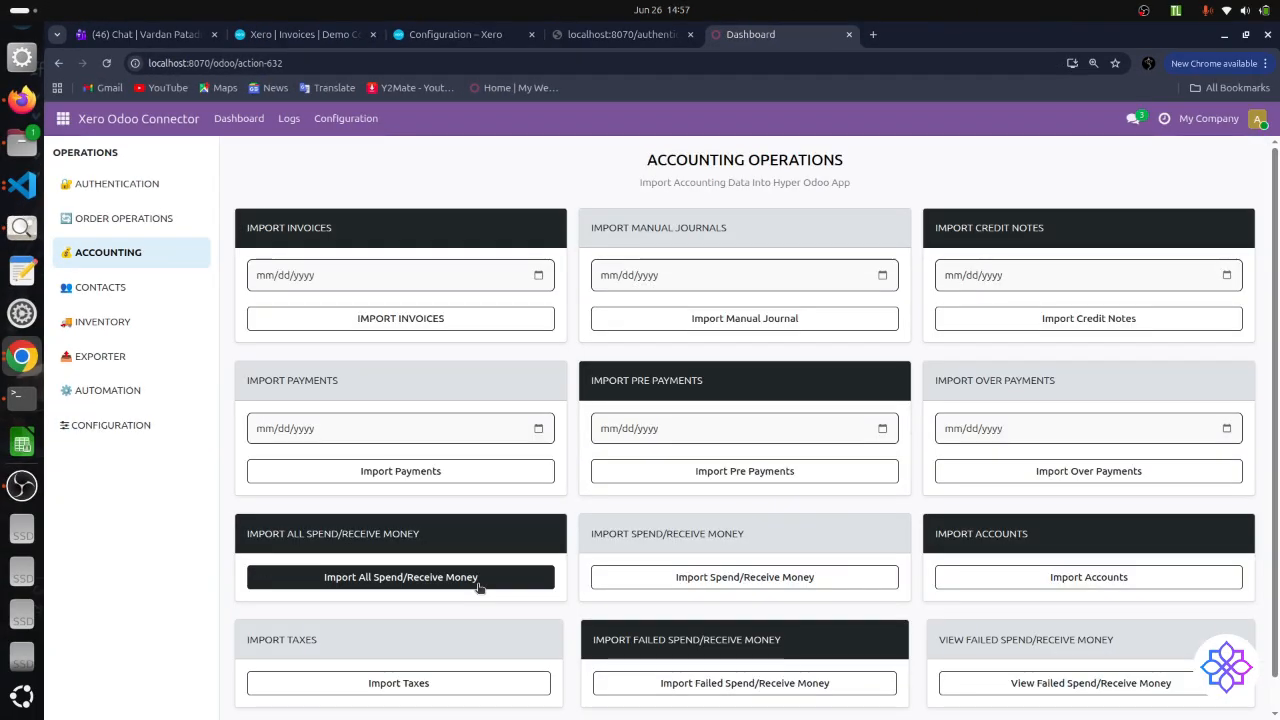
{"action": "left_click", "coordinate": [163, 424]}
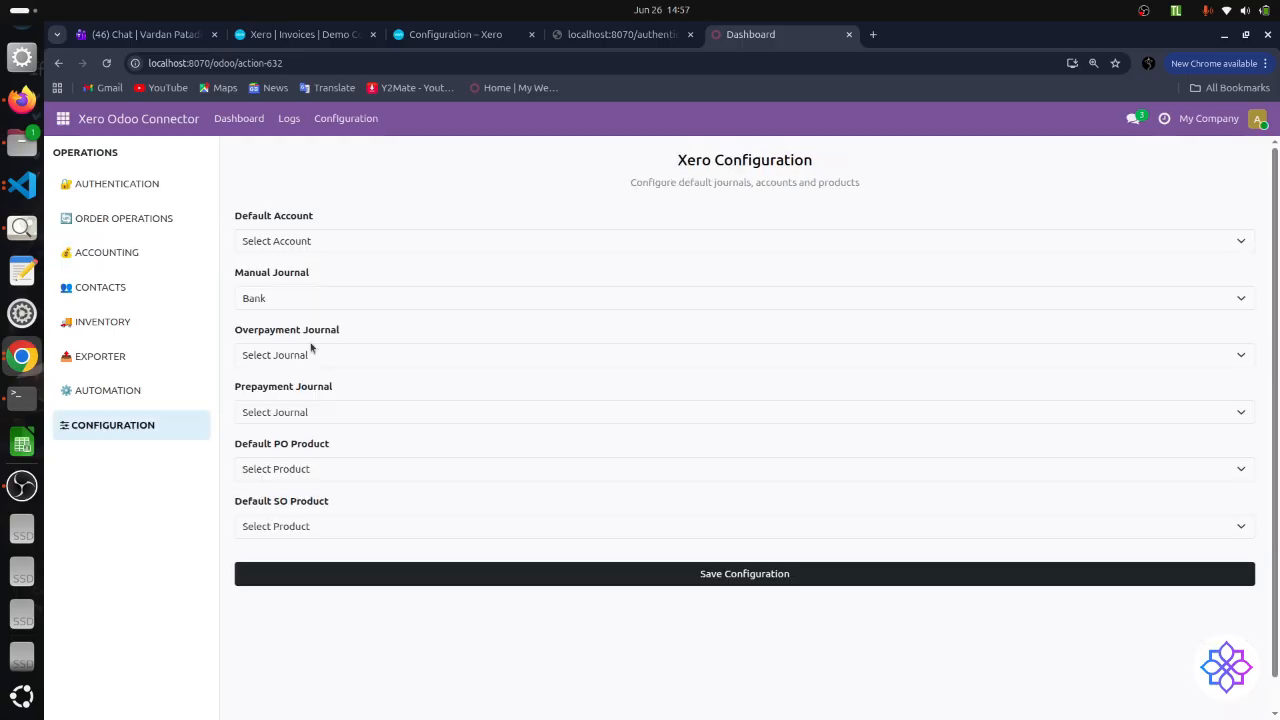
- Go back to the accounting operations and import the manual journals with the date 06/01/2026
{"action": "left_click", "coordinate": [130, 218]}
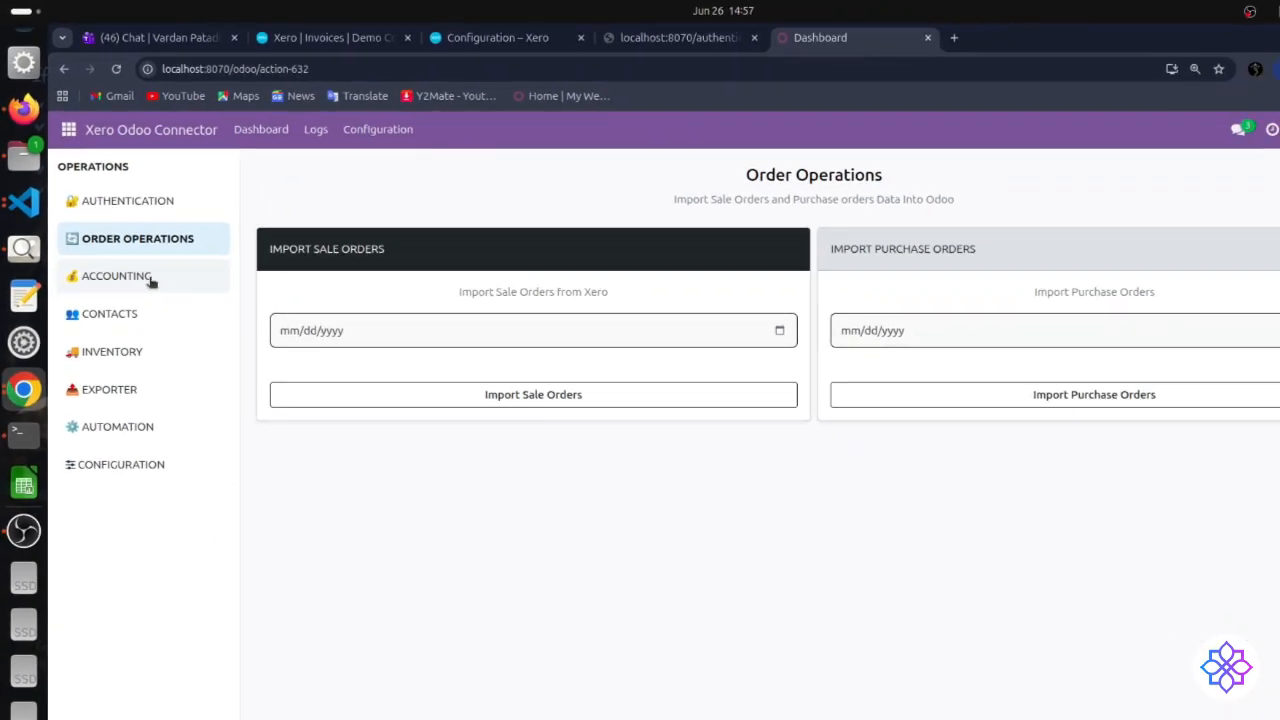
{"action": "left_click", "coordinate": [203, 378]}
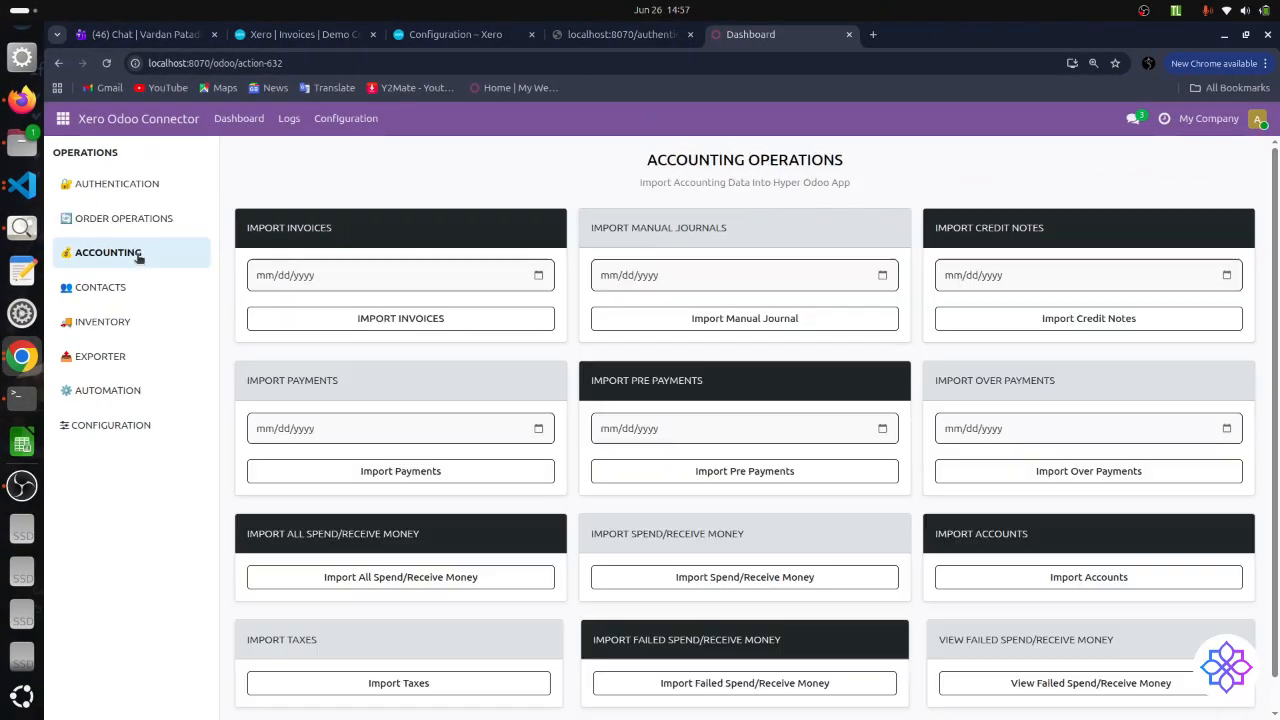
{"action": "left_click", "coordinate": [884, 276]}
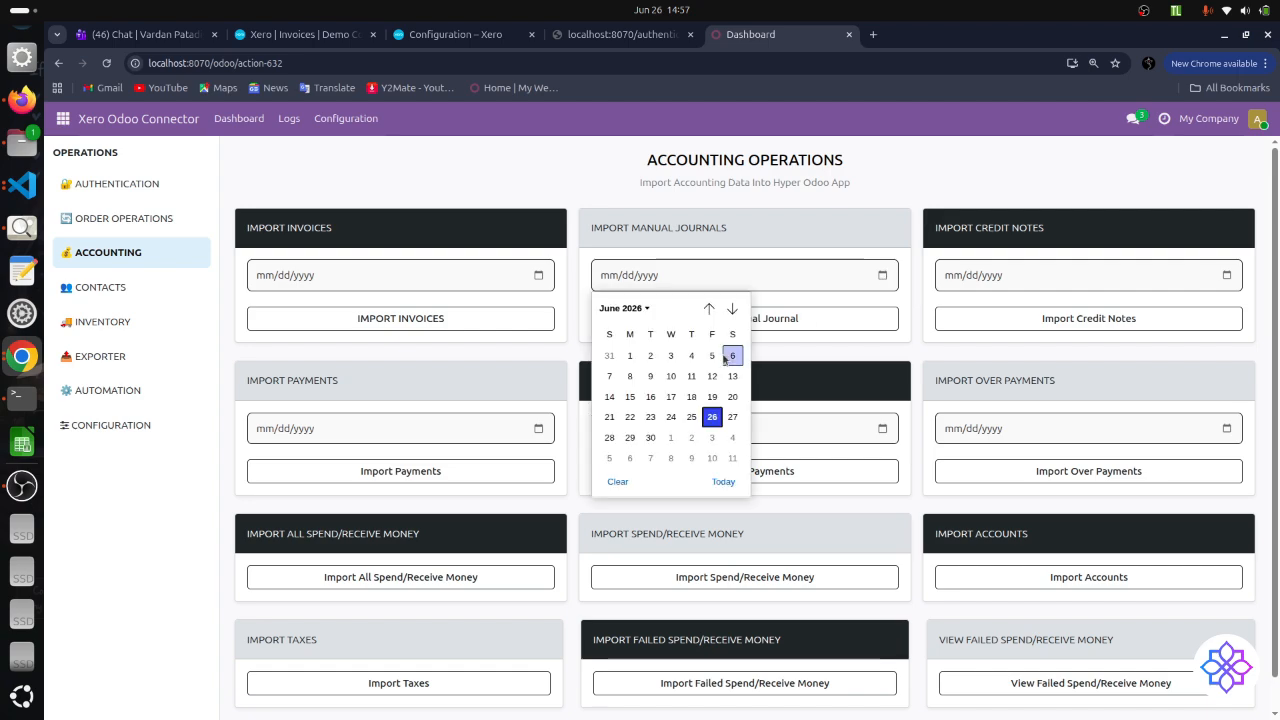
{"action": "left_click", "coordinate": [626, 358]}
{"action": "left_click", "coordinate": [693, 318]}
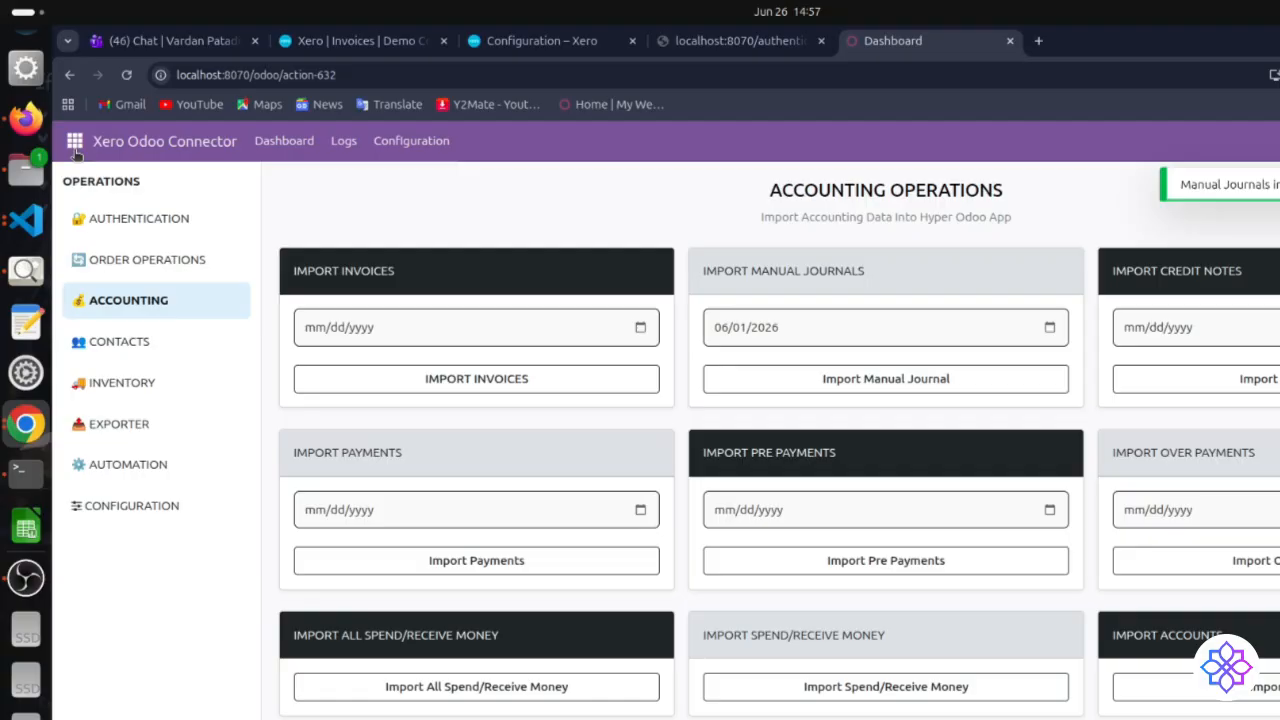
- Open the journal entries in the Accounting app, remove the Posted filter and examine the Capital Cab Co vendor bill
{"action": "left_click", "coordinate": [62, 118]}
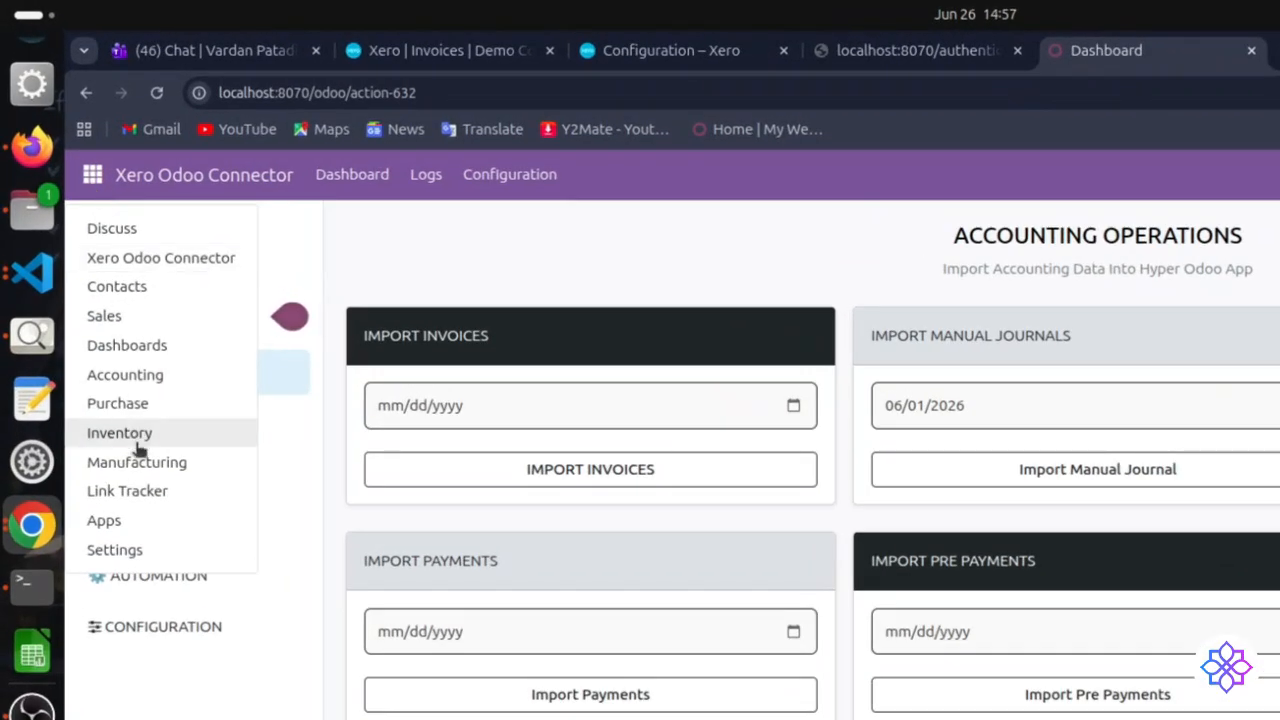
{"action": "left_click", "coordinate": [140, 376]}
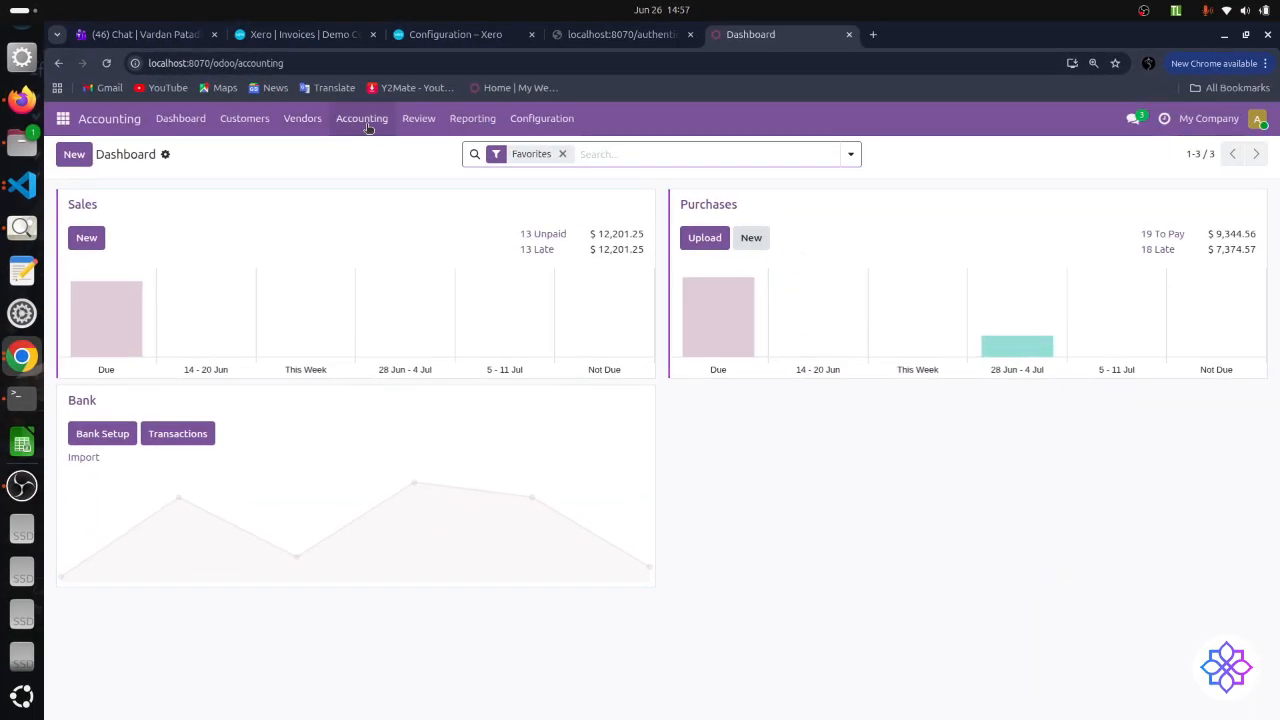
{"action": "left_click", "coordinate": [498, 163]}
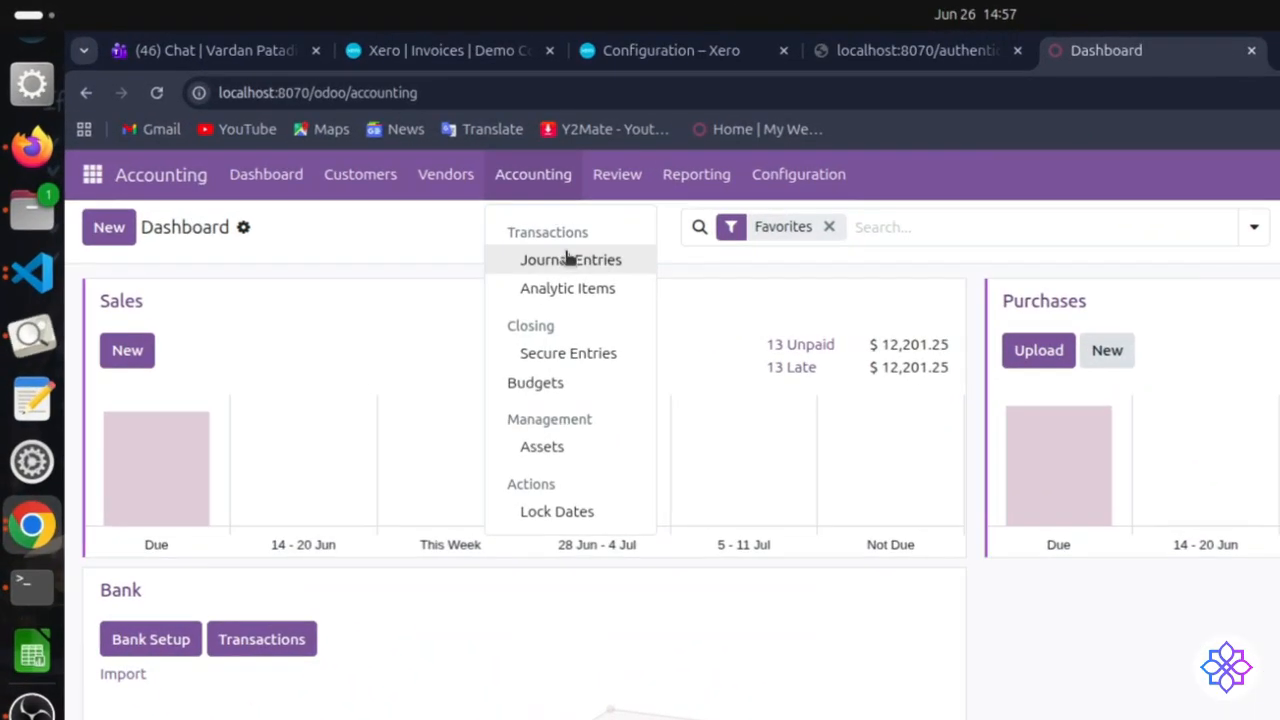
{"action": "left_click", "coordinate": [566, 259]}
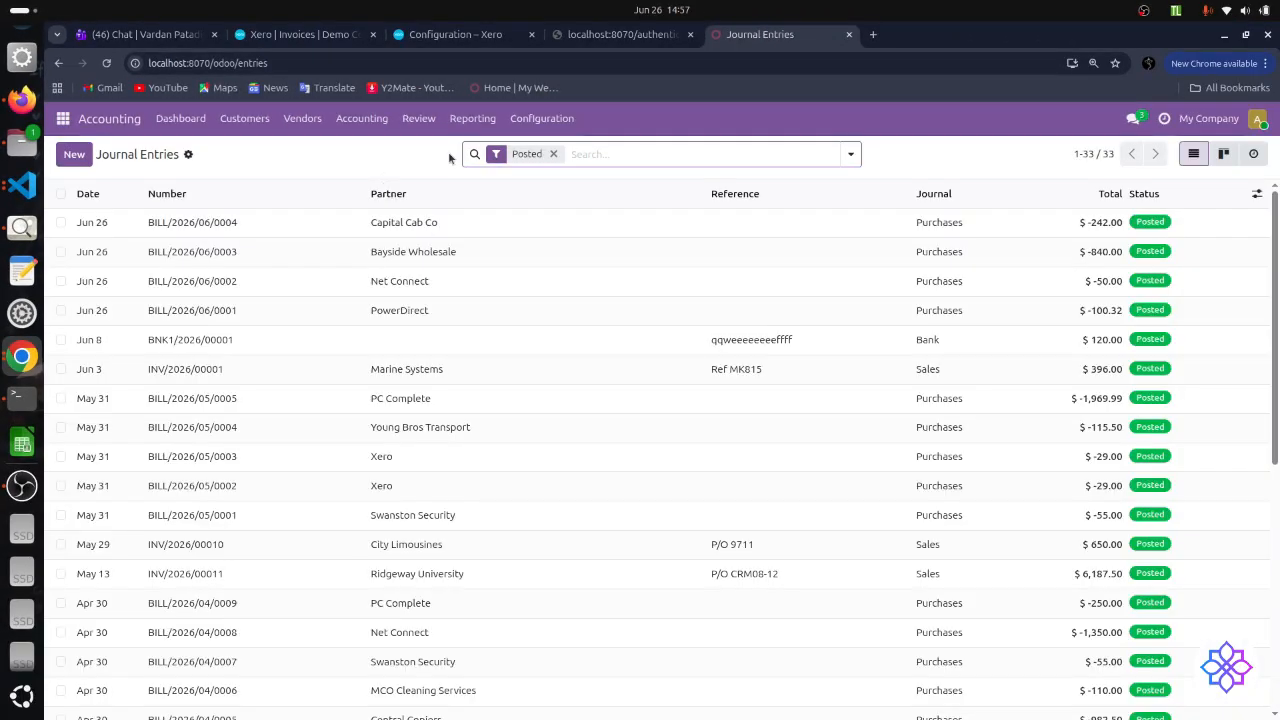
{"action": "left_click", "coordinate": [553, 154]}
{"action": "scroll", "coordinate": [529, 322], "scroll_direction": "down", "scroll_amount": 5}
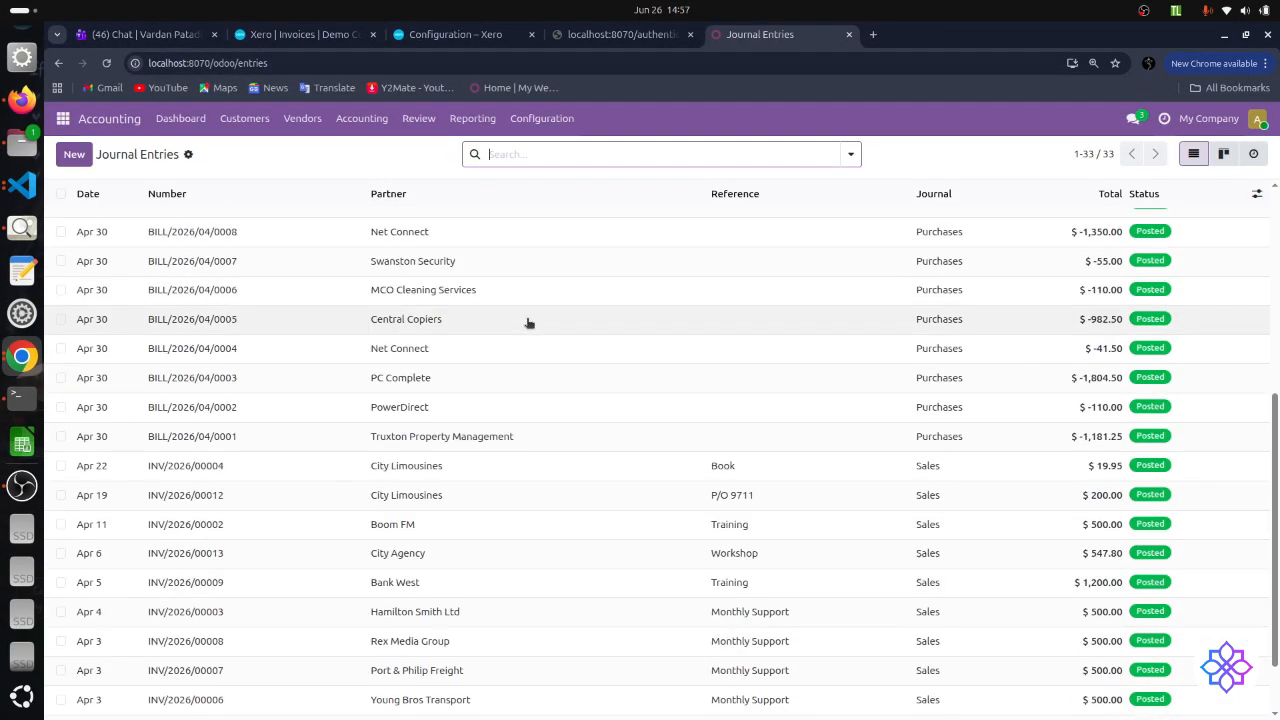
{"action": "scroll", "coordinate": [527, 322], "scroll_direction": "up", "scroll_amount": 5}
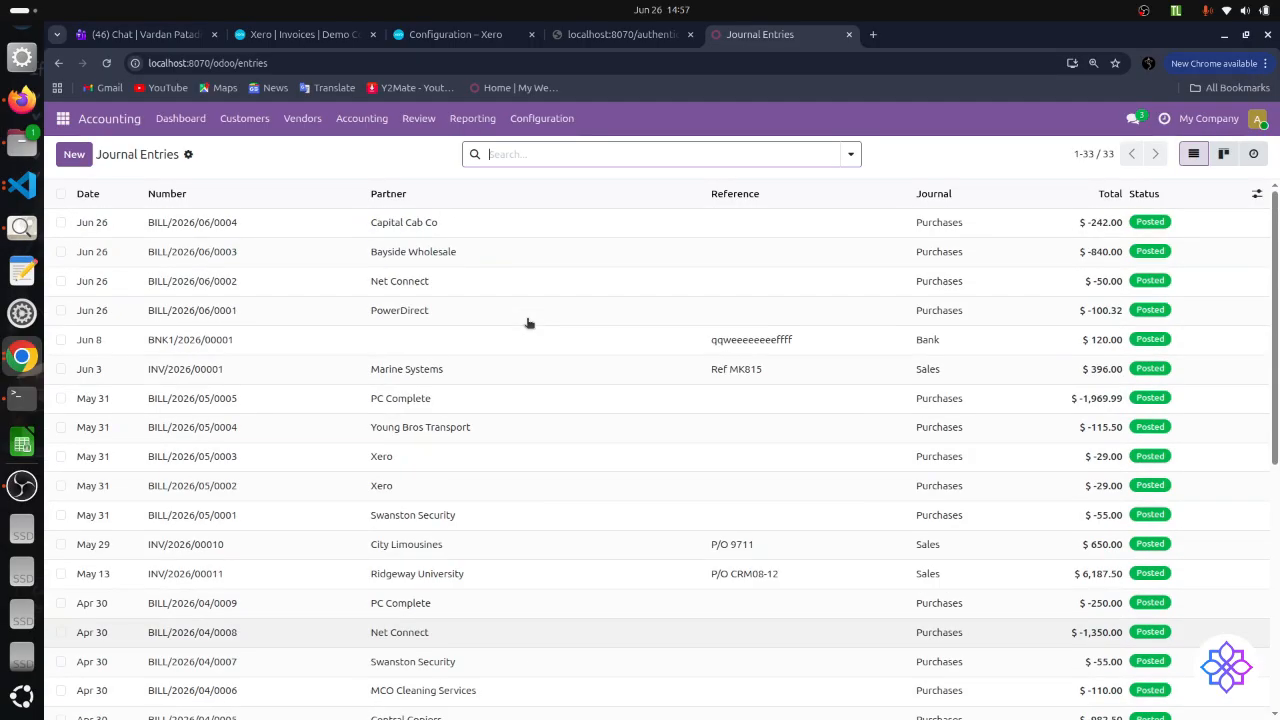
{"action": "left_click", "coordinate": [472, 224]}
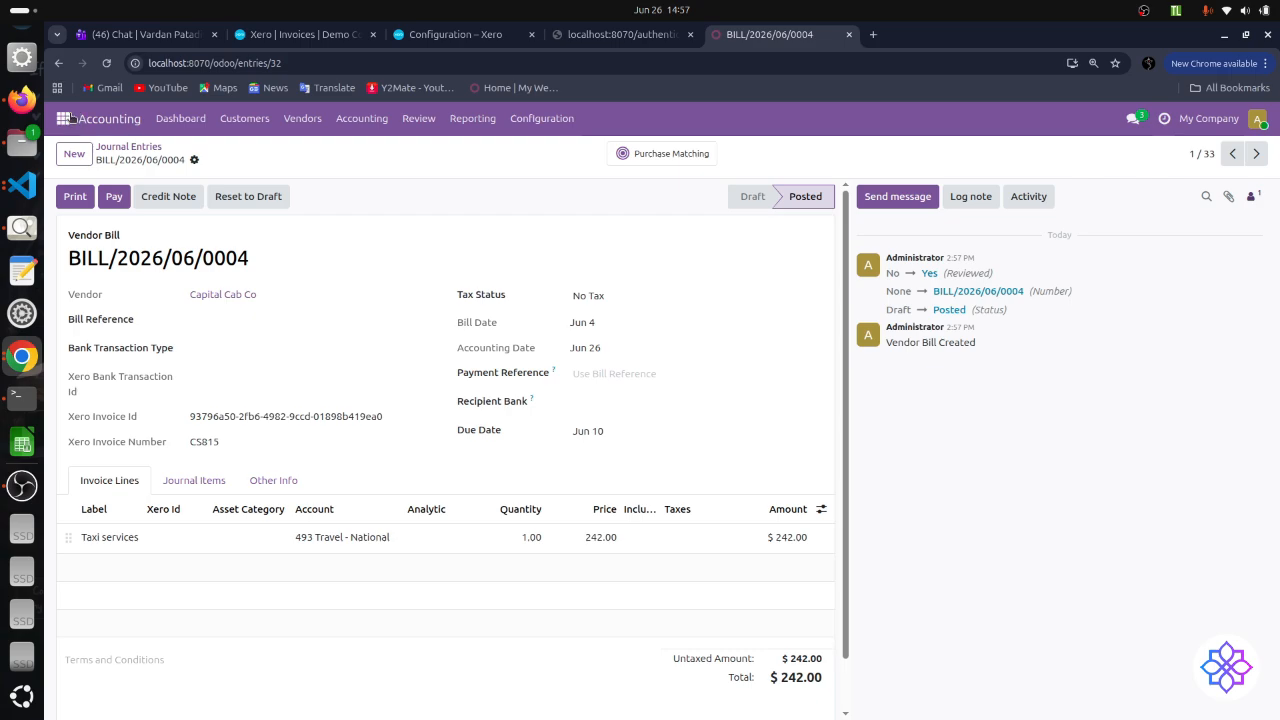
- Return to the Xero Odoo Connector and import the credit notes with the date 05/22/2026
{"action": "left_click", "coordinate": [63, 118]}
{"action": "left_click", "coordinate": [114, 173]}
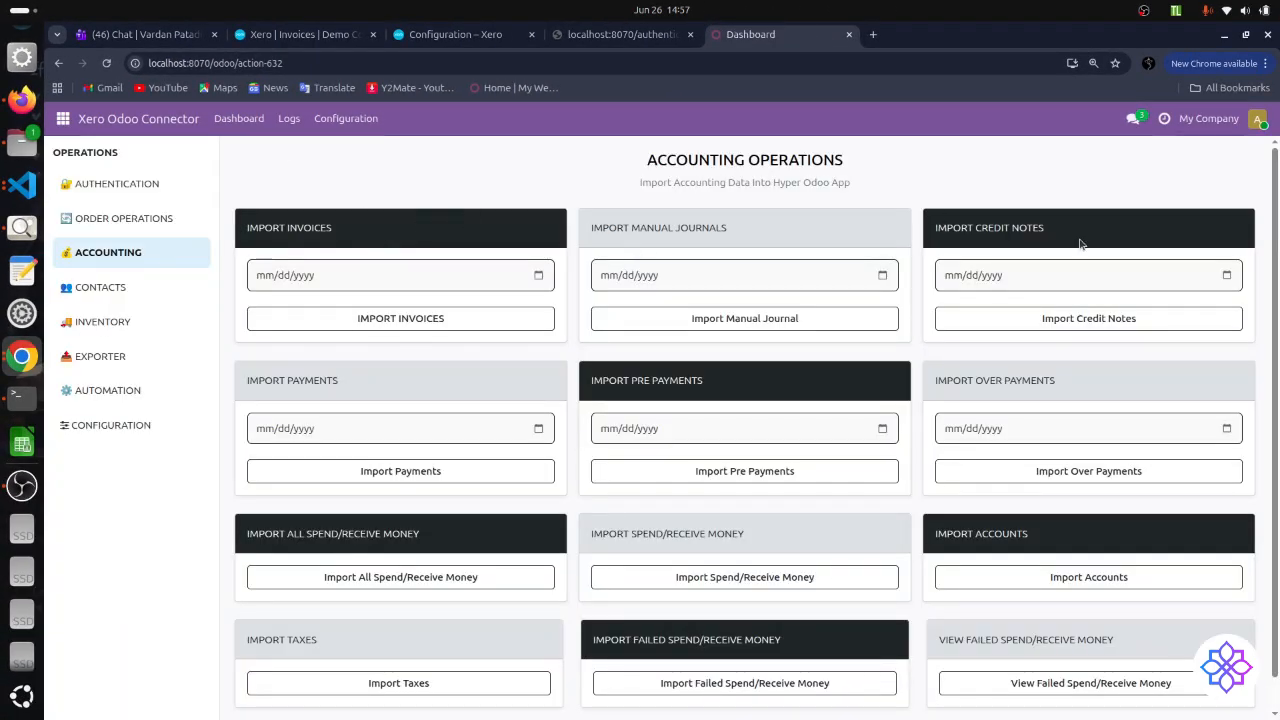
{"action": "left_click", "coordinate": [1226, 275]}
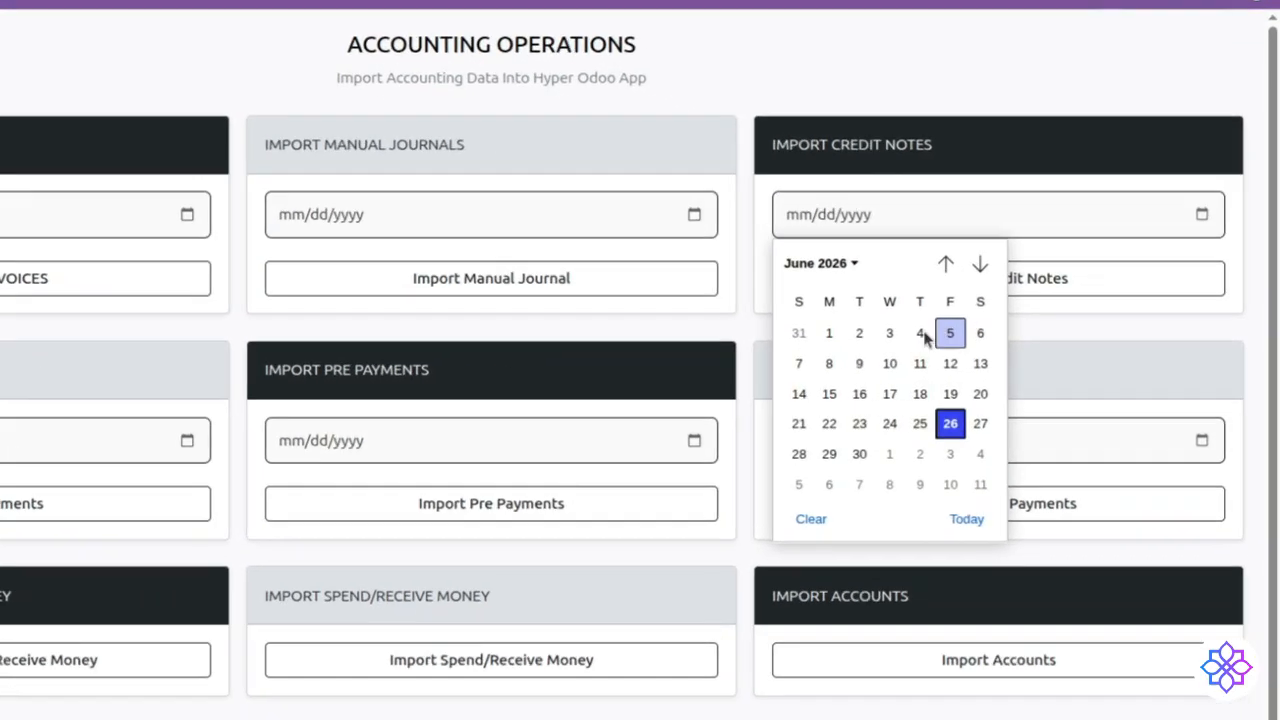
{"action": "left_click", "coordinate": [829, 333]}
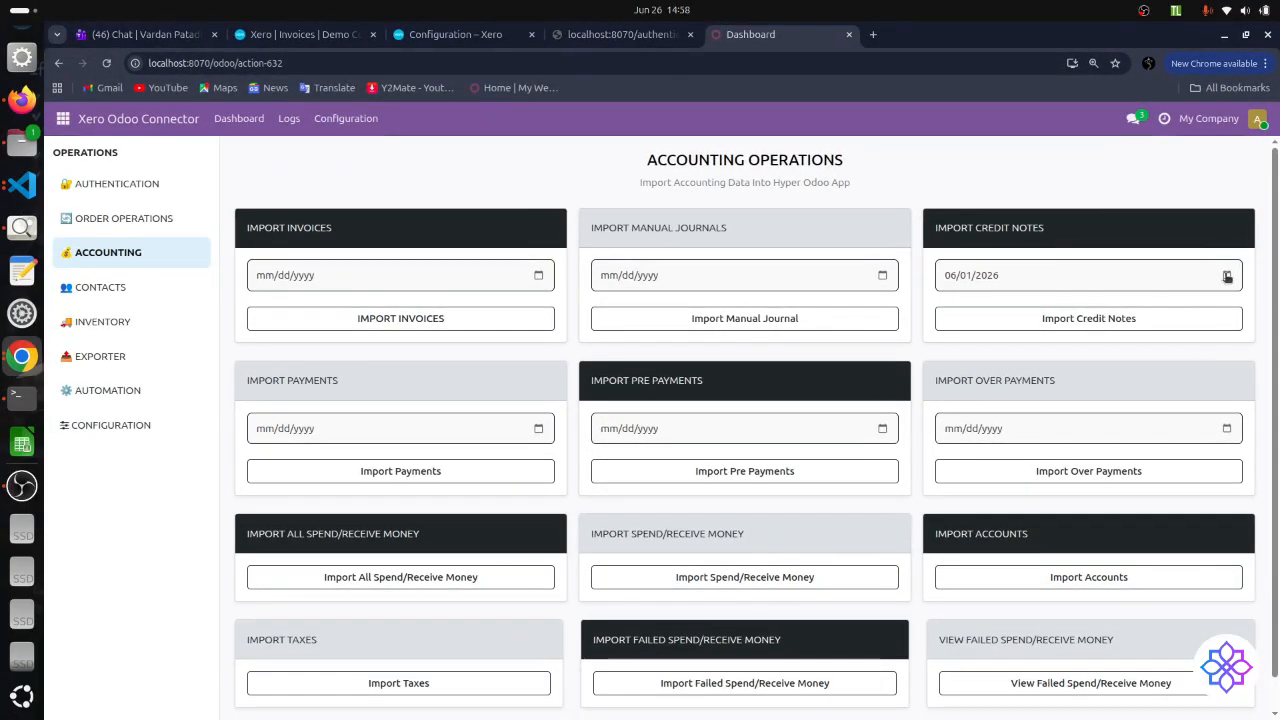
{"action": "left_click", "coordinate": [1227, 276]}
{"action": "left_click", "coordinate": [966, 308]}
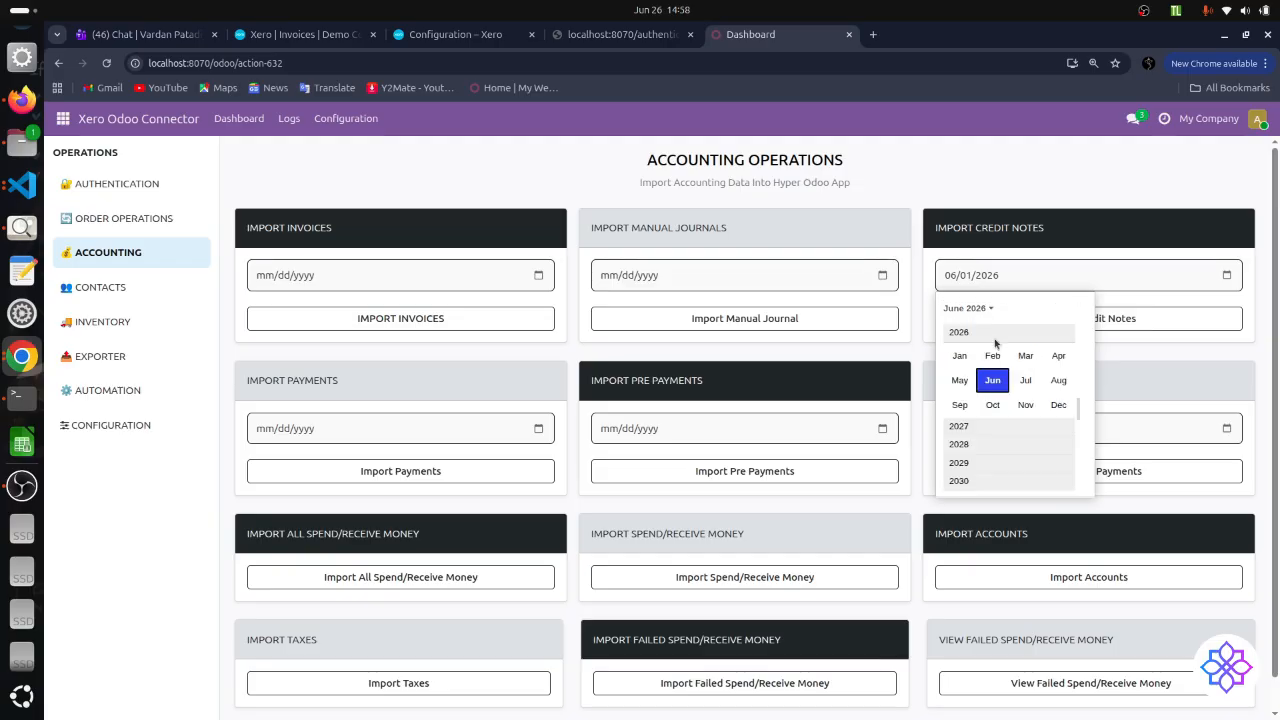
{"action": "left_click", "coordinate": [959, 380]}
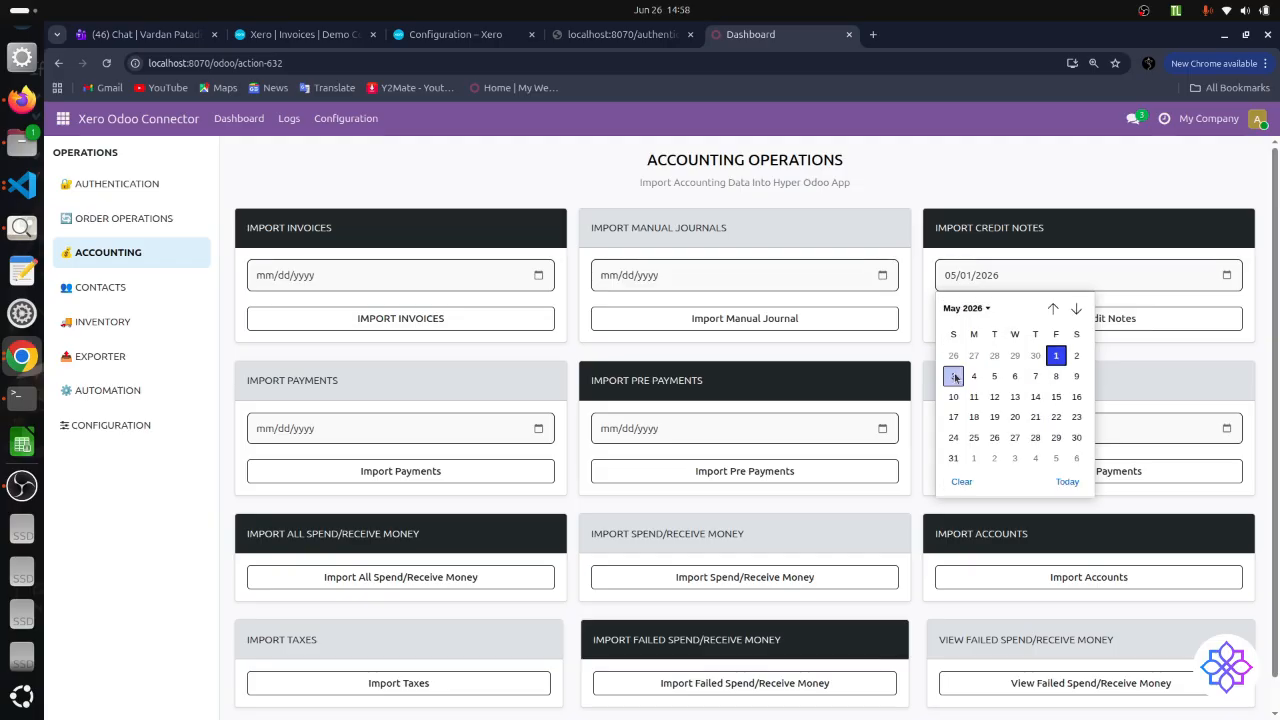
{"action": "left_click", "coordinate": [1058, 418]}
{"action": "left_click", "coordinate": [1087, 316]}
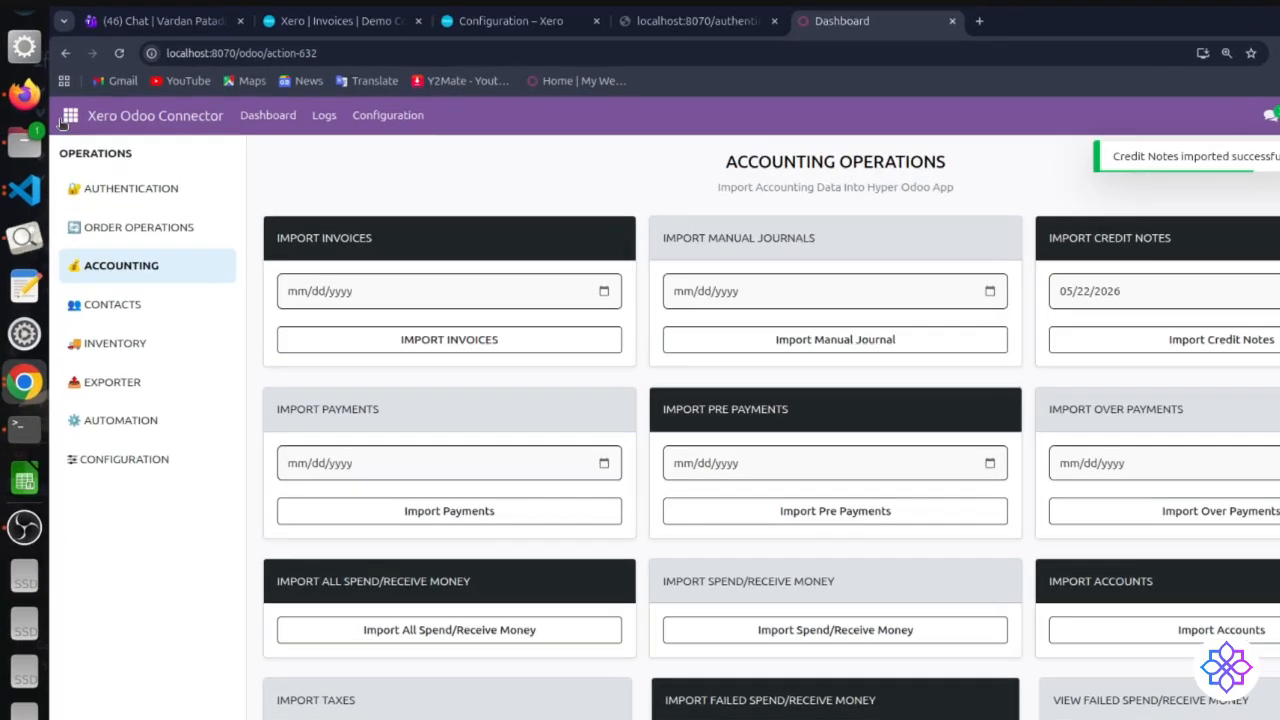
- Open the customer credit notes in the Accounting app, reapply the Credit Notes filter and examine the Hamilton Smith Ltd credit note
{"action": "left_click", "coordinate": [60, 119]}
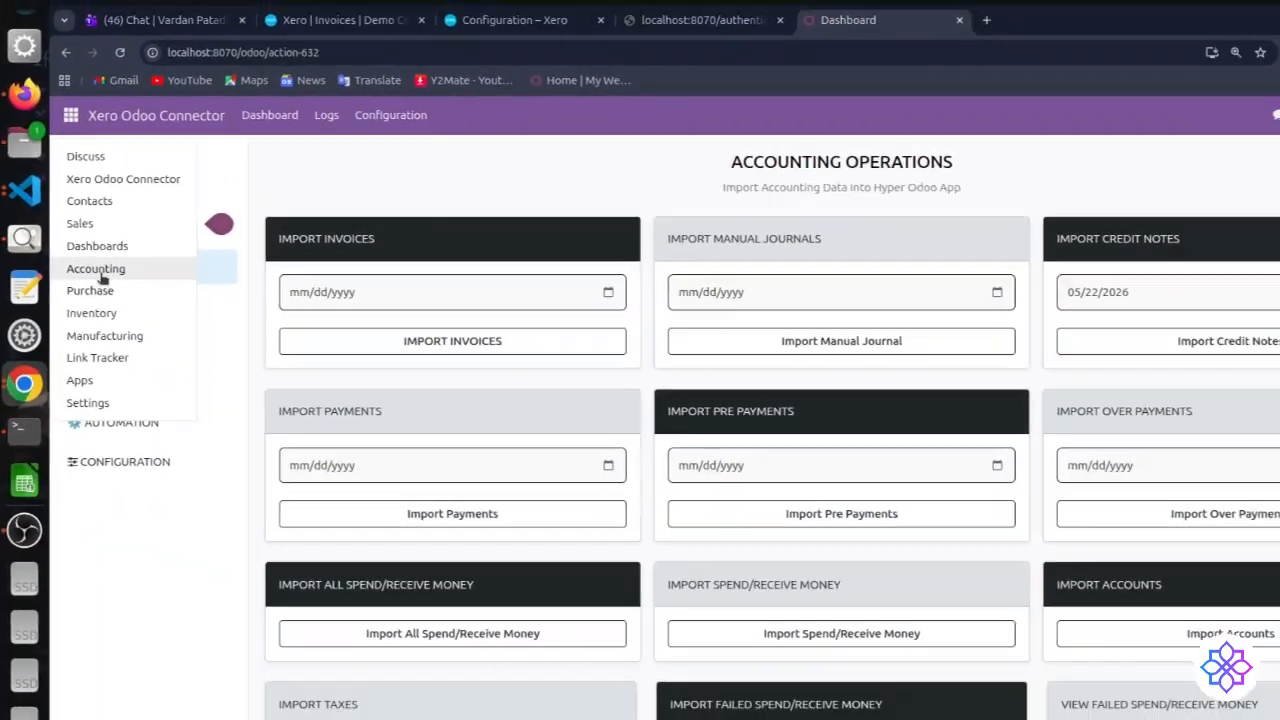
{"action": "left_click", "coordinate": [109, 285]}
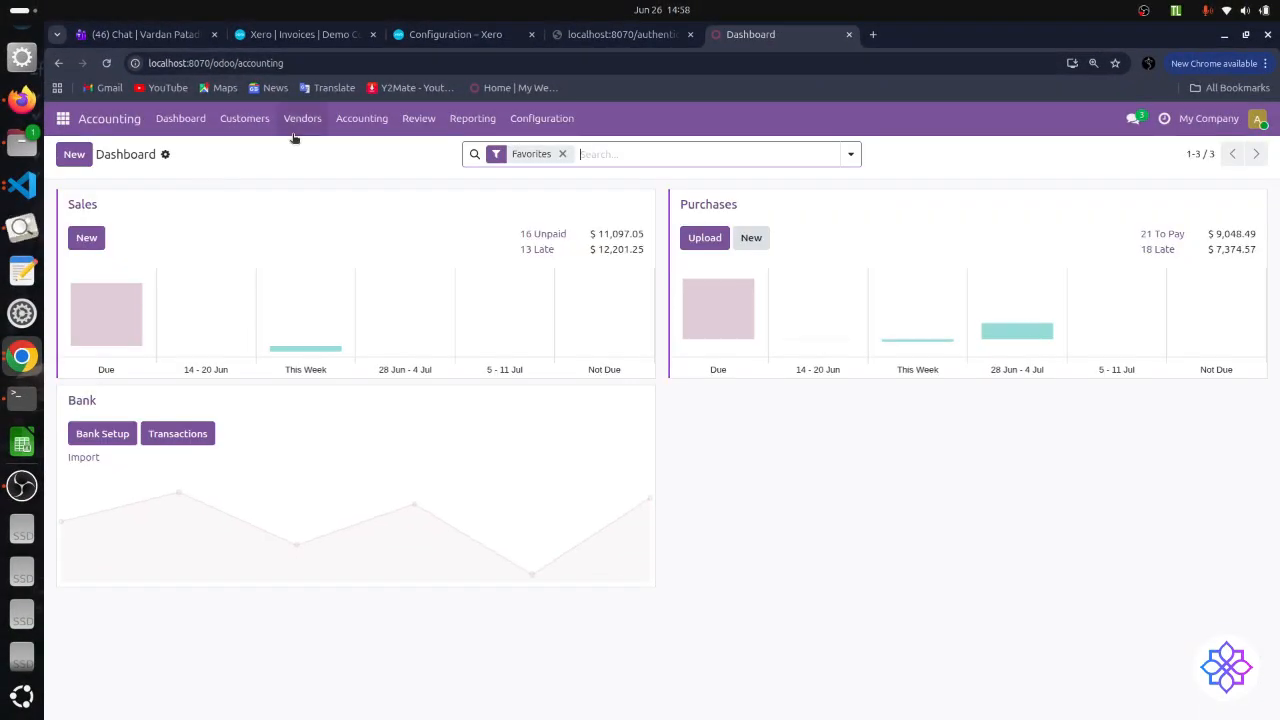
{"action": "left_click", "coordinate": [244, 118]}
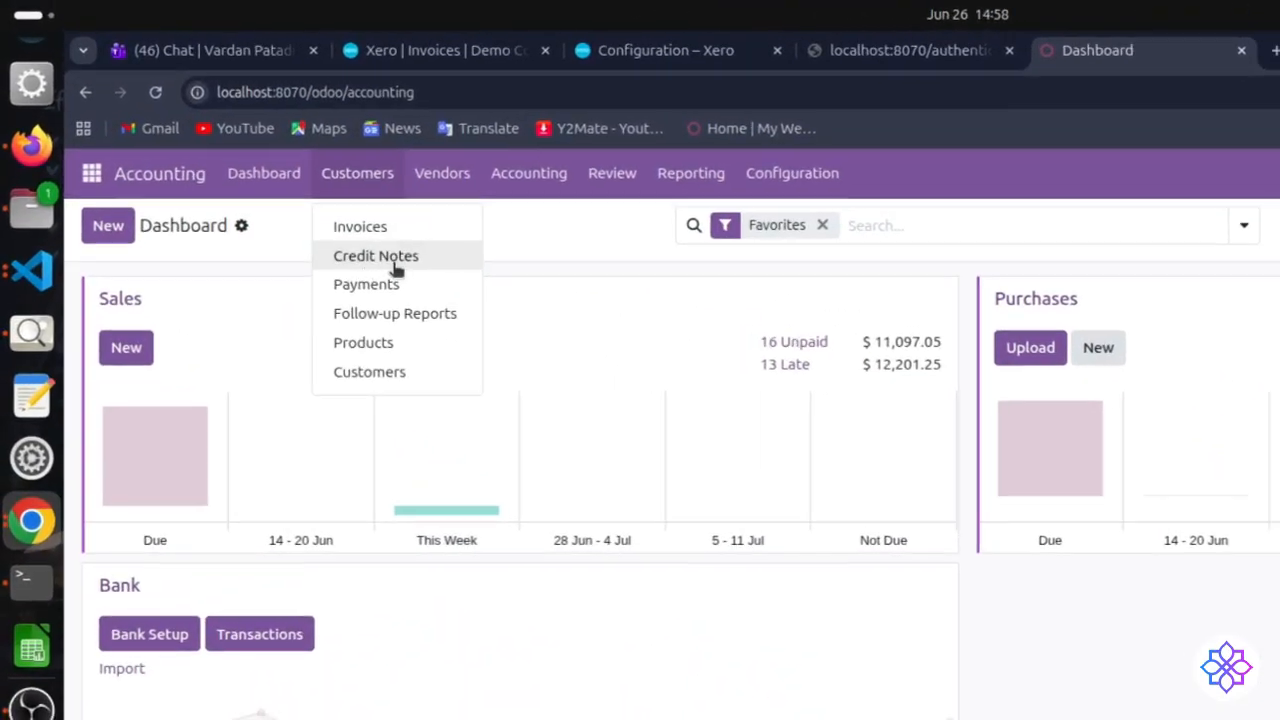
{"action": "left_click", "coordinate": [392, 260]}
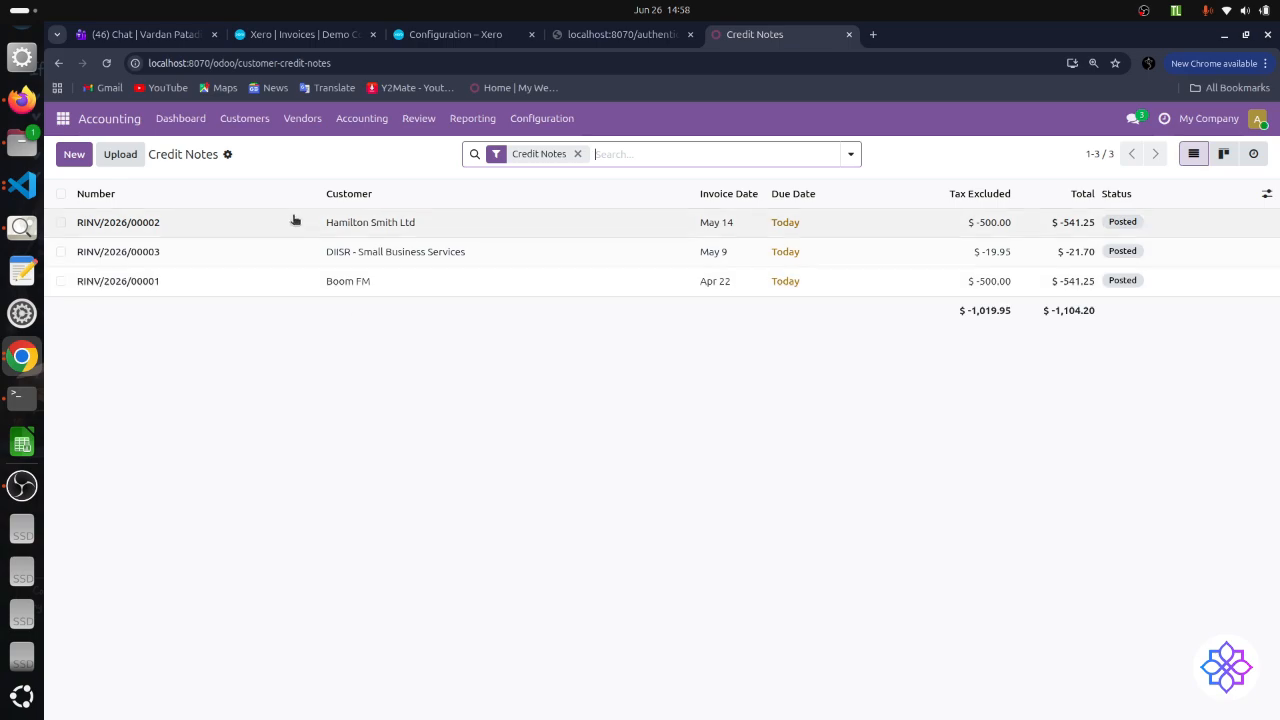
{"action": "left_click", "coordinate": [577, 154]}
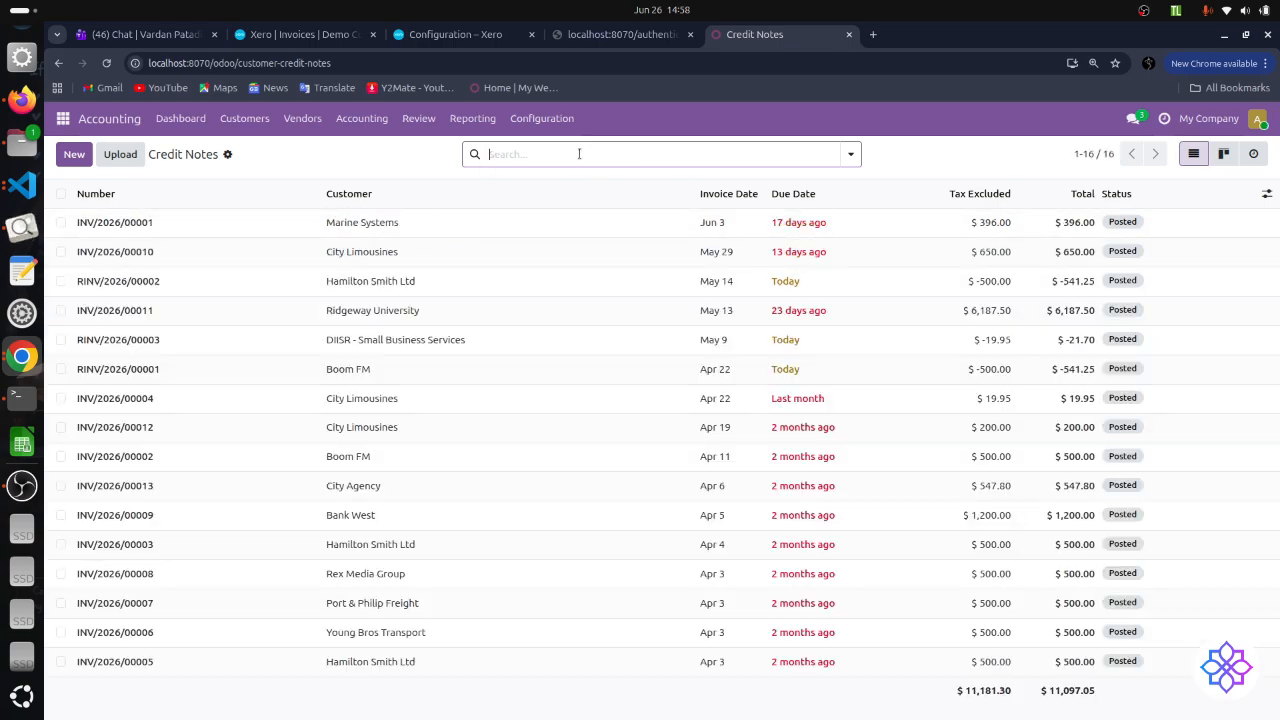
{"action": "left_click", "coordinate": [850, 154]}
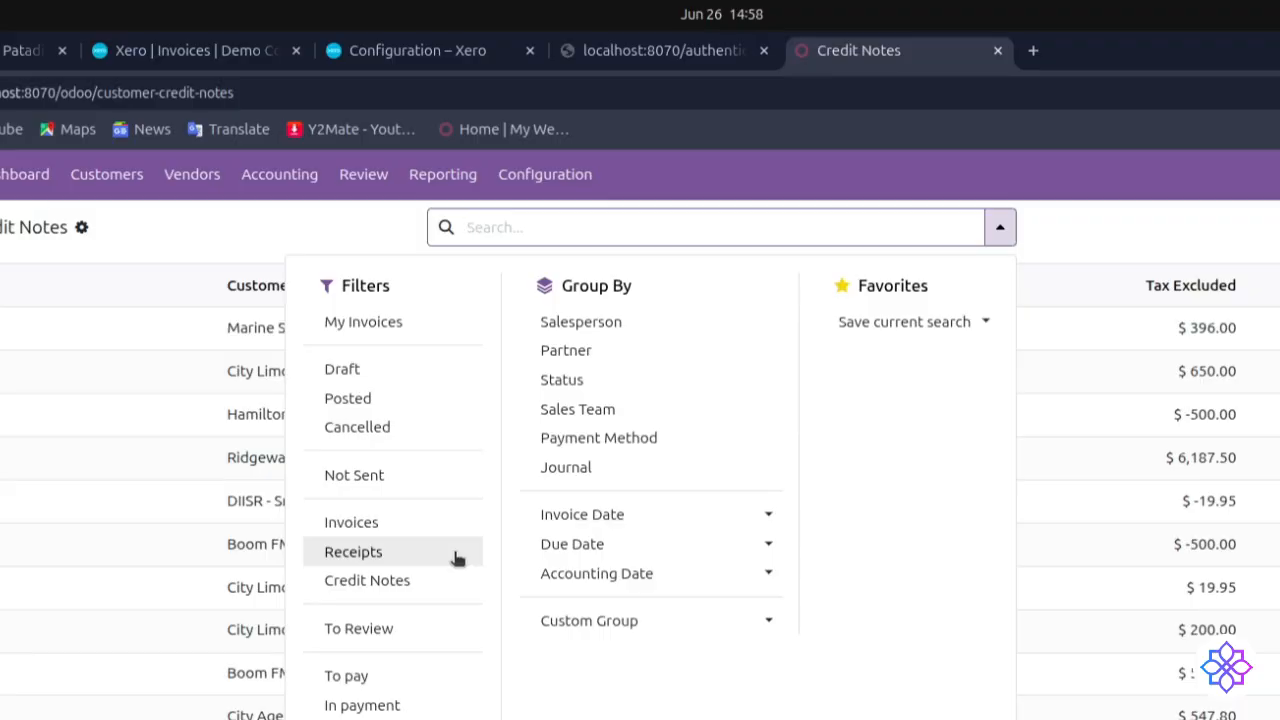
{"action": "left_click", "coordinate": [449, 580]}
{"action": "left_click", "coordinate": [138, 638]}
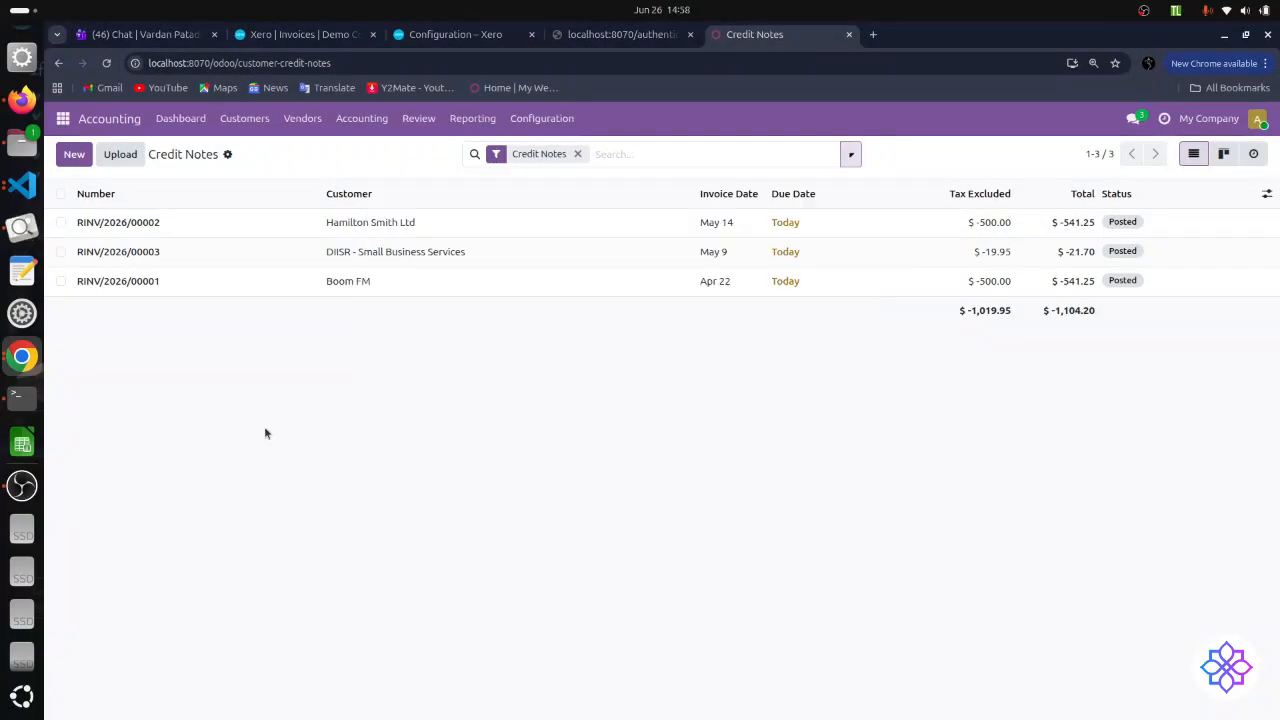
{"action": "left_click", "coordinate": [338, 224]}
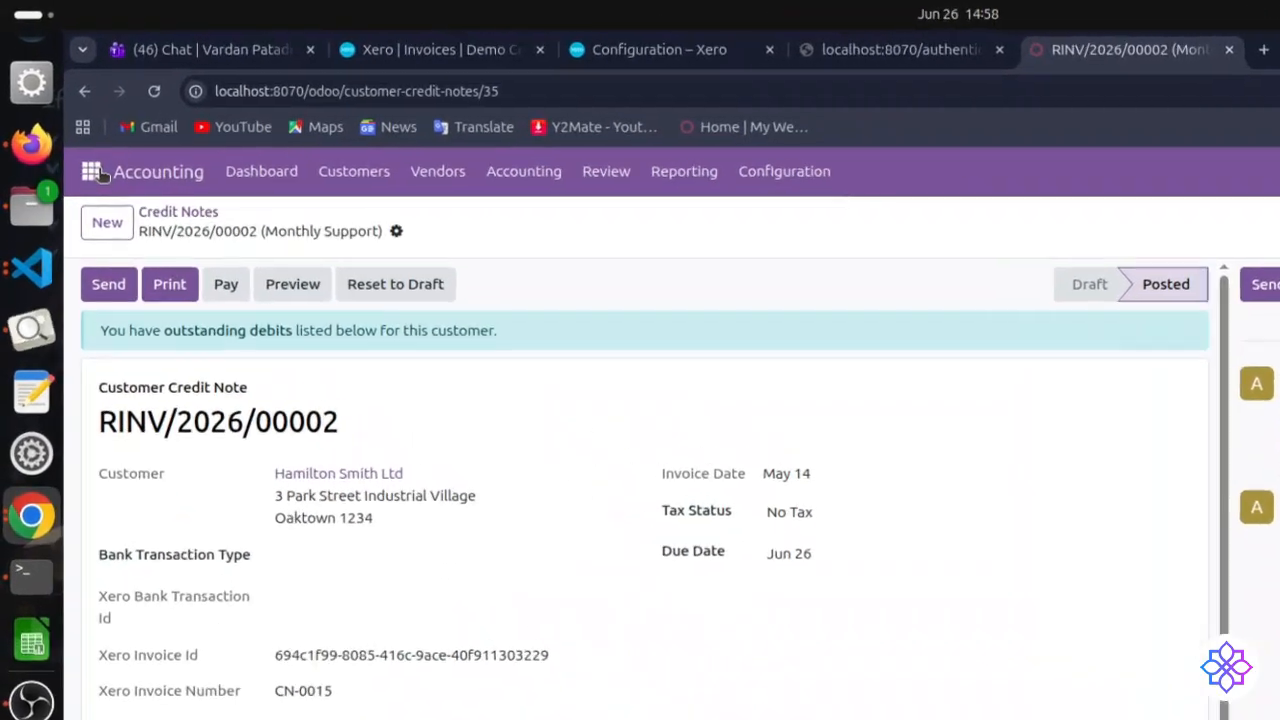
- Return to the Xero Odoo Connector, view the failed Spend/Receive Money records and review the order operations
{"action": "left_click", "coordinate": [62, 118]}
{"action": "left_click", "coordinate": [106, 264]}
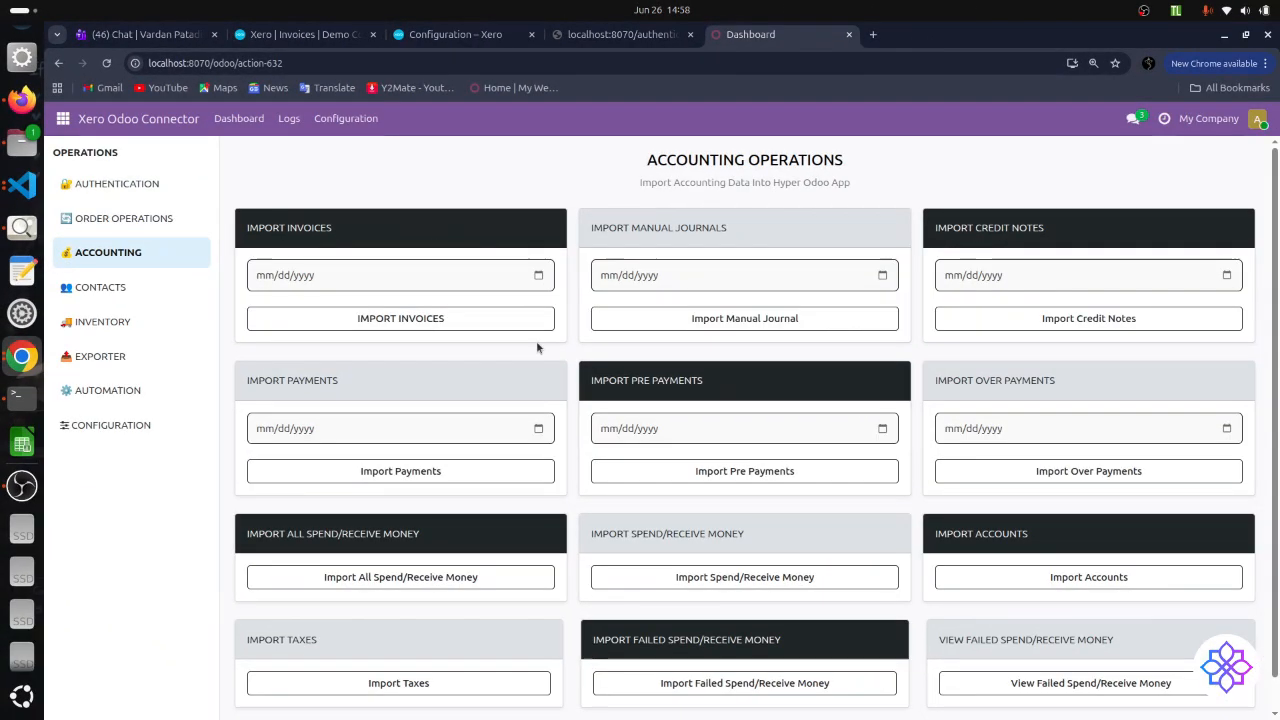
{"action": "scroll", "coordinate": [537, 347], "scroll_direction": "down", "scroll_amount": 2}
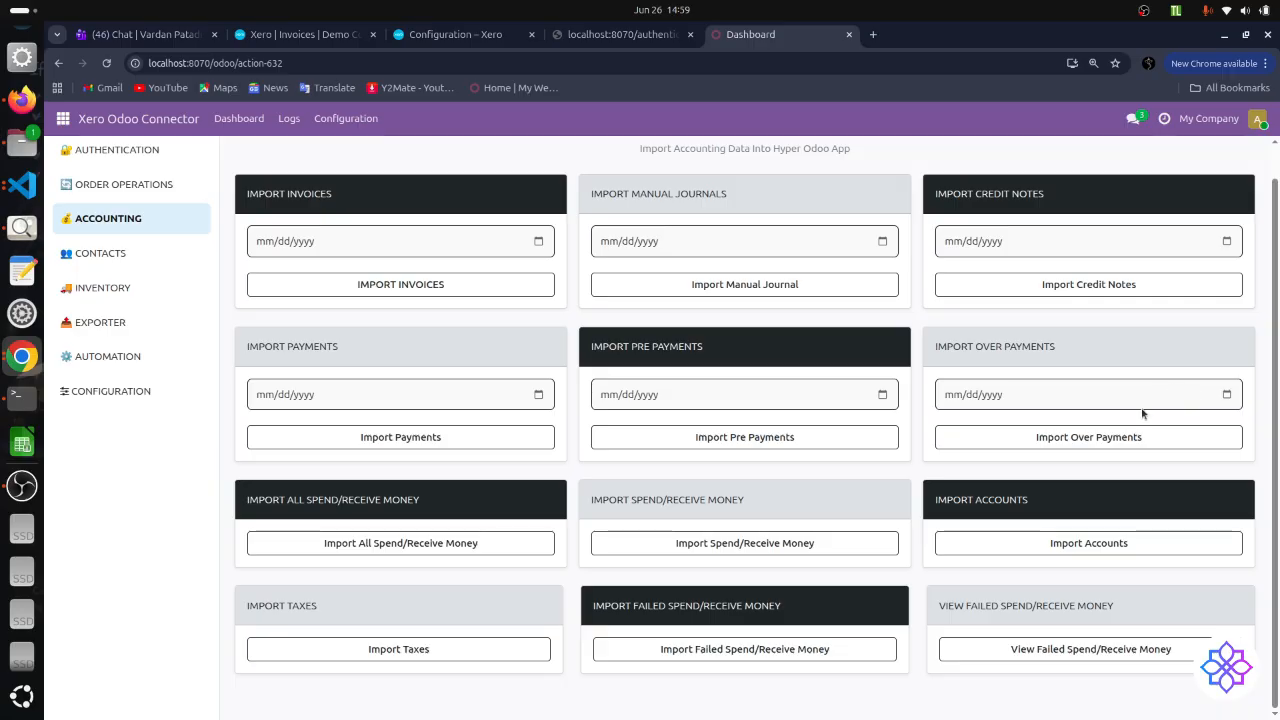
{"action": "left_click", "coordinate": [1085, 440]}
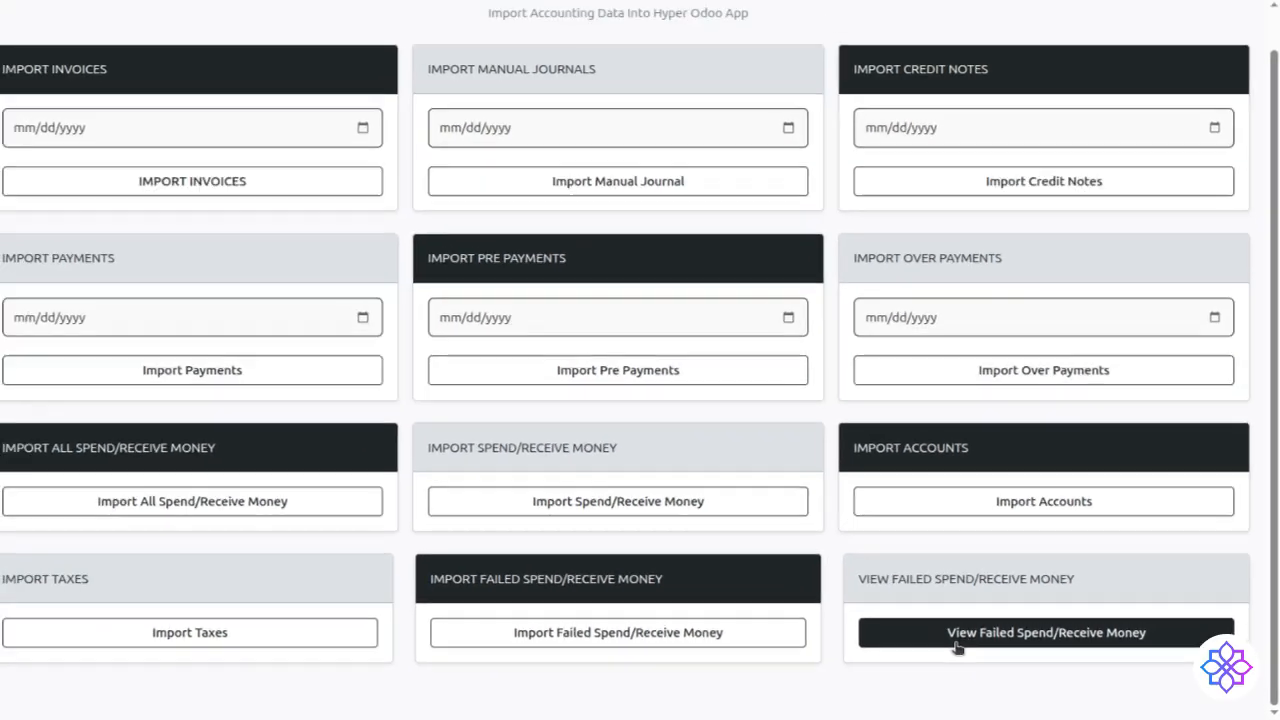
{"action": "left_click", "coordinate": [893, 616]}
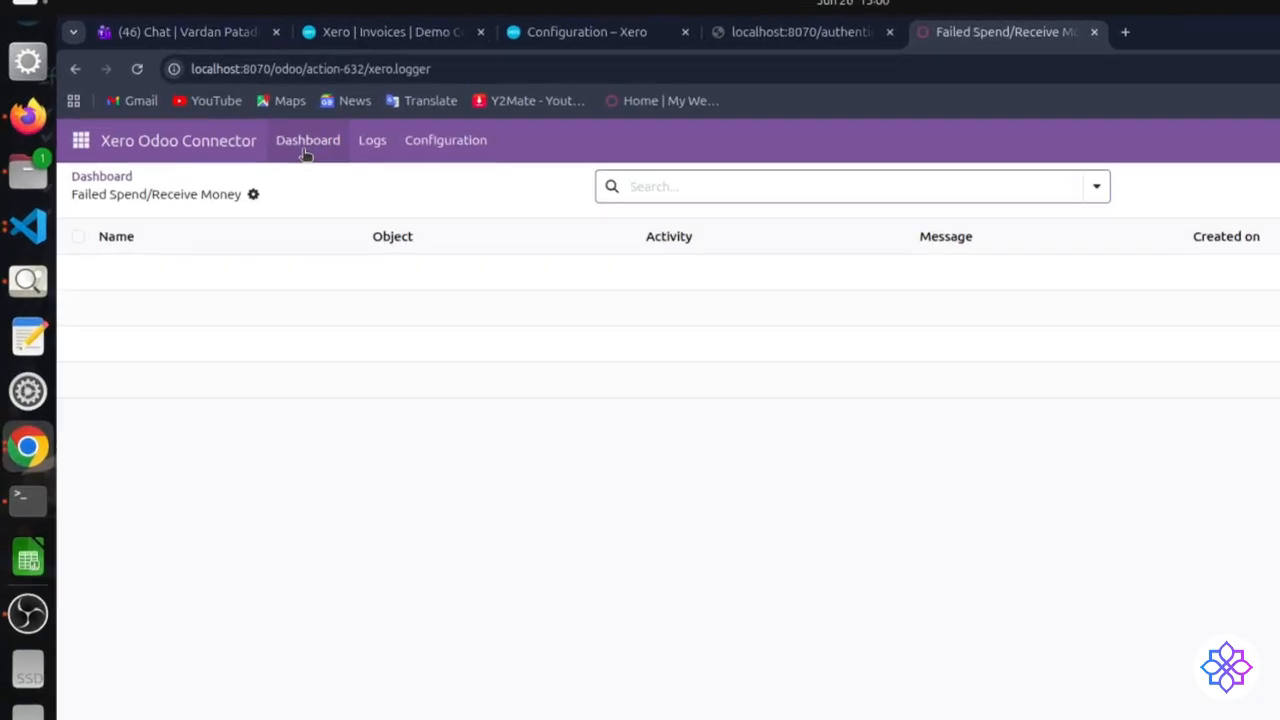
{"action": "left_click", "coordinate": [307, 146]}
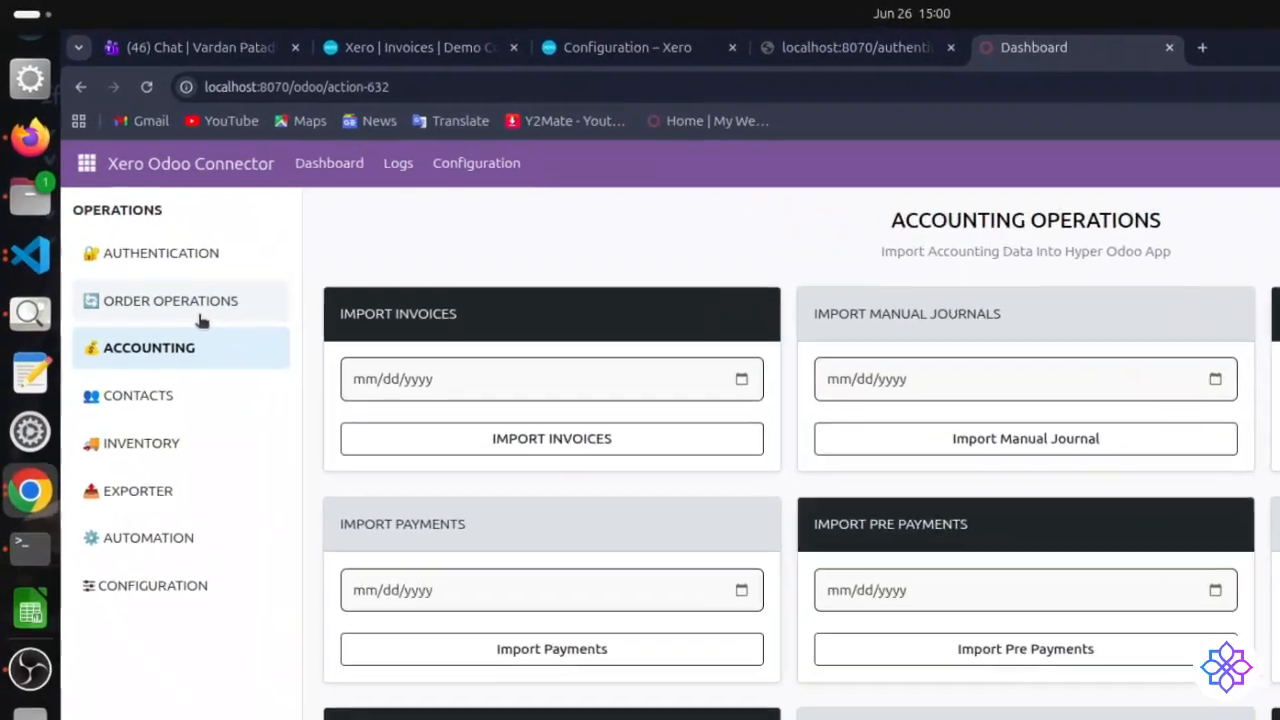
{"action": "left_click", "coordinate": [144, 227]}
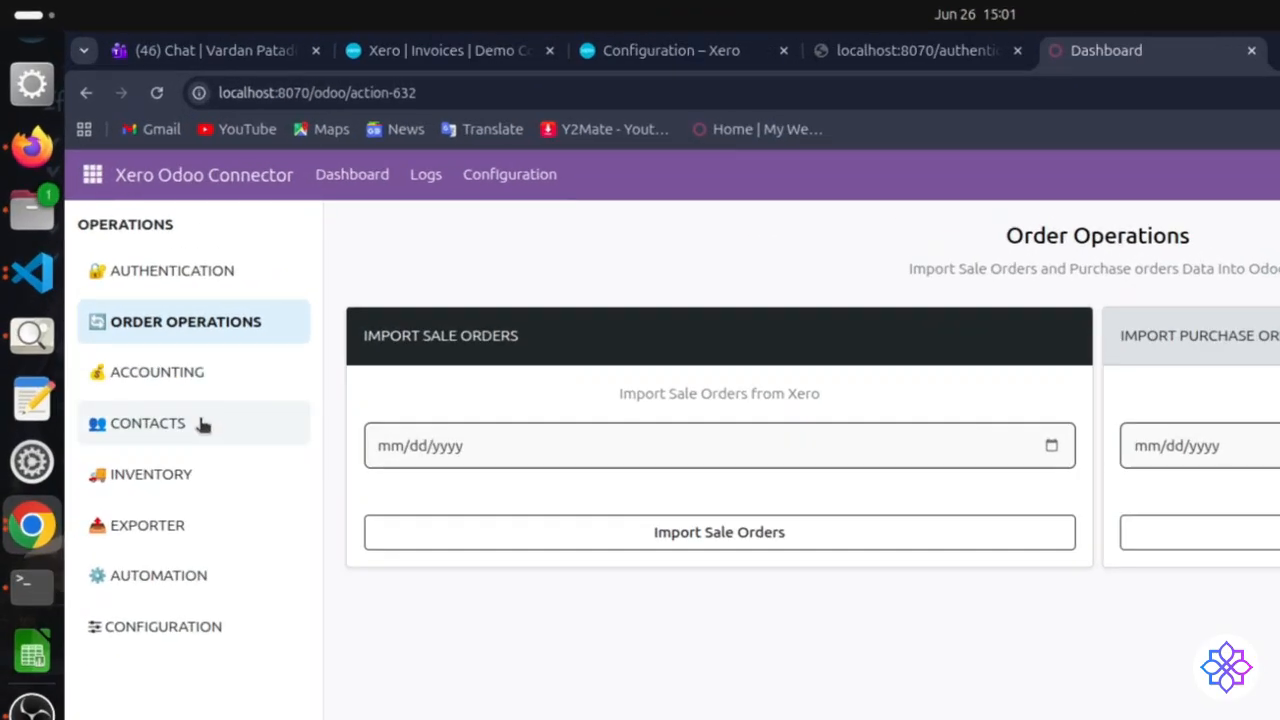
- Import the contacts/customers and the contact groups from Xero
{"action": "left_click", "coordinate": [203, 425]}
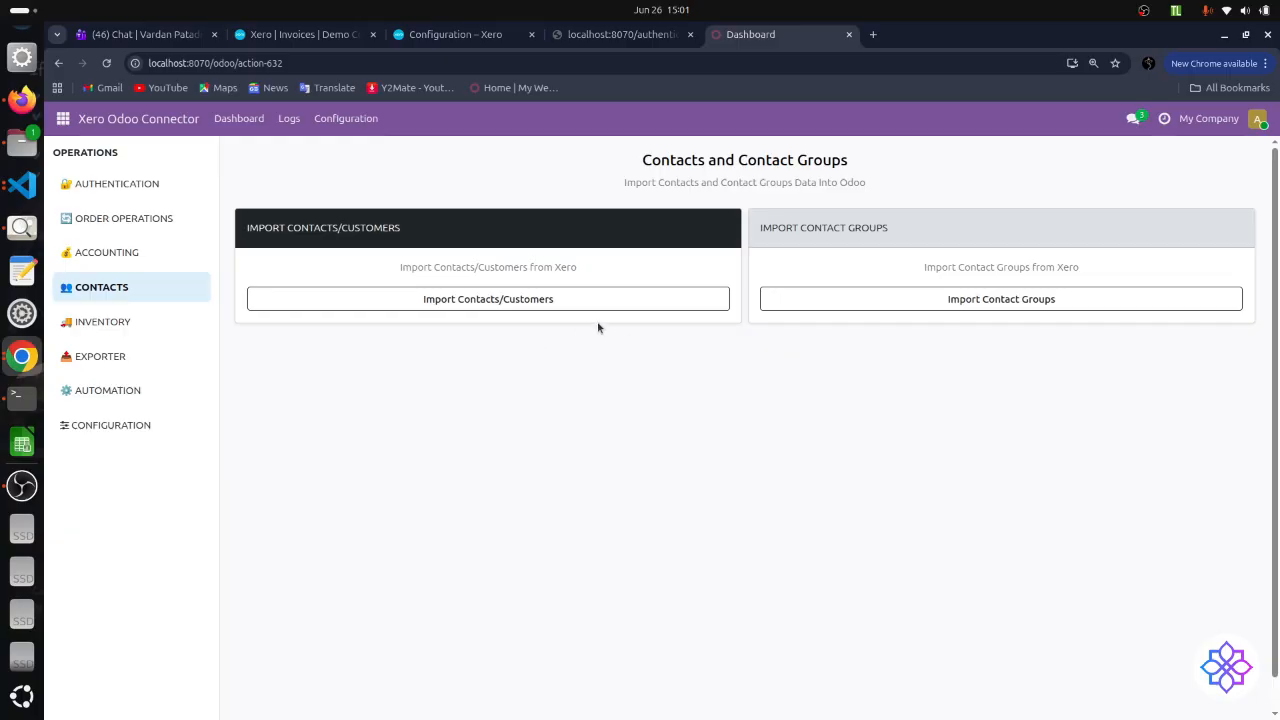
{"action": "left_click", "coordinate": [620, 300]}
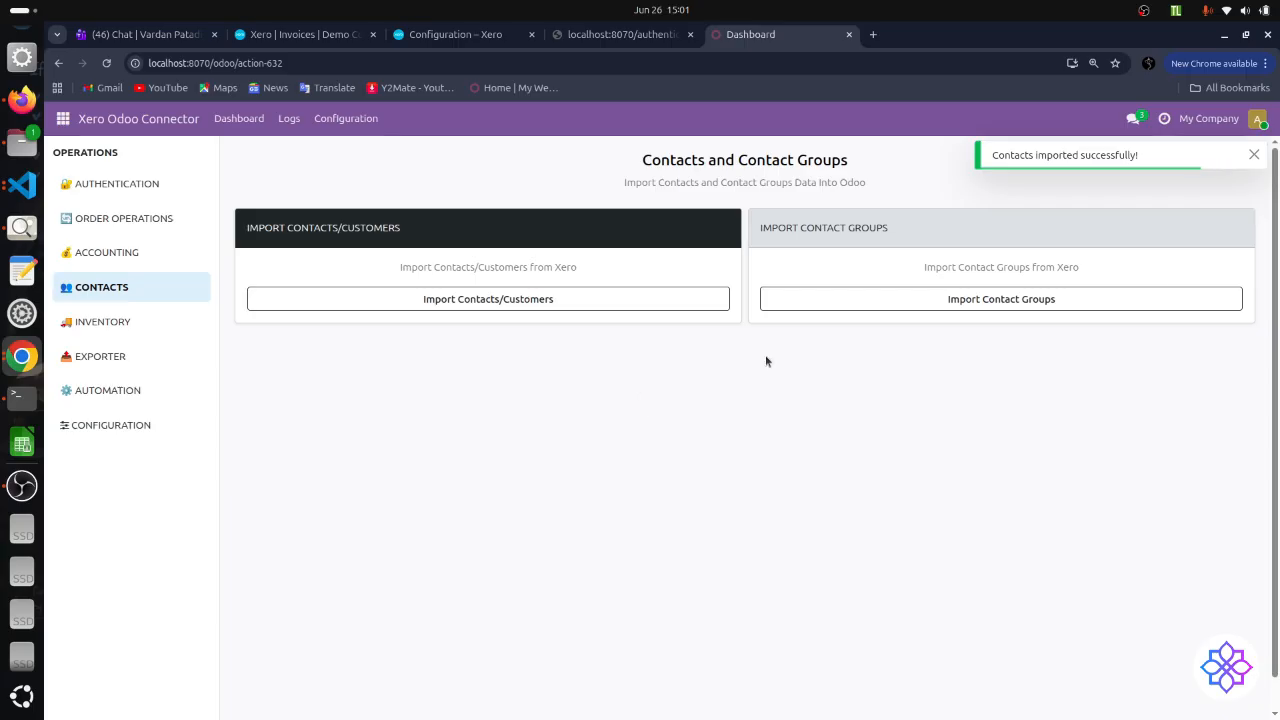
{"action": "left_click", "coordinate": [945, 305]}
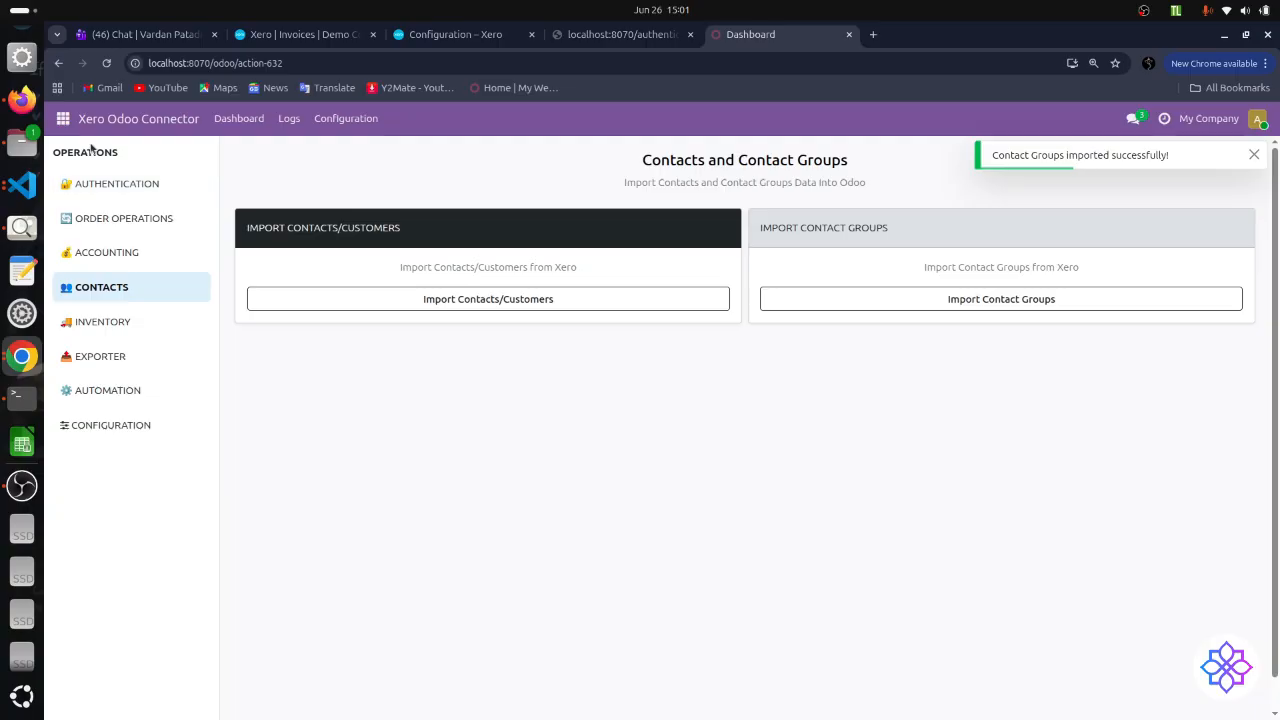
- Open the contact list in the Contacts app and examine the Bayside Club contact
{"action": "left_click", "coordinate": [62, 118]}
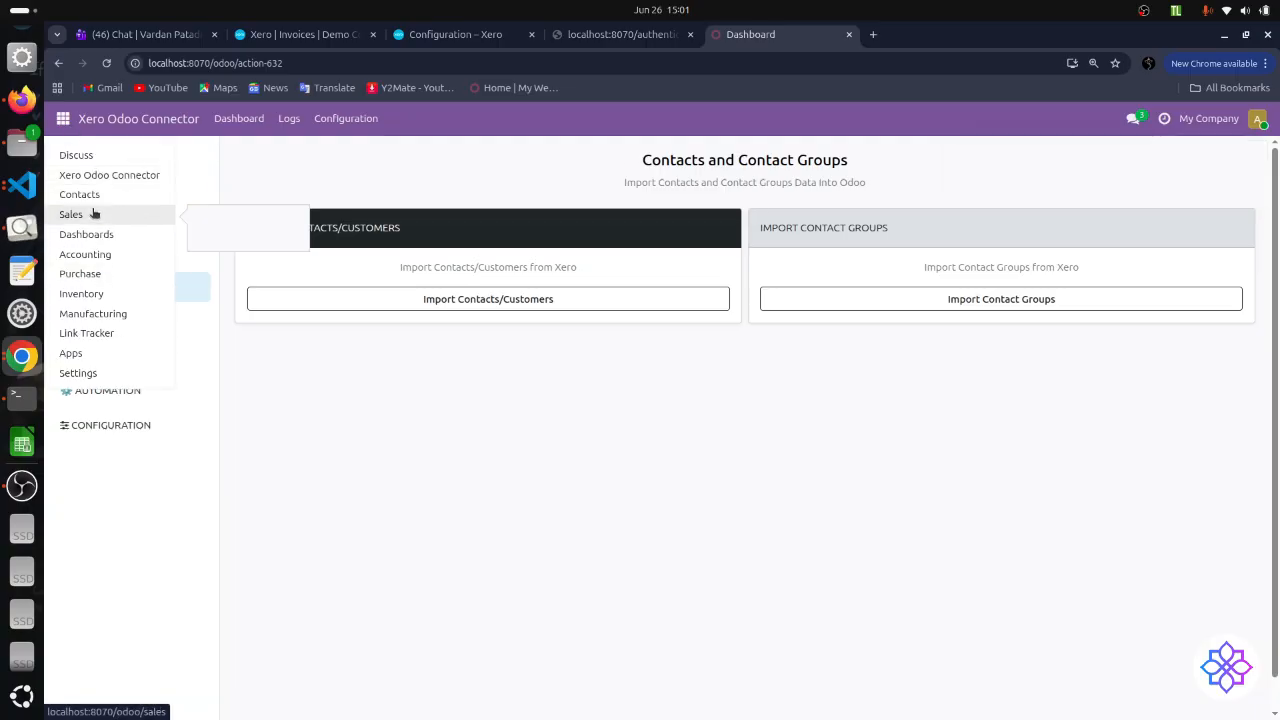
{"action": "left_click", "coordinate": [138, 196]}
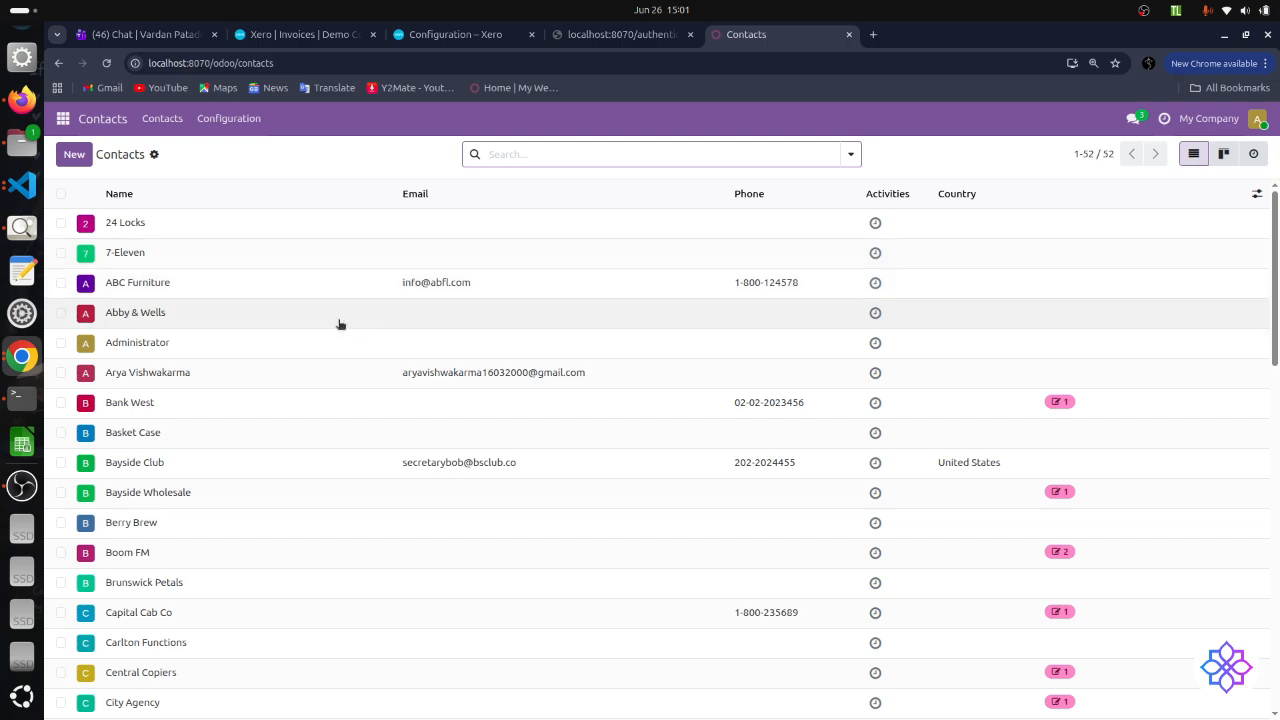
{"action": "left_click", "coordinate": [292, 461]}
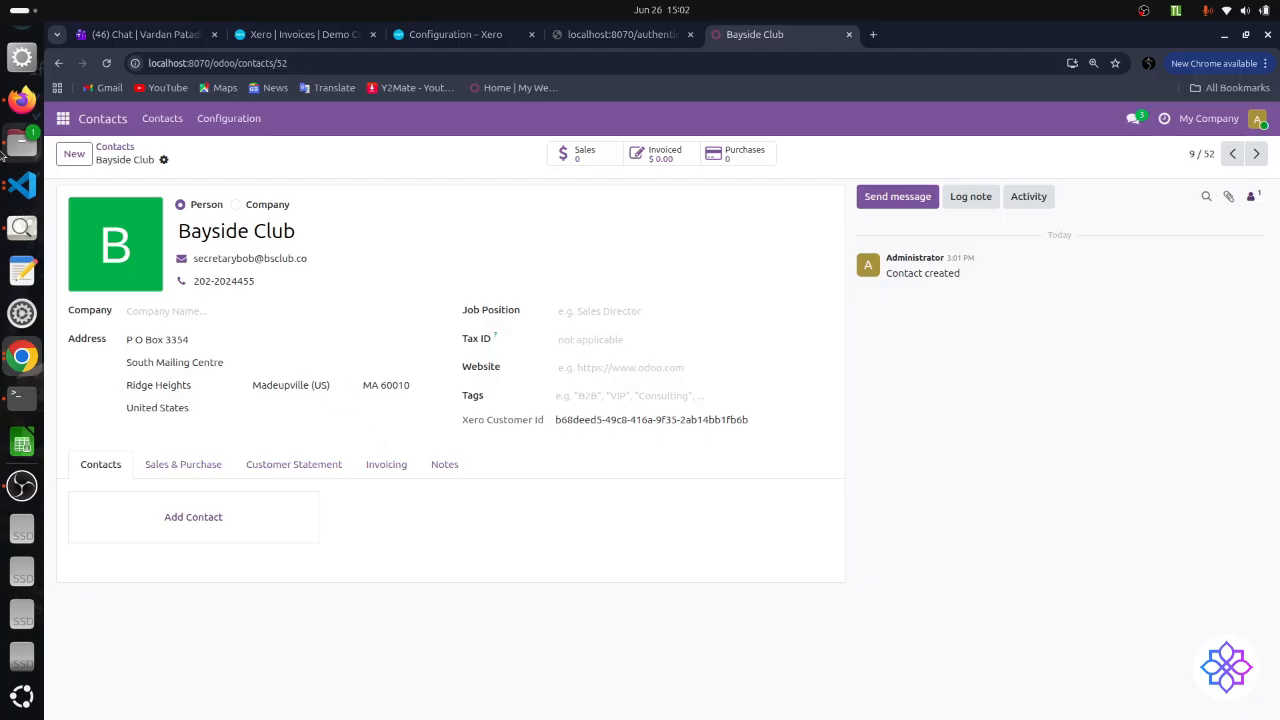
- Return to the Xero Odoo Connector and open the products and inventory operations
{"action": "left_click", "coordinate": [62, 119]}
{"action": "left_click", "coordinate": [95, 172]}
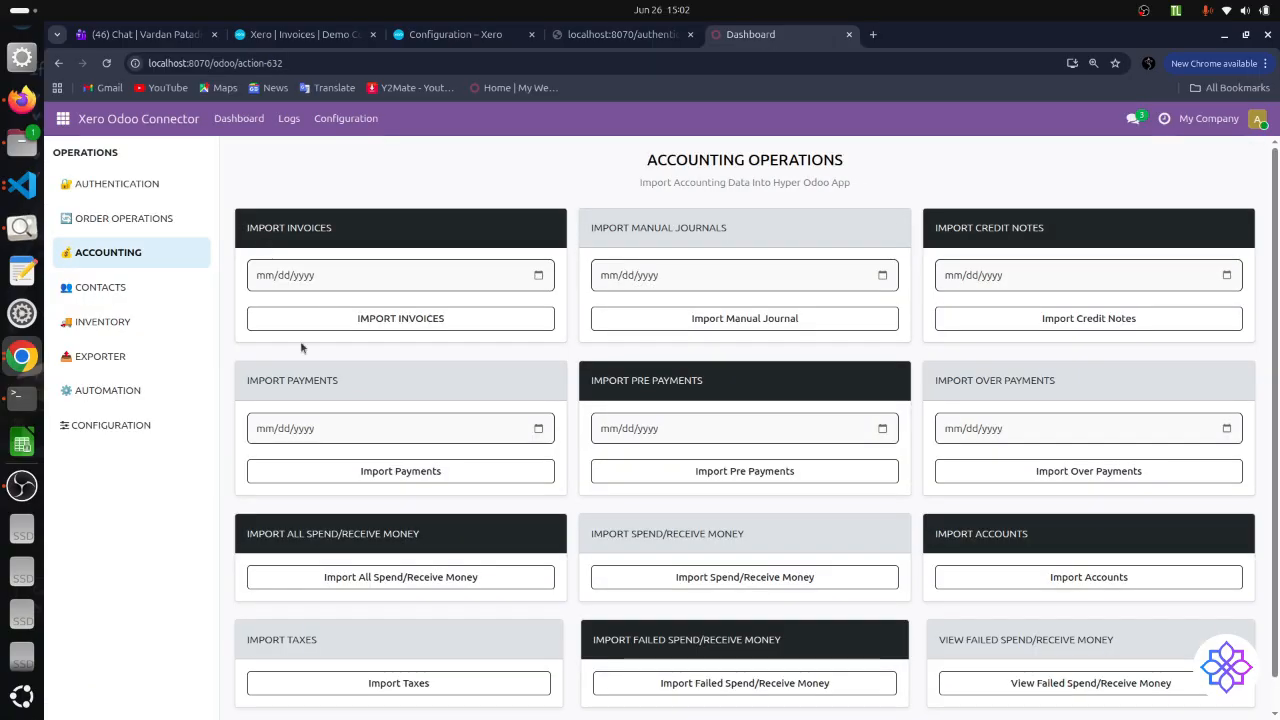
{"action": "left_click", "coordinate": [133, 321]}
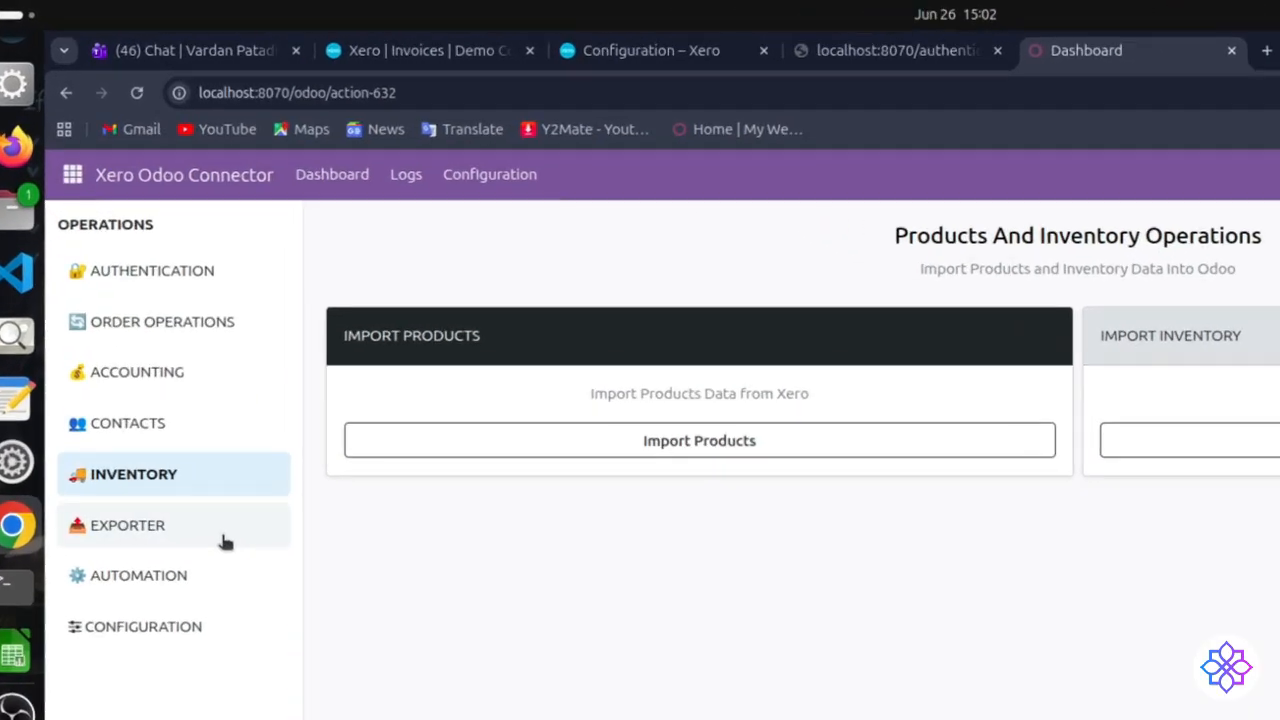
- View the data exporter operations and examine the scheduled synchronization jobs in the Automation Center
{"action": "left_click", "coordinate": [225, 541]}
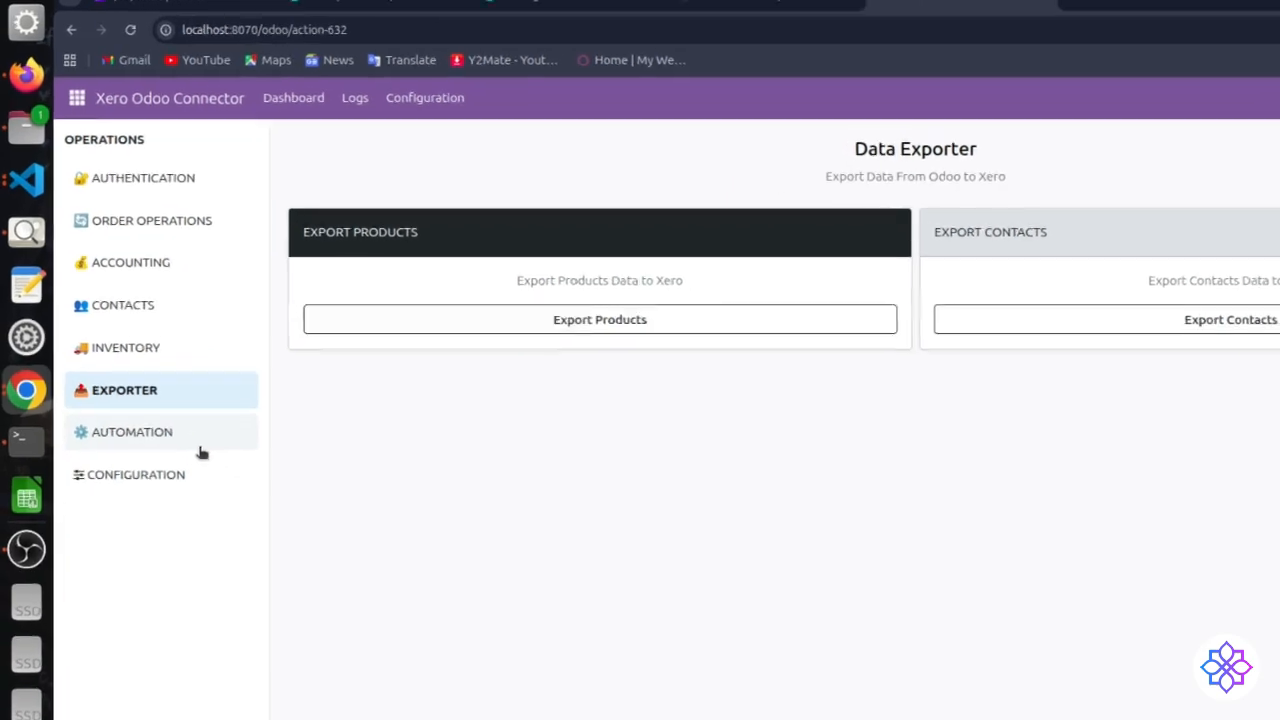
{"action": "left_click", "coordinate": [175, 405]}
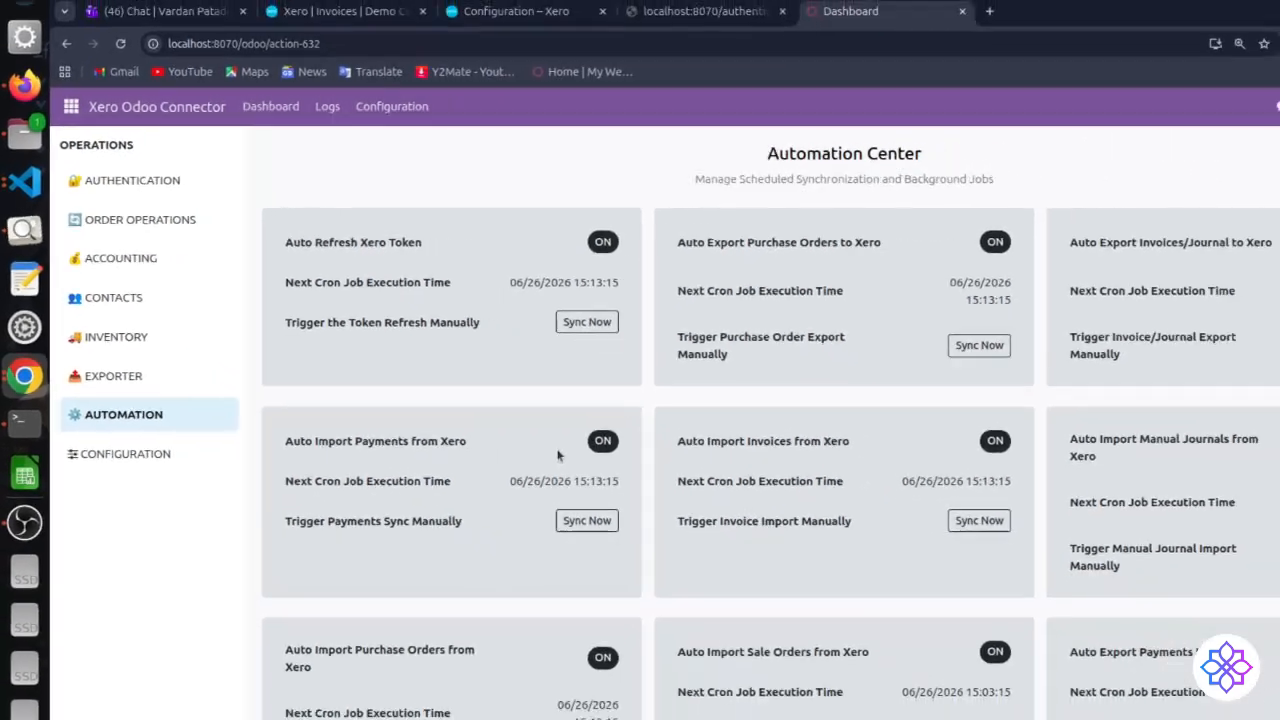
{"action": "scroll", "coordinate": [663, 462], "scroll_direction": "down", "scroll_amount": 1}
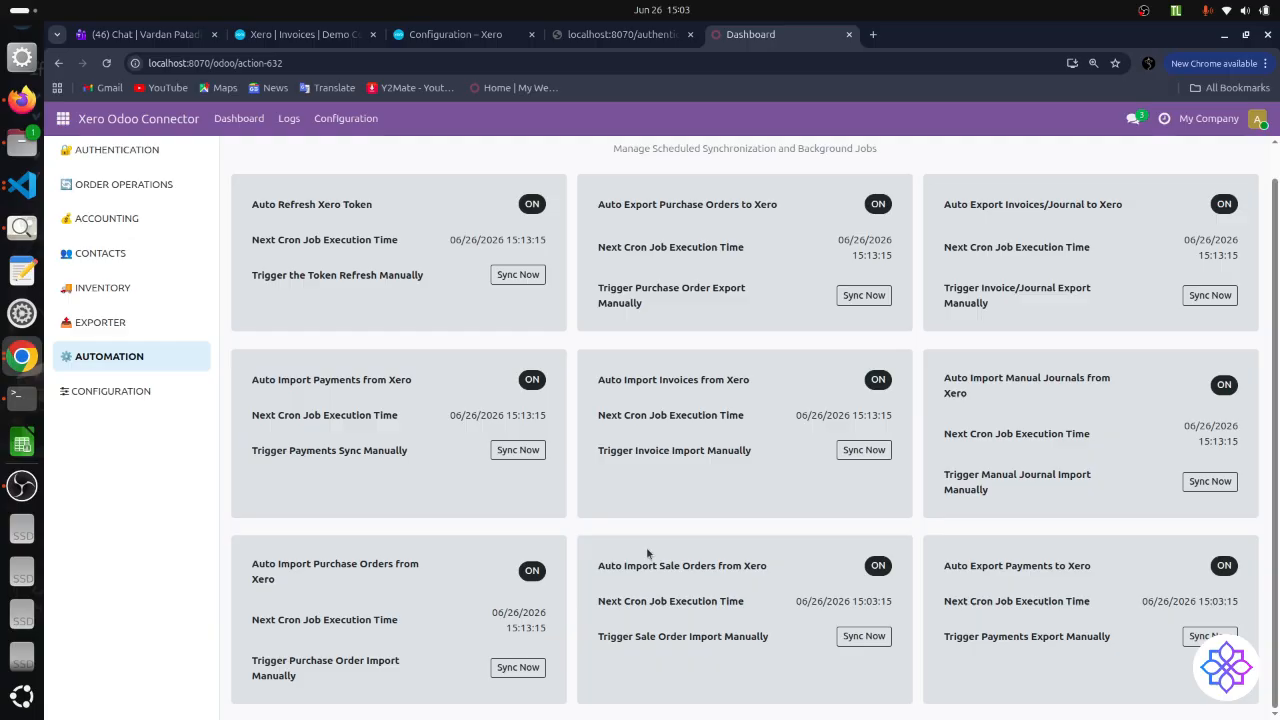
{"action": "scroll", "coordinate": [647, 553], "scroll_direction": "up", "scroll_amount": 1}
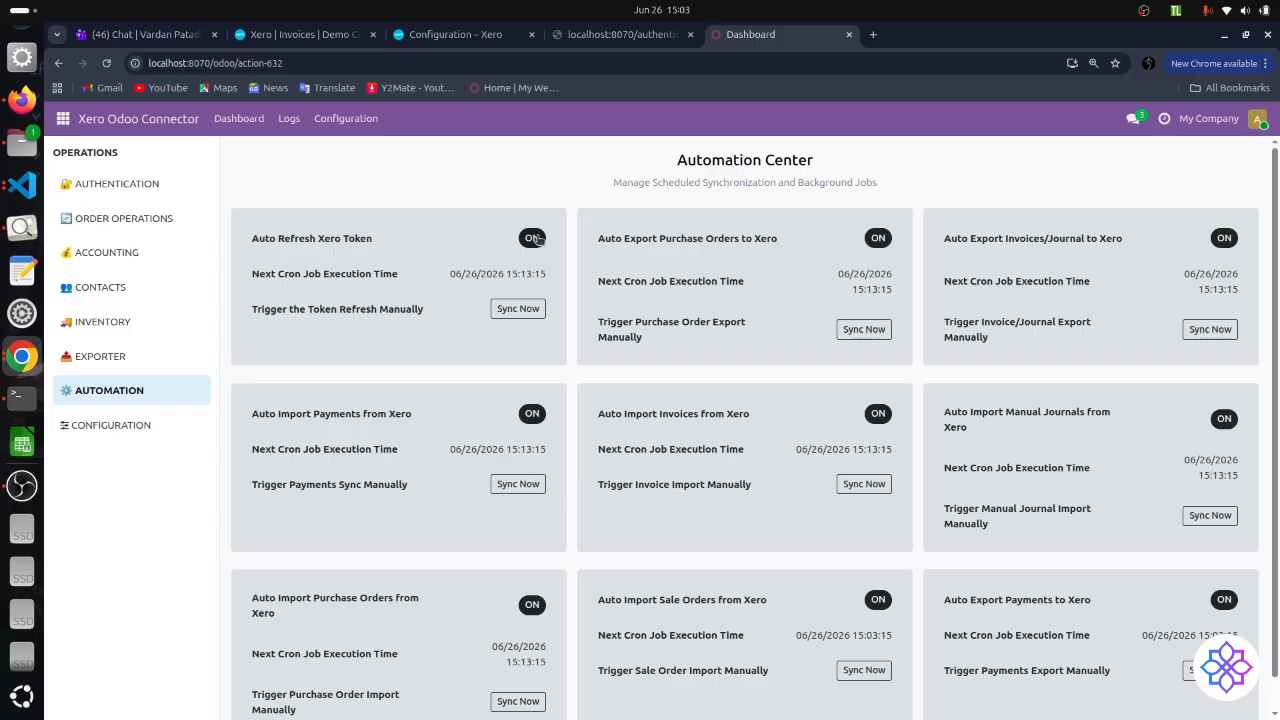
- Switch the Auto Refresh Xero Token automation off and back on, and open the Xero log
{"action": "left_click", "coordinate": [533, 238]}
{"action": "left_click", "coordinate": [535, 238]}
{"action": "scroll", "coordinate": [583, 290], "scroll_direction": "down", "scroll_amount": 1}
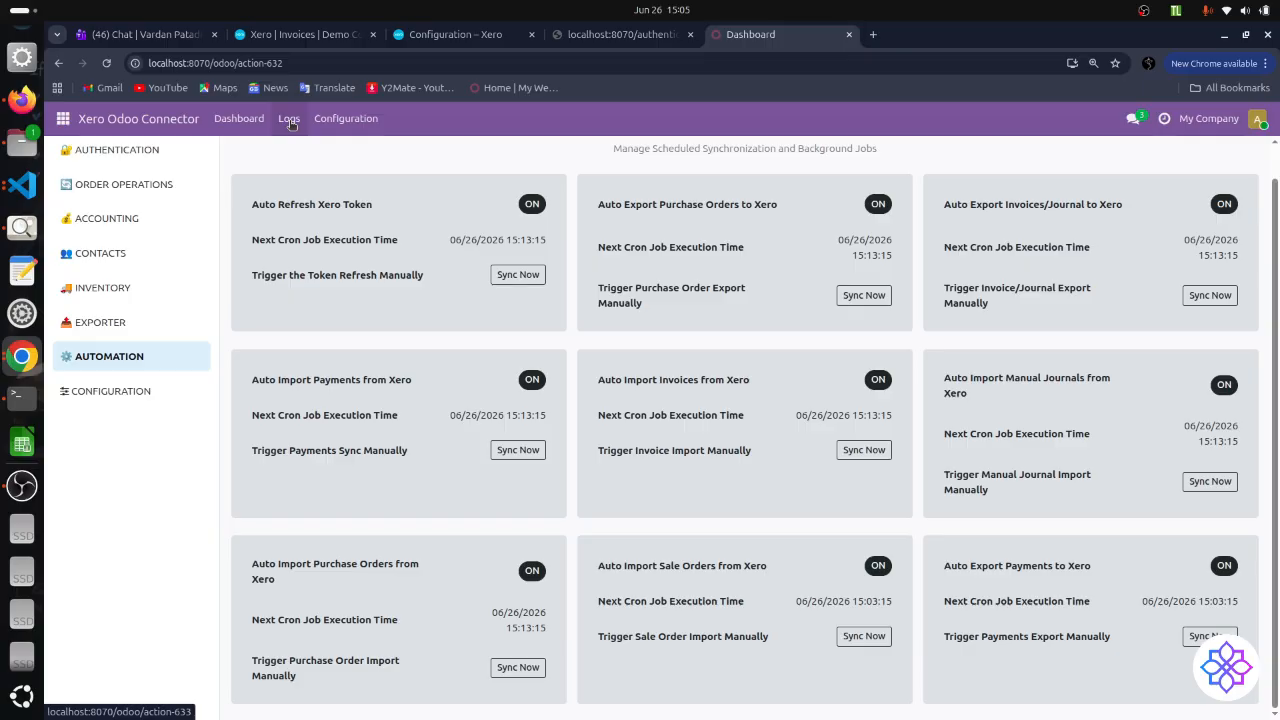
{"action": "left_click", "coordinate": [289, 120]}
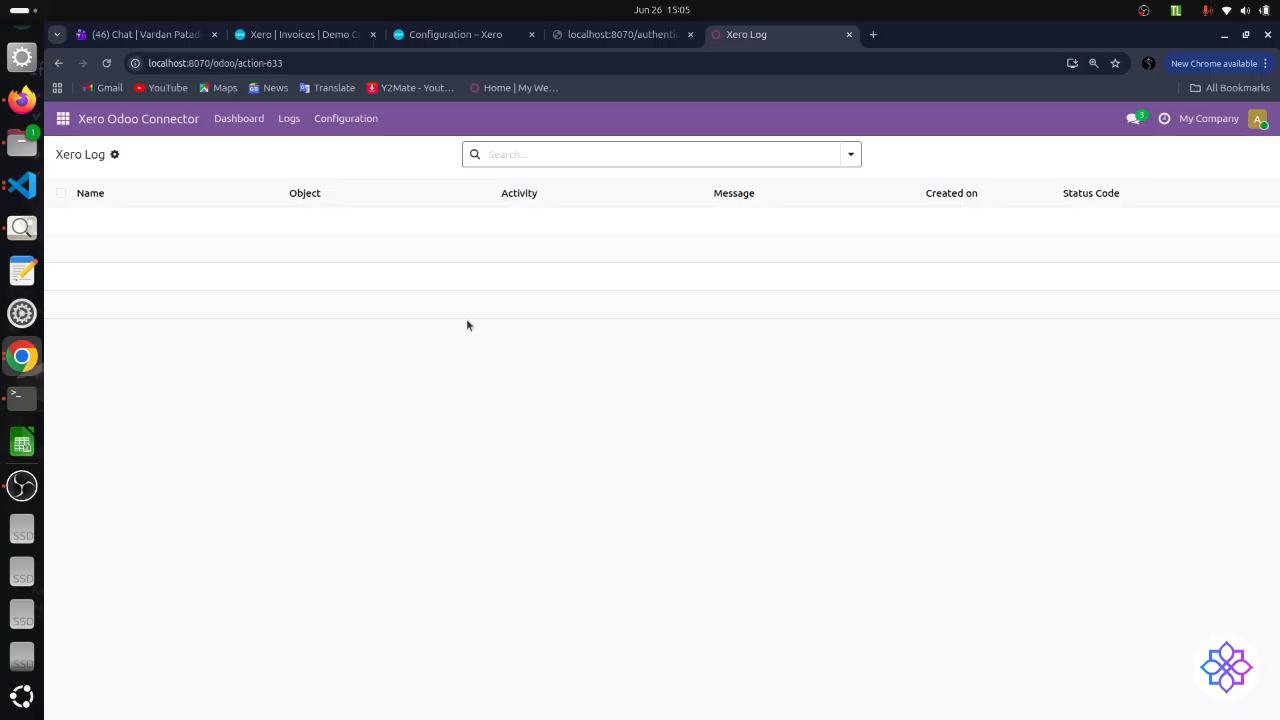
- In Sales, create and confirm a quotation for Bank West with the product Development work - developer onsite per day
{"action": "left_click", "coordinate": [62, 118]}
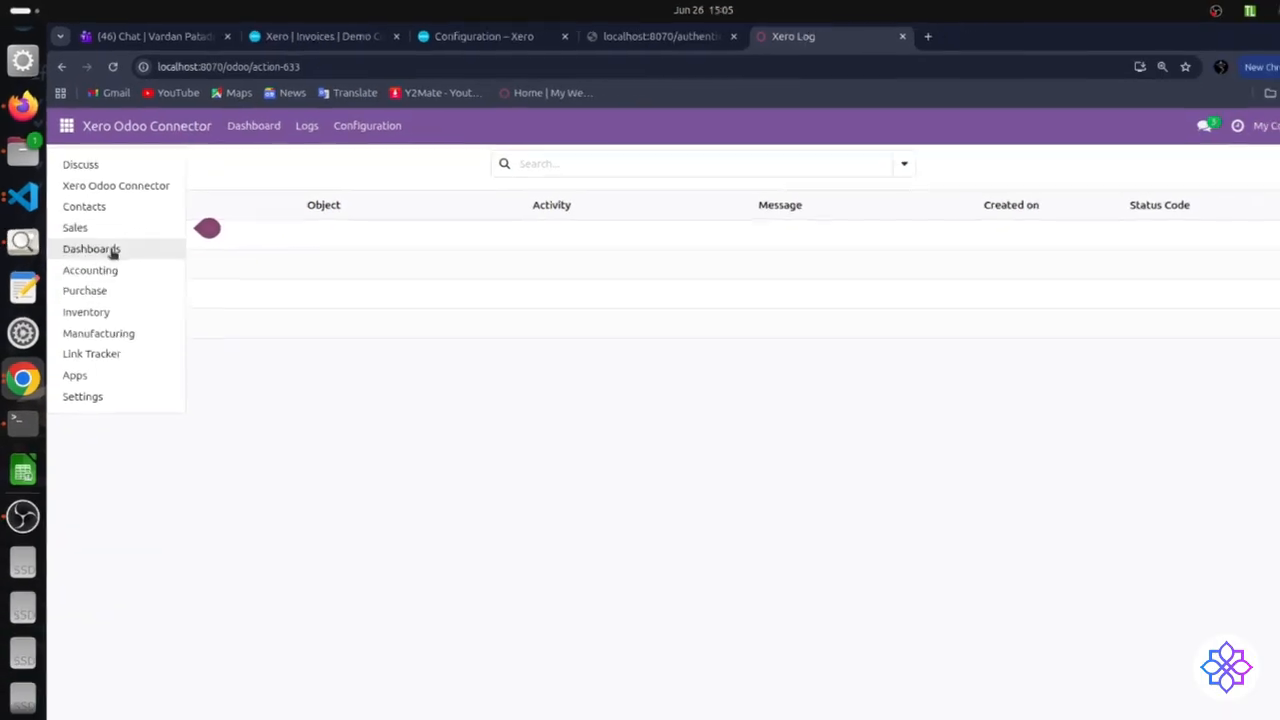
{"action": "left_click", "coordinate": [99, 223]}
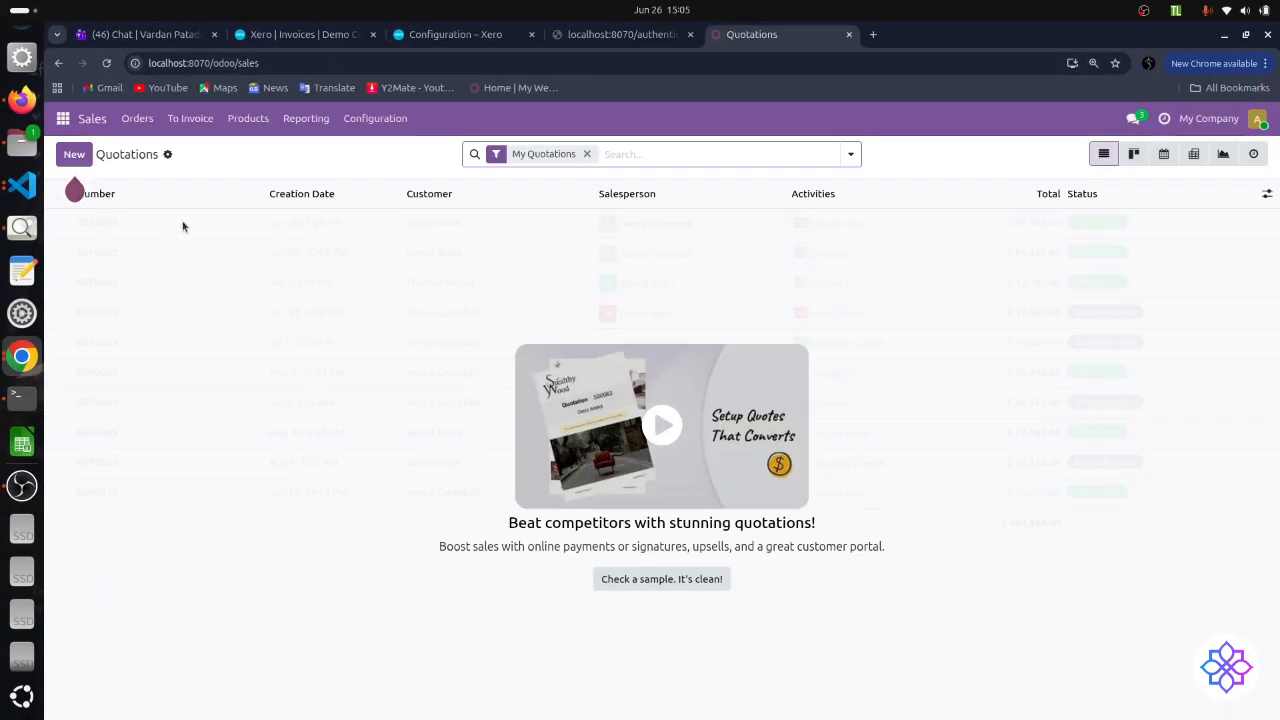
{"action": "left_click", "coordinate": [75, 156]}
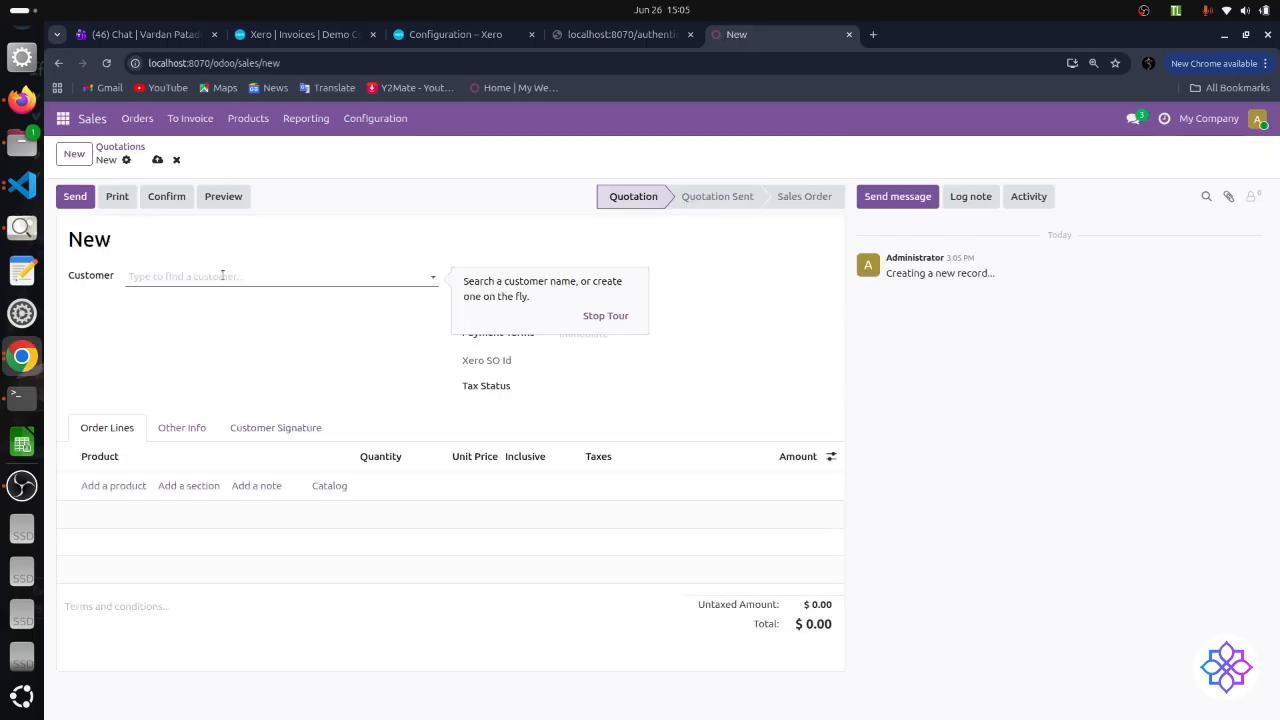
{"action": "left_click", "coordinate": [222, 275]}
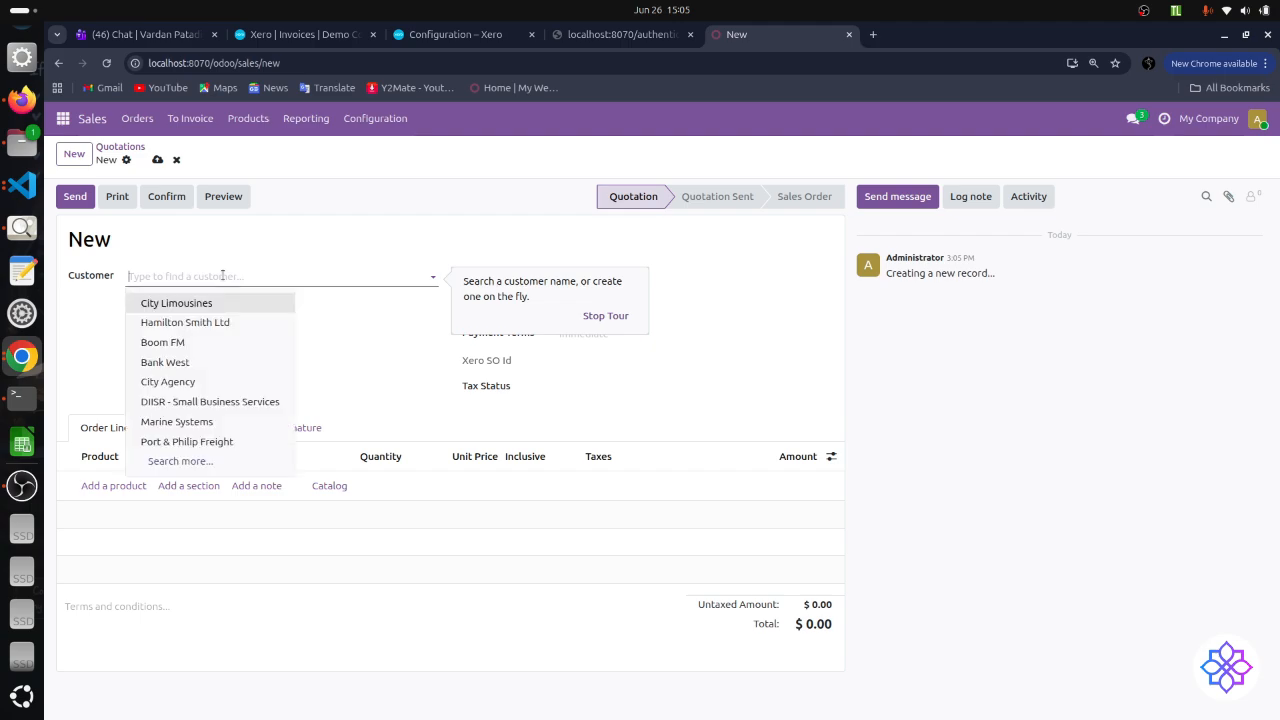
{"action": "left_click", "coordinate": [170, 362]}
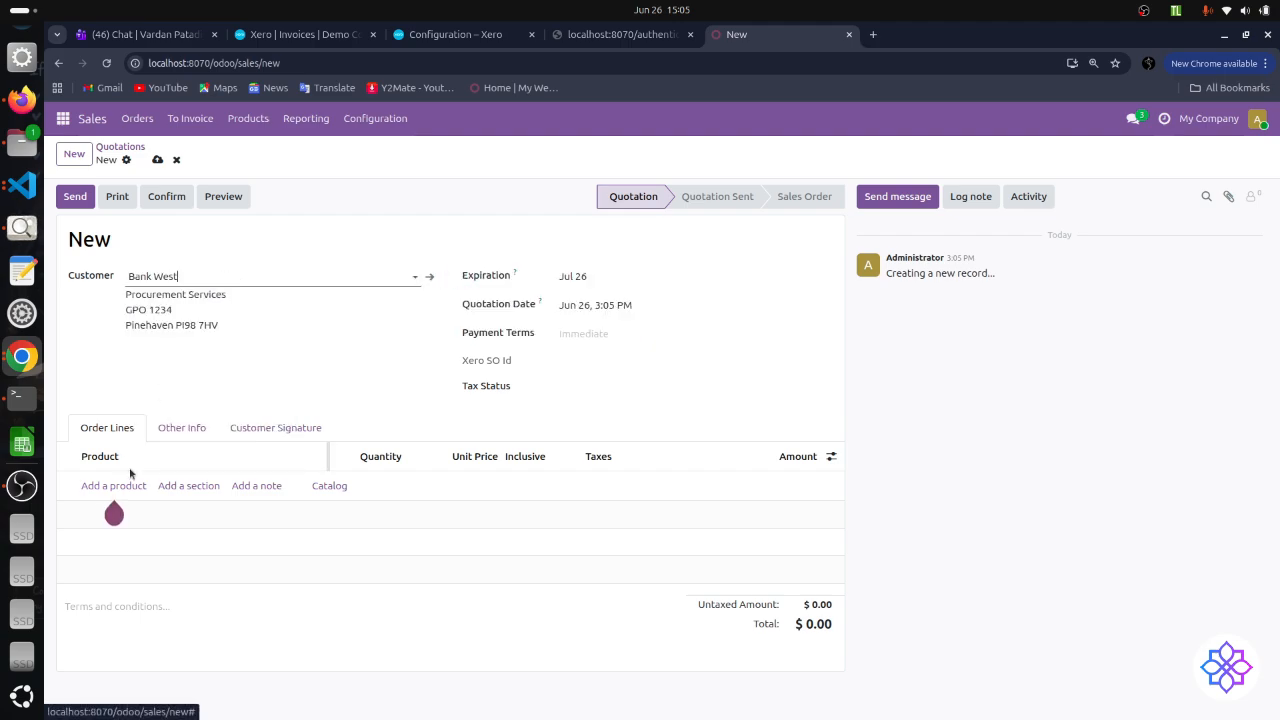
{"action": "left_click", "coordinate": [115, 485]}
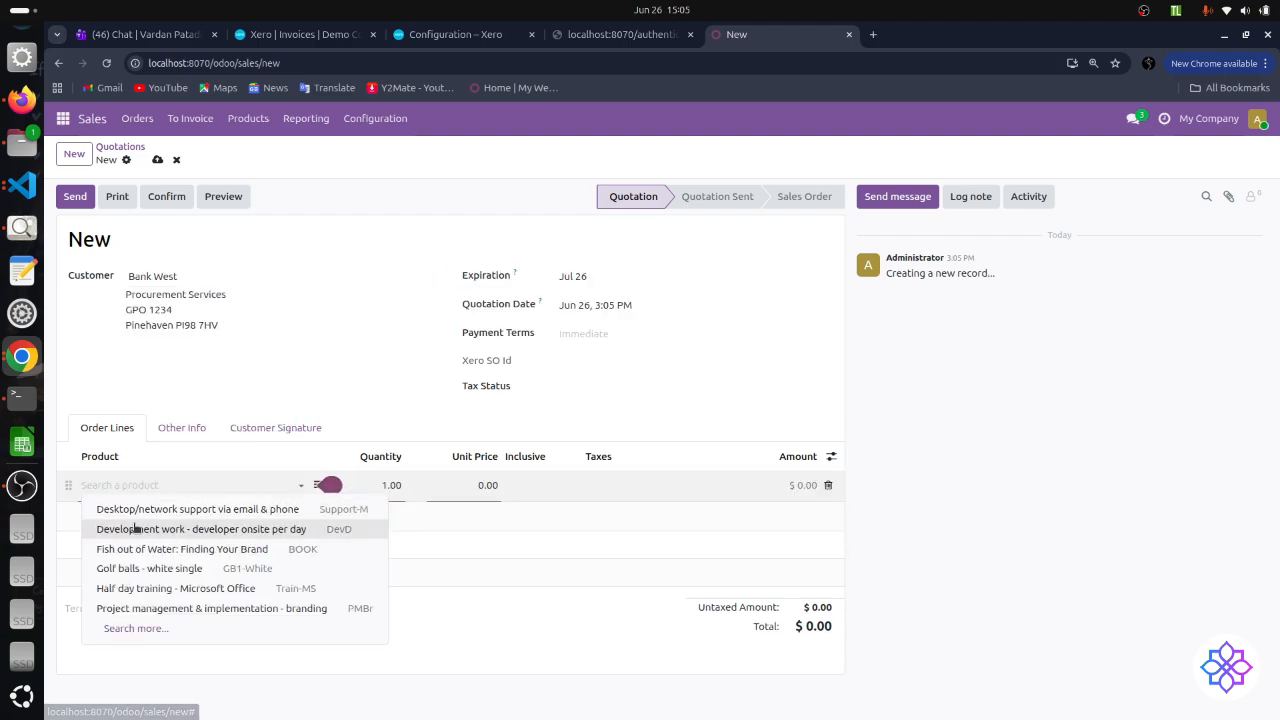
{"action": "left_click", "coordinate": [137, 527]}
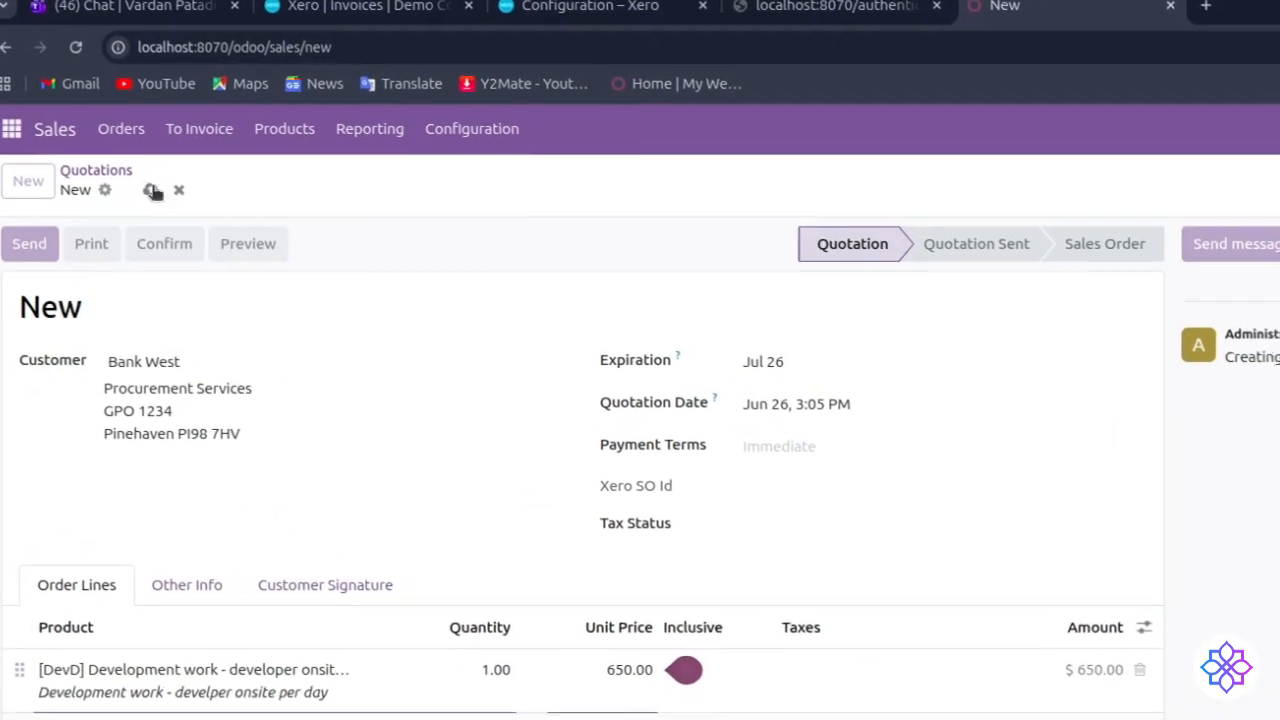
{"action": "left_click", "coordinate": [172, 196]}
{"action": "left_click", "coordinate": [140, 212]}
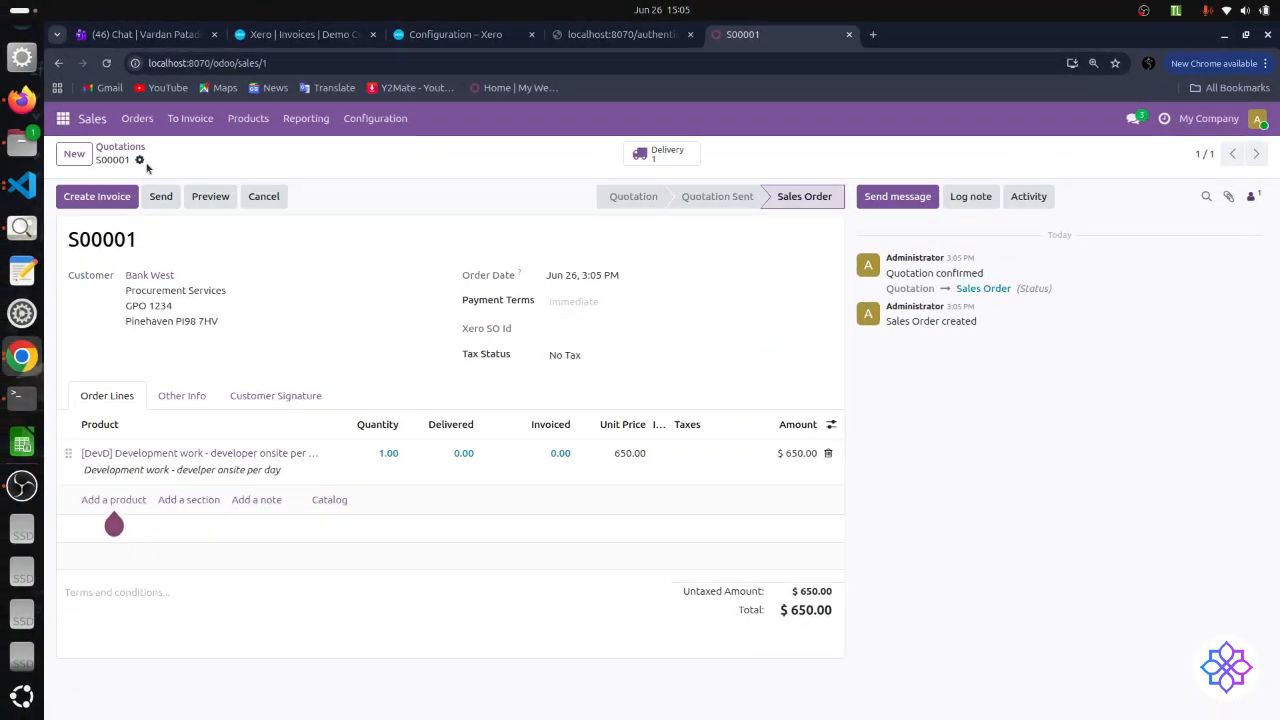
- Export the confirmed Bank West sales order to Xero and dismiss the notification
{"action": "left_click", "coordinate": [140, 160]}
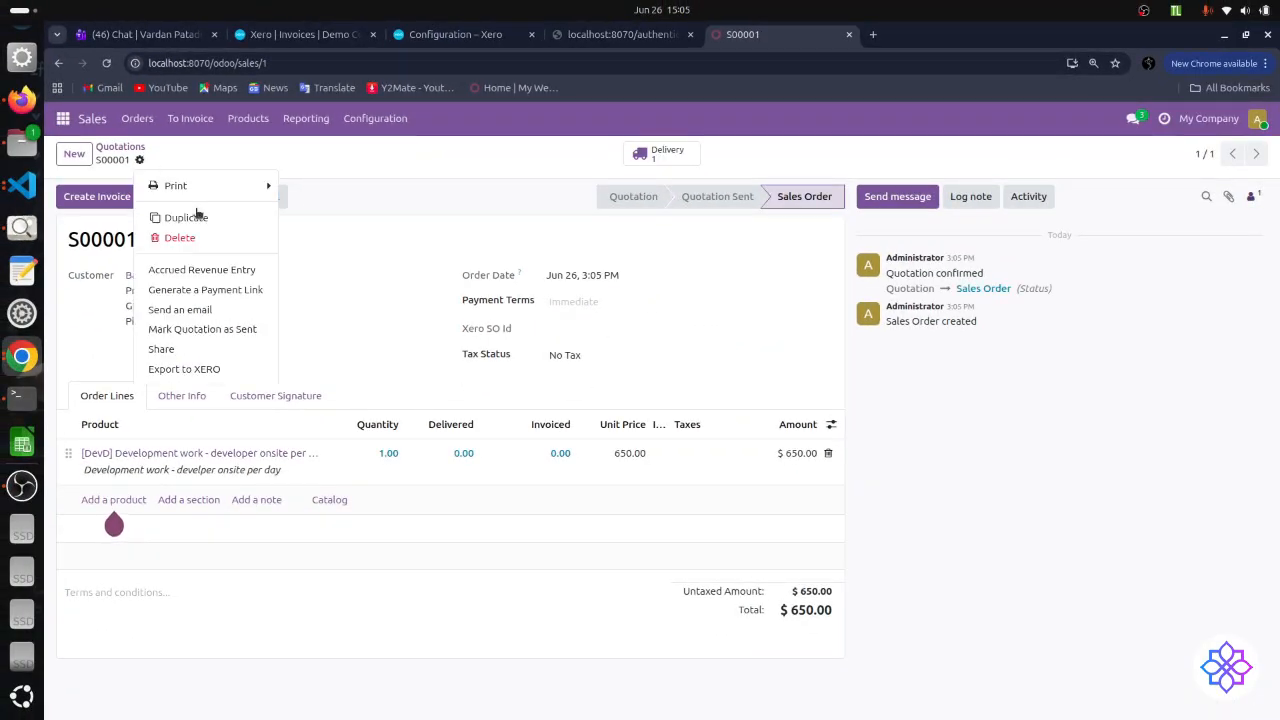
{"action": "left_click", "coordinate": [199, 370]}
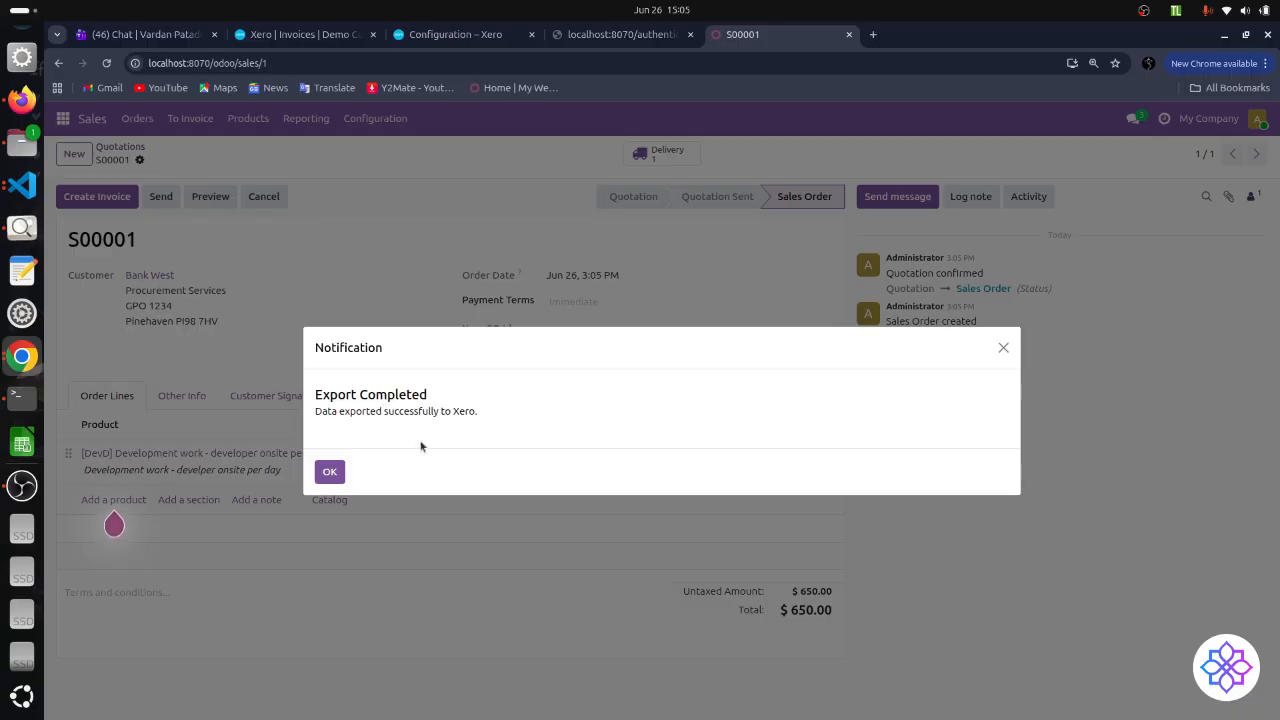
{"action": "left_click", "coordinate": [336, 470]}
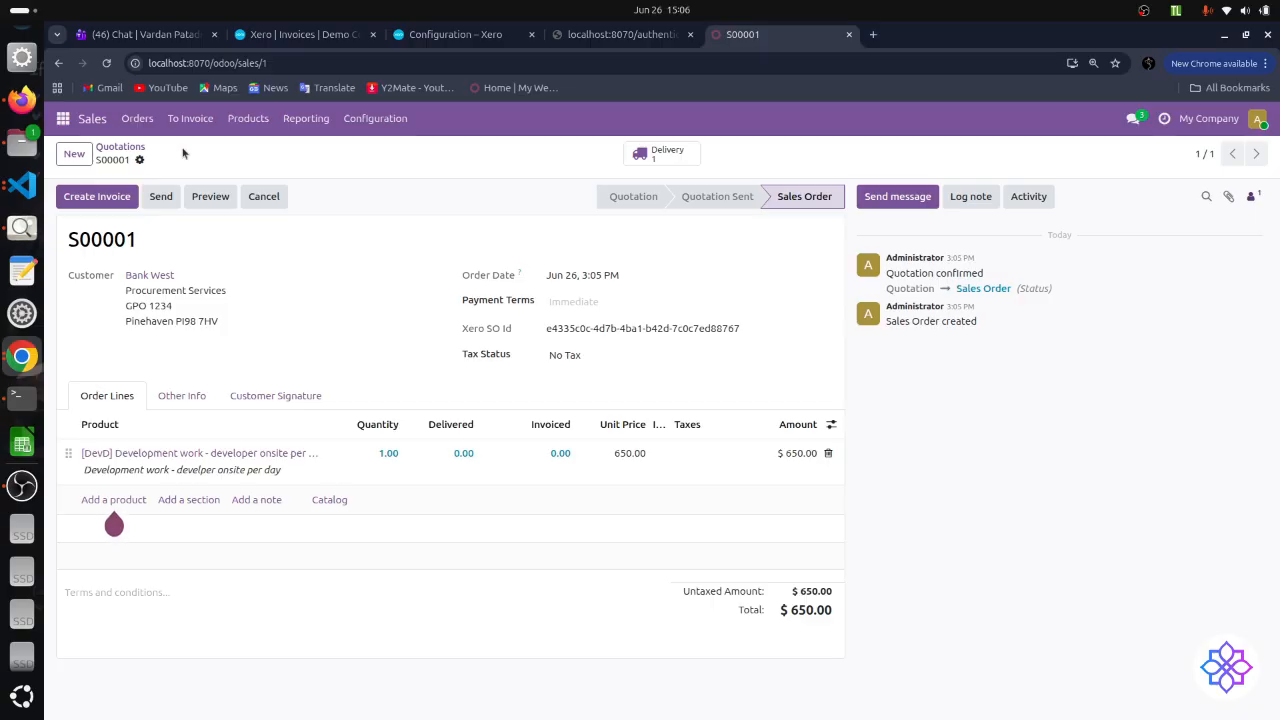
- Return to the Xero Odoo Connector from the sales order
{"action": "left_click", "coordinate": [66, 117]}
{"action": "left_click", "coordinate": [112, 175]}
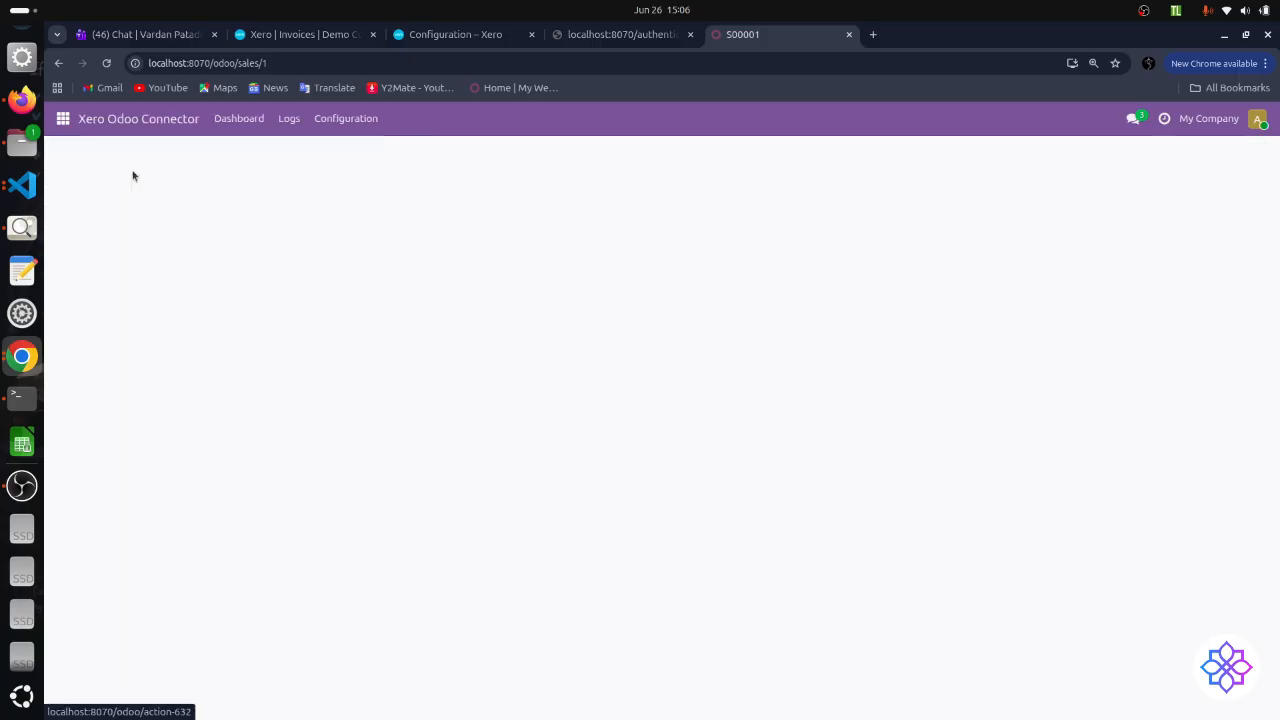